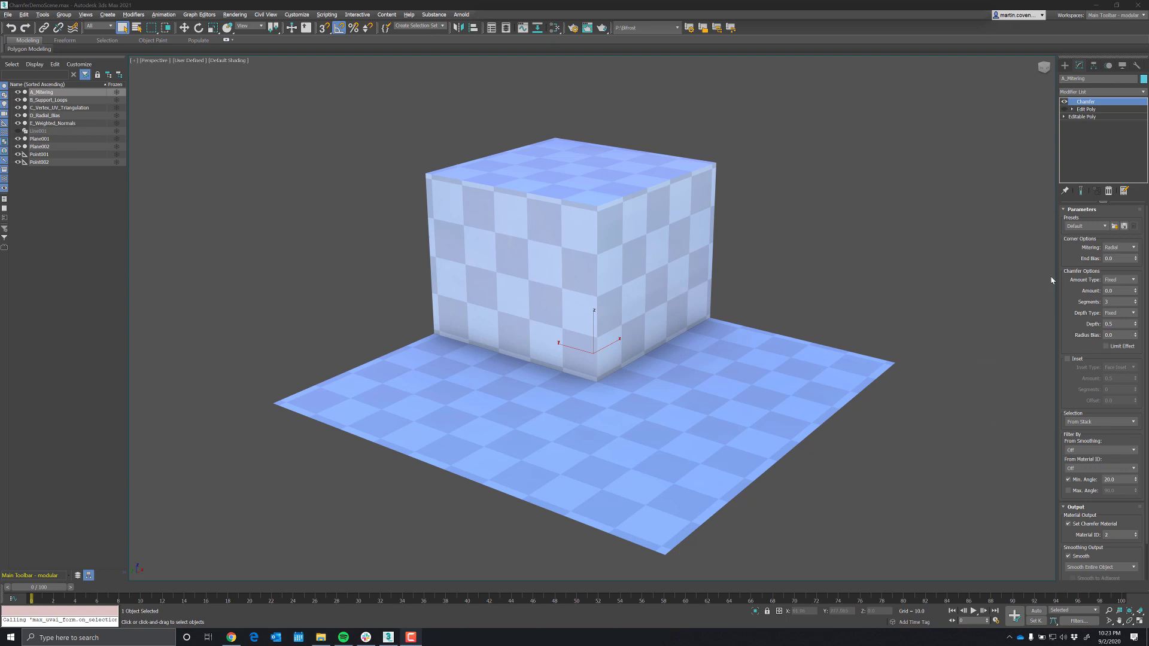
Inspect the available Chamfer presets and the preset-saving dialog, closing it without saving.
{"action": "left_click", "coordinate": [1104, 227]}
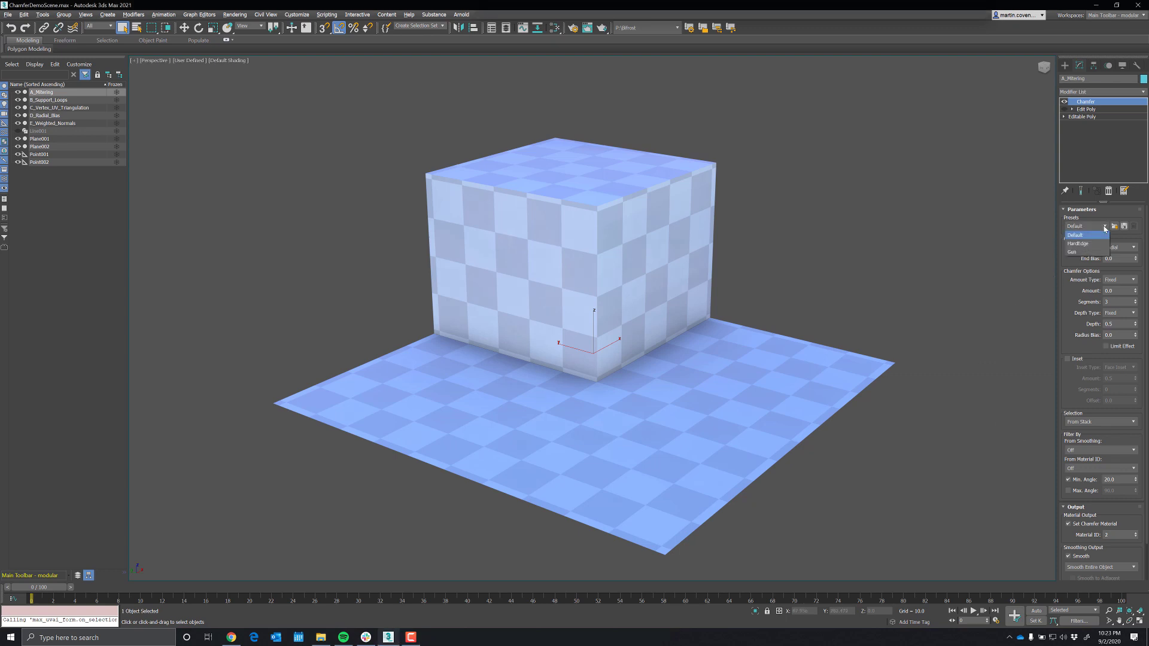
{"action": "left_click", "coordinate": [1072, 268]}
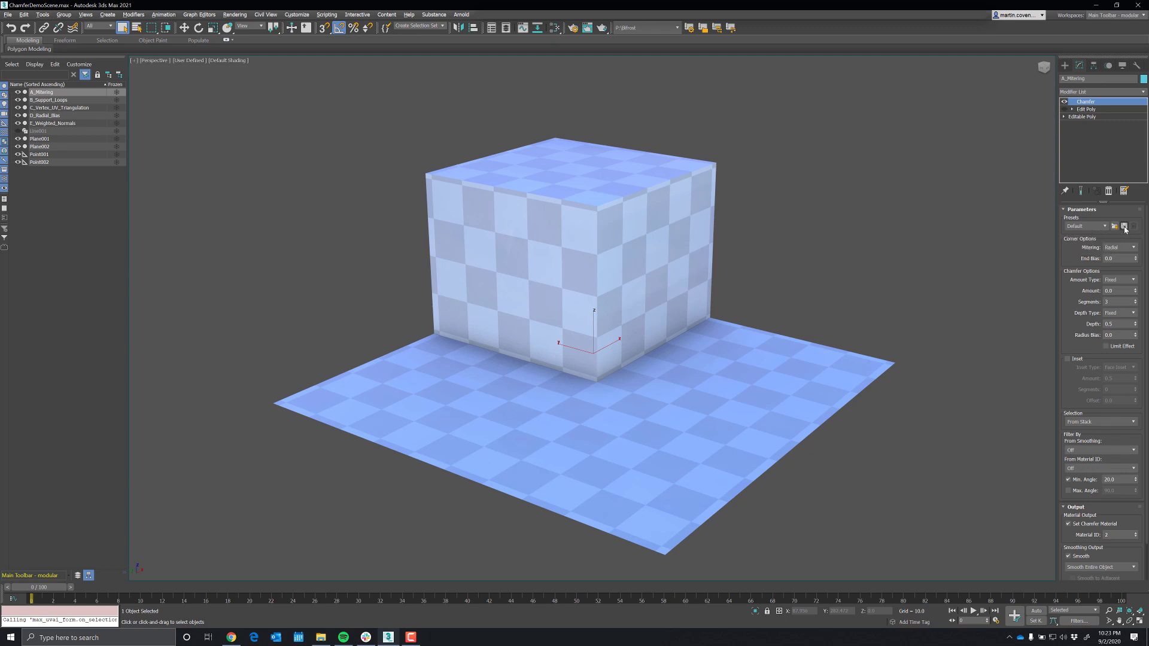
{"action": "left_click", "coordinate": [1124, 227]}
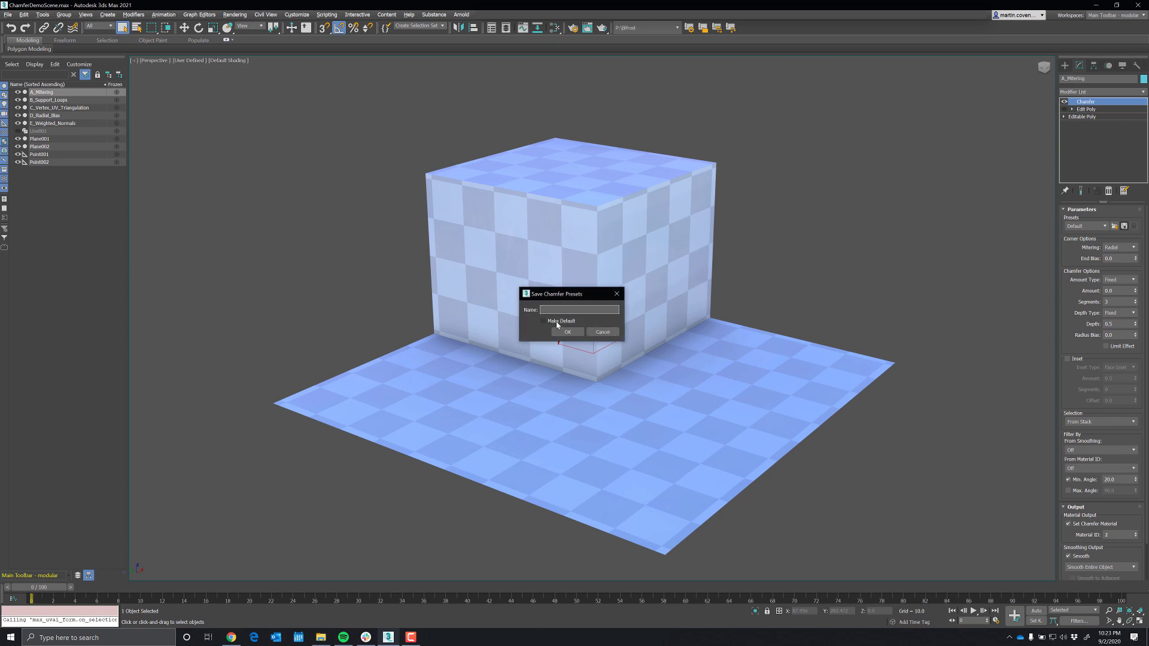
{"action": "left_click", "coordinate": [598, 332]}
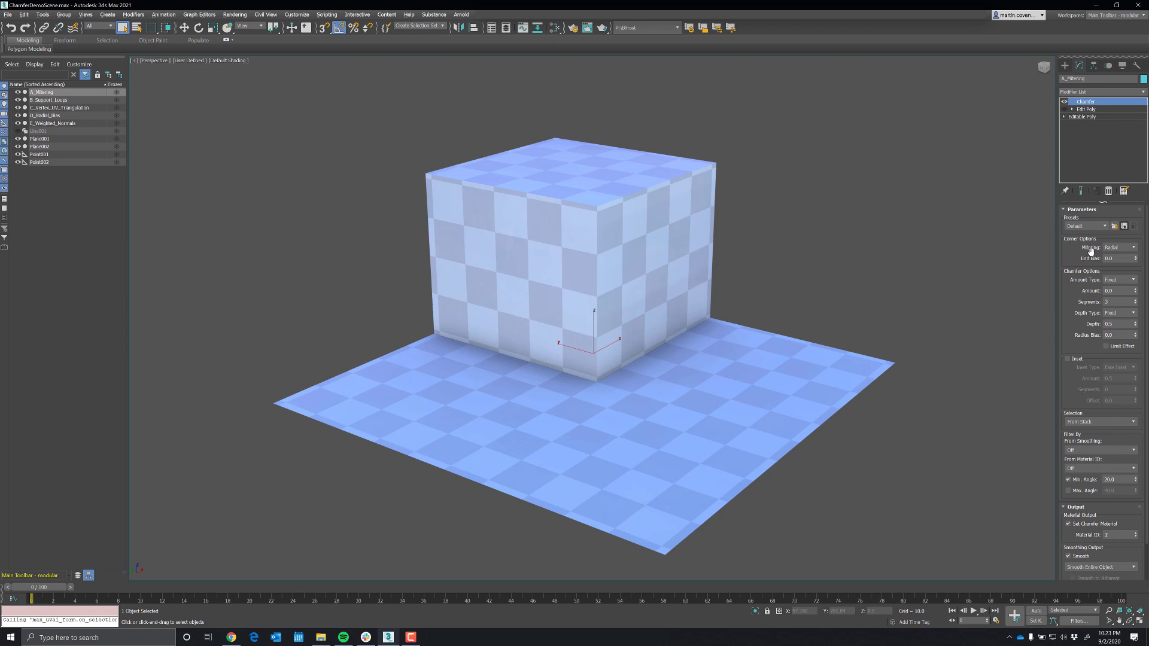
Increase the cube's Chamfer amount to 1.22 and turn on edged faces in the viewport.
{"action": "left_click_drag", "start_coordinate": [1135, 293], "coordinate": [1135, 278]}
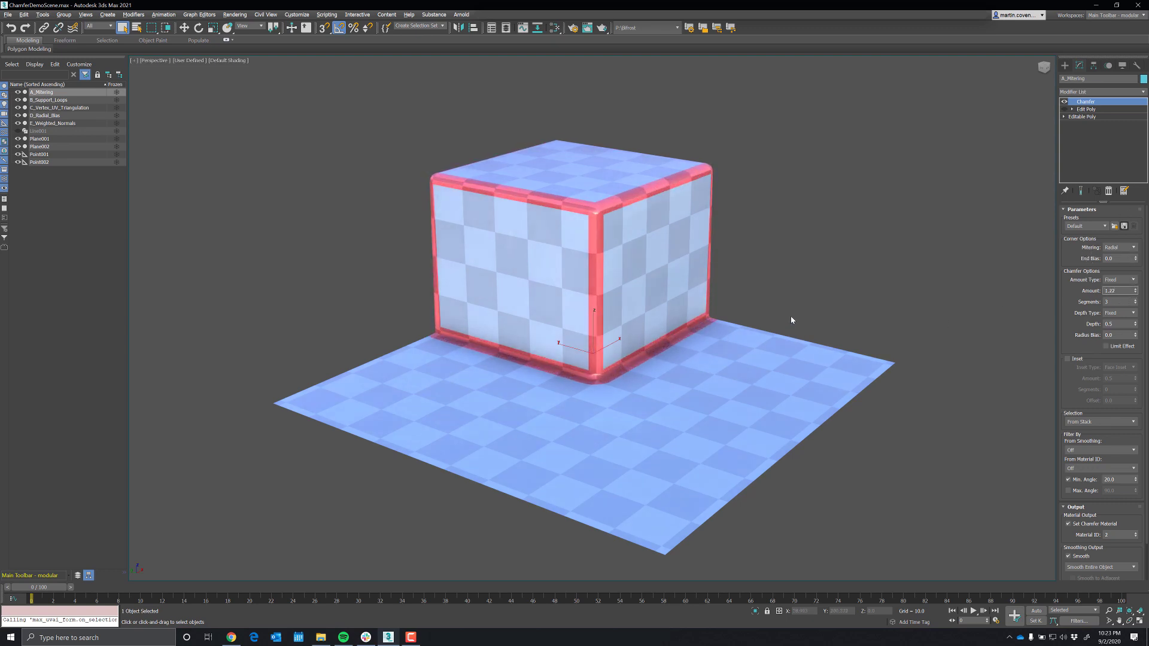
{"action": "key", "text": "F4"}
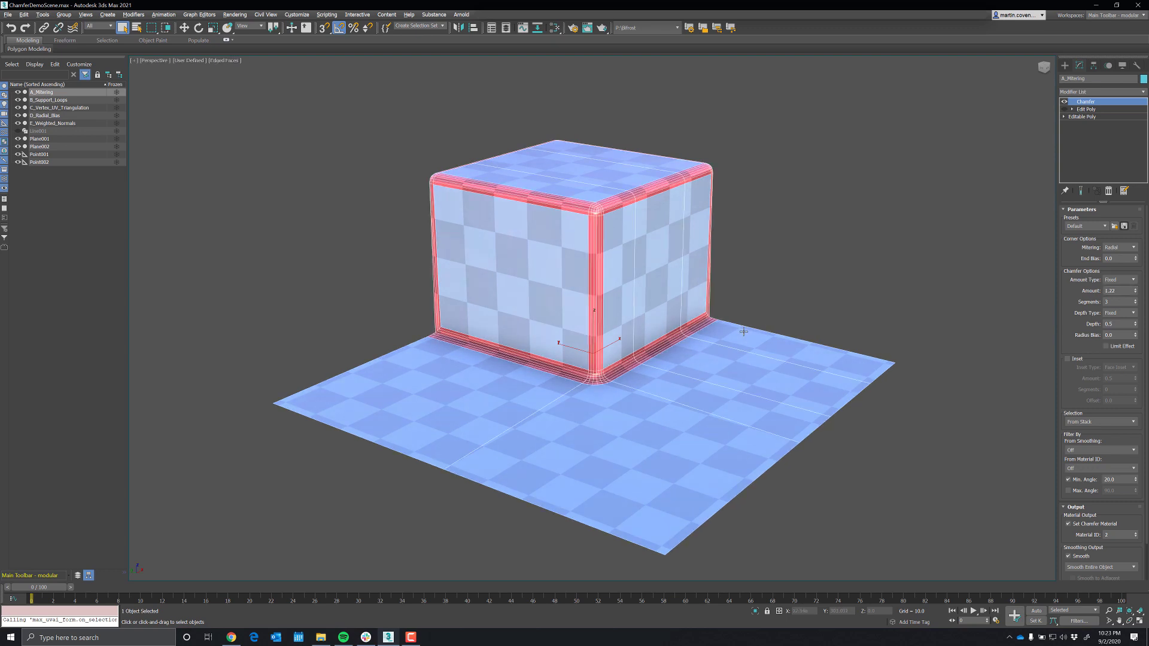
Try the Patch, Uniform, Quad and Tri mitering types on the cube's chamfer, ending on Tri.
{"action": "left_click", "coordinate": [1123, 248]}
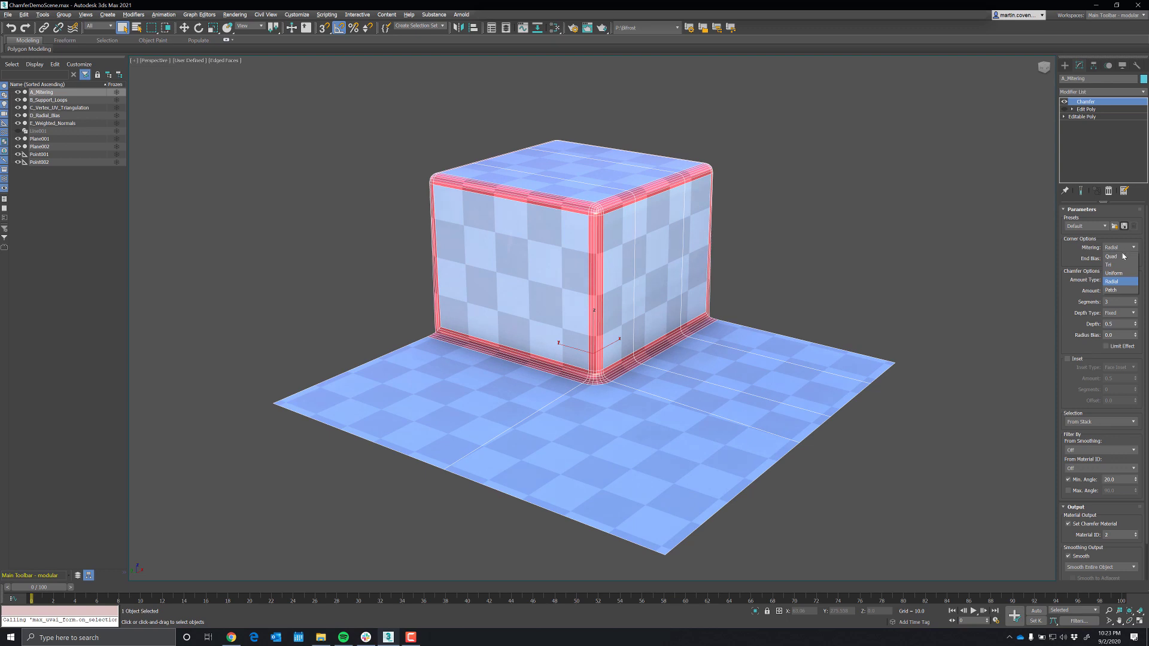
{"action": "left_click", "coordinate": [1116, 290]}
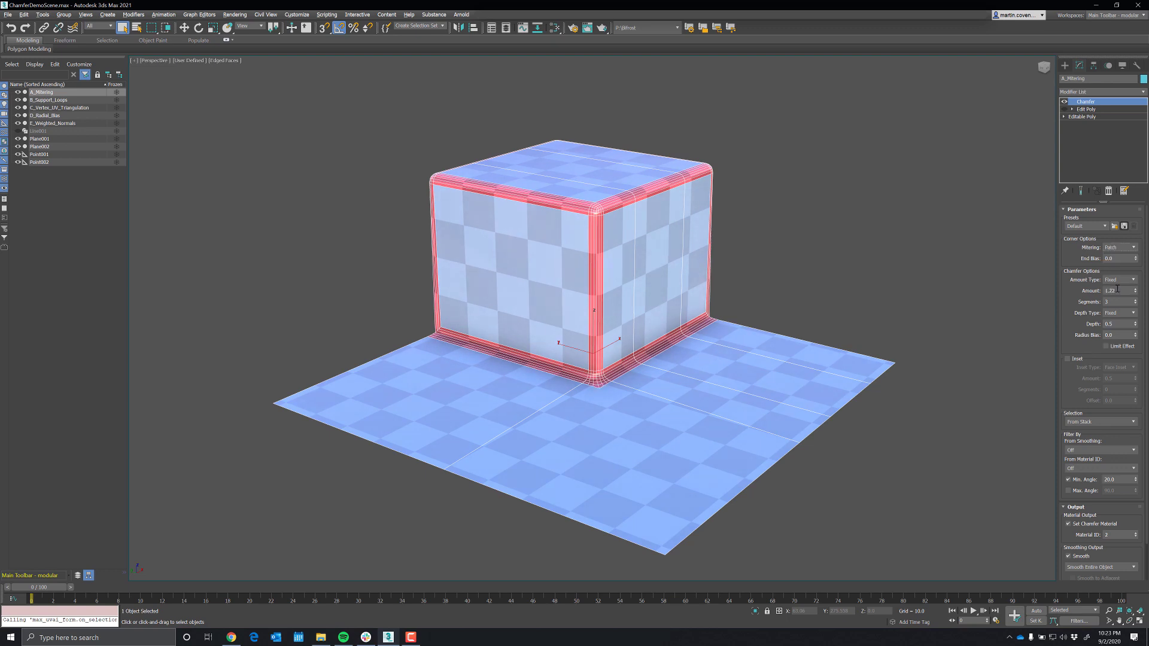
{"action": "left_click", "coordinate": [1126, 254]}
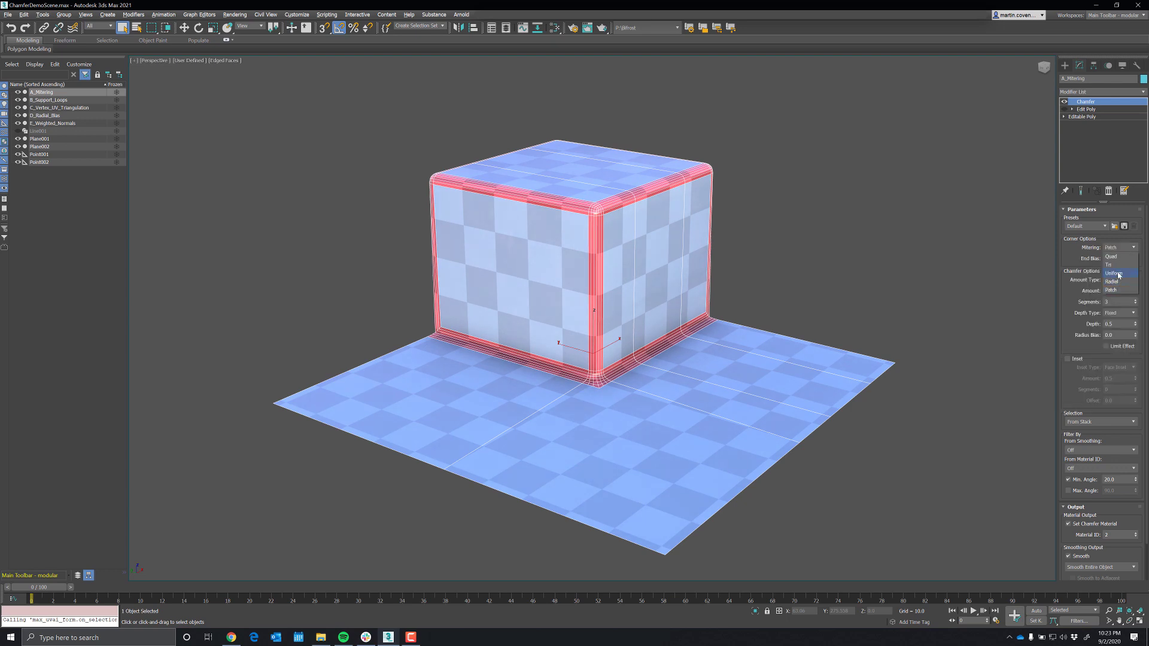
{"action": "left_click", "coordinate": [1115, 273]}
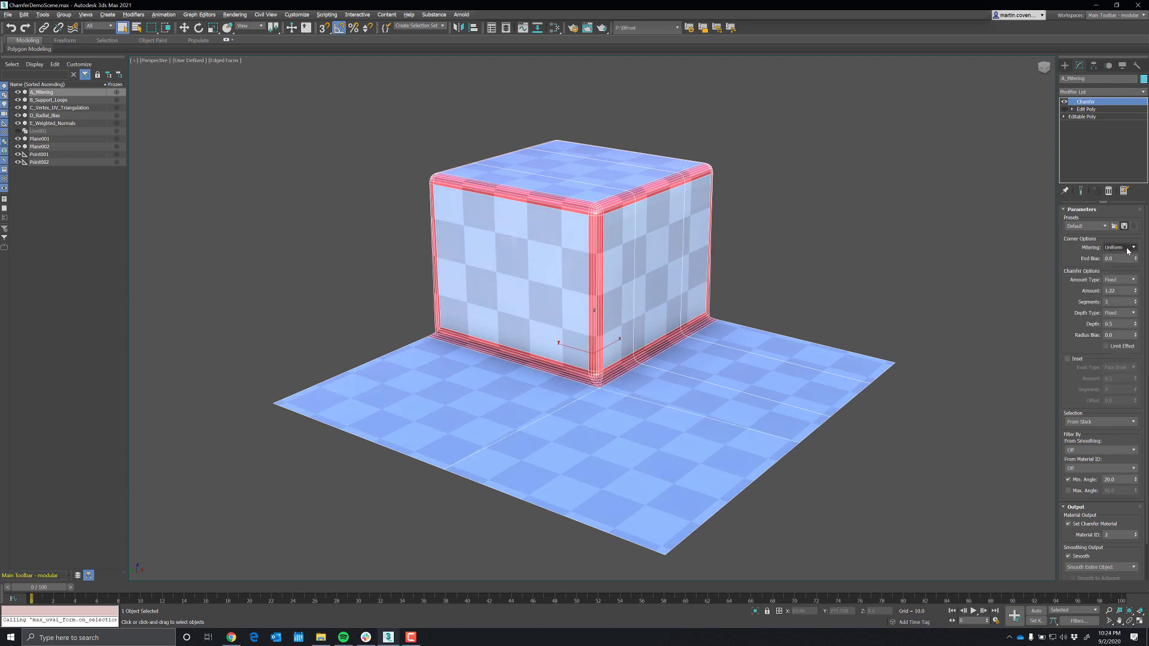
{"action": "left_click", "coordinate": [1125, 248]}
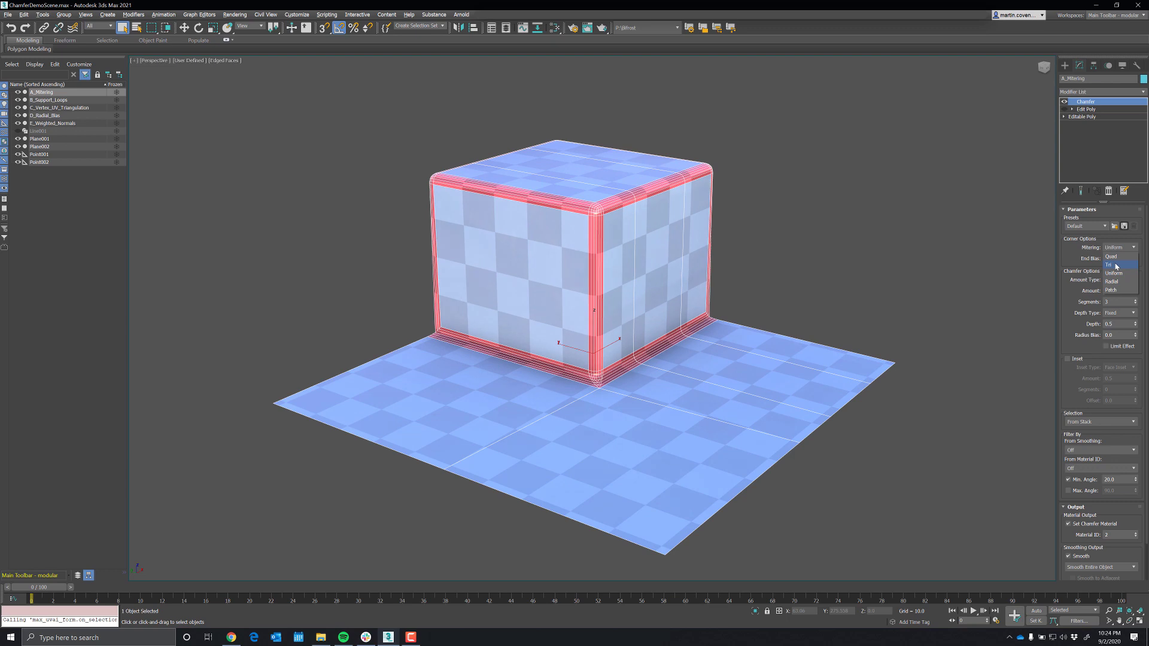
{"action": "left_click", "coordinate": [1114, 257]}
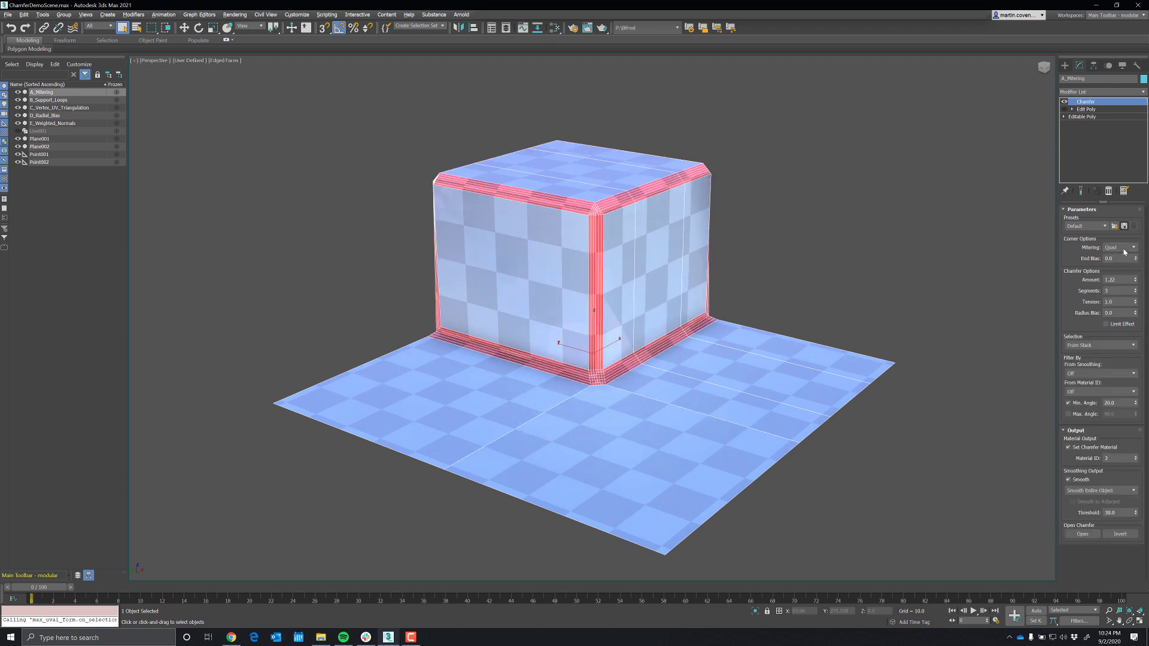
{"action": "left_click", "coordinate": [1118, 247]}
{"action": "left_click", "coordinate": [1117, 265]}
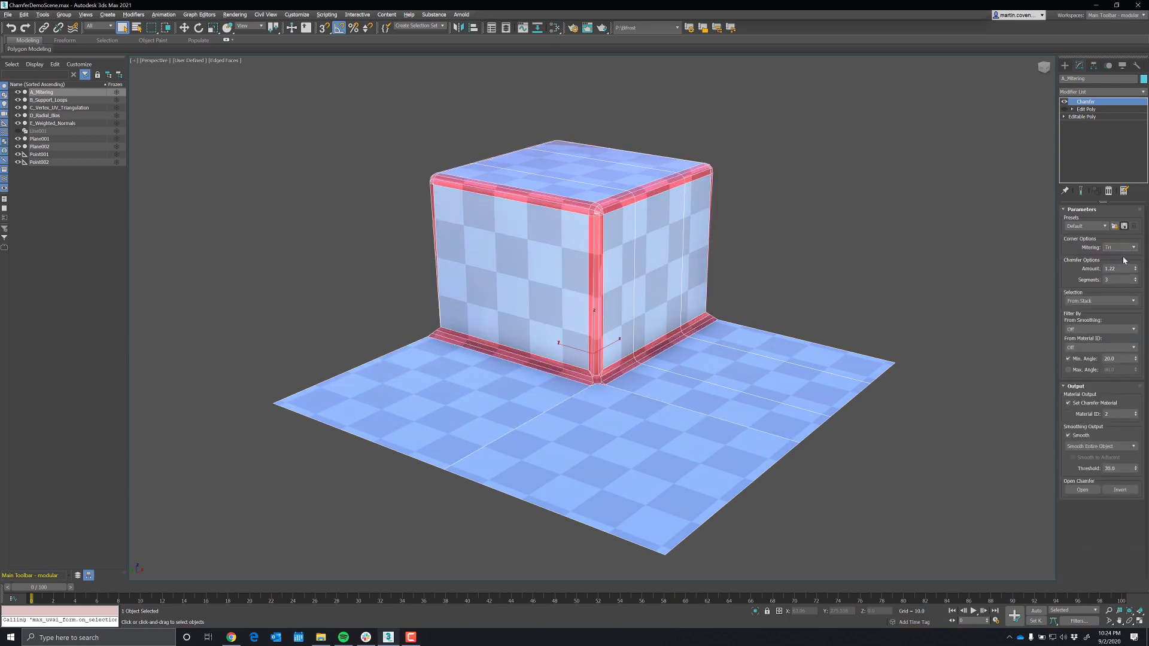
{"action": "left_click", "coordinate": [1124, 247]}
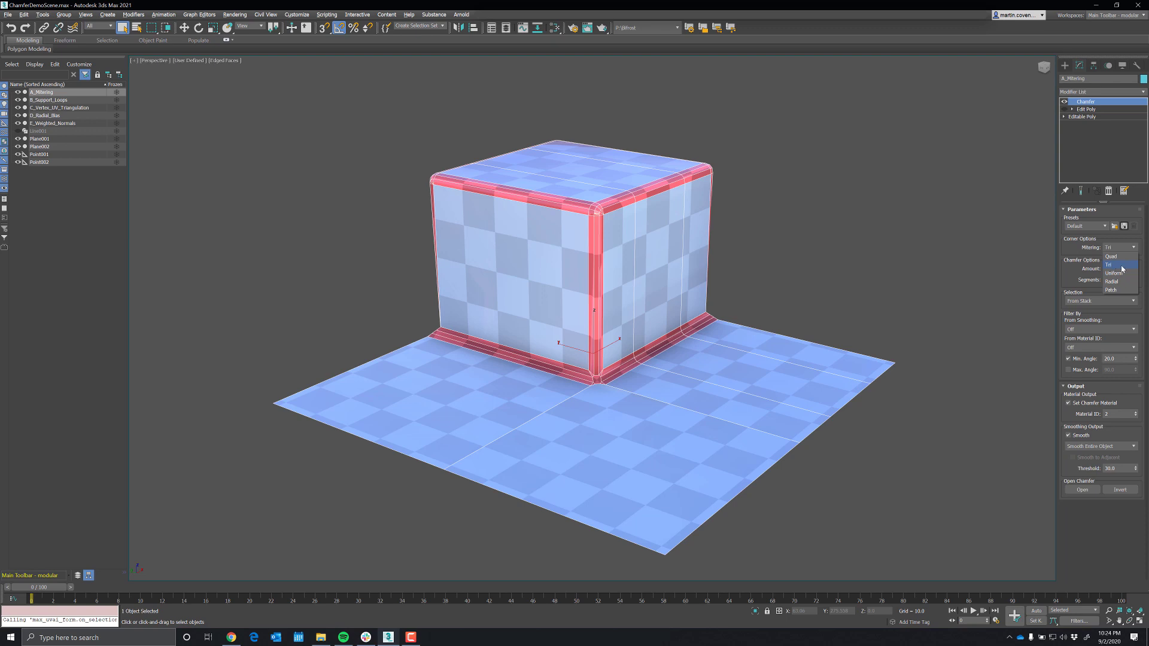
{"action": "left_click", "coordinate": [1113, 265]}
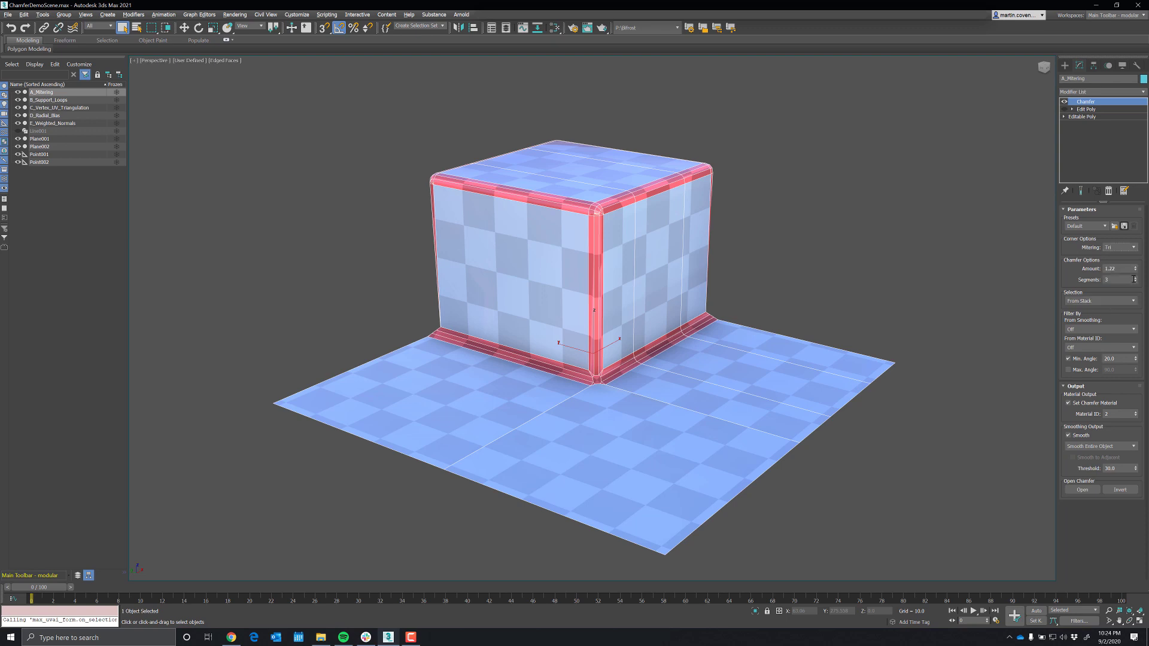
Lower the chamfer segments to 2 and change the mitering type to Uniform.
{"action": "left_click_drag", "start_coordinate": [1135, 279], "coordinate": [1135, 290]}
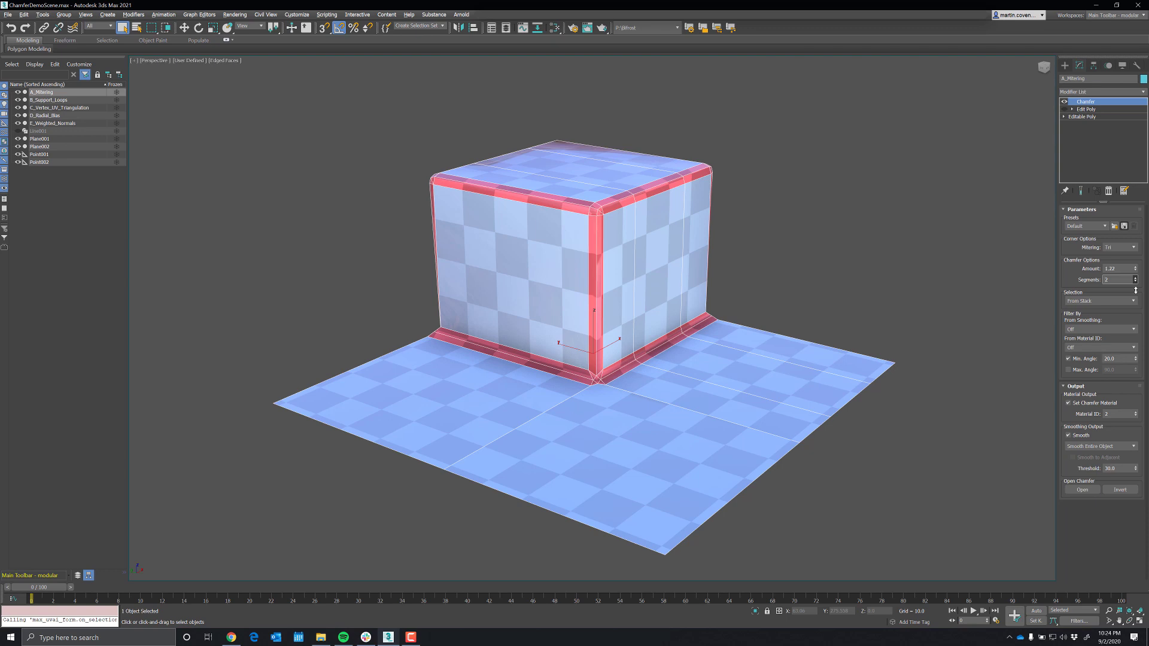
{"action": "left_click", "coordinate": [1133, 247]}
{"action": "left_click", "coordinate": [1122, 276]}
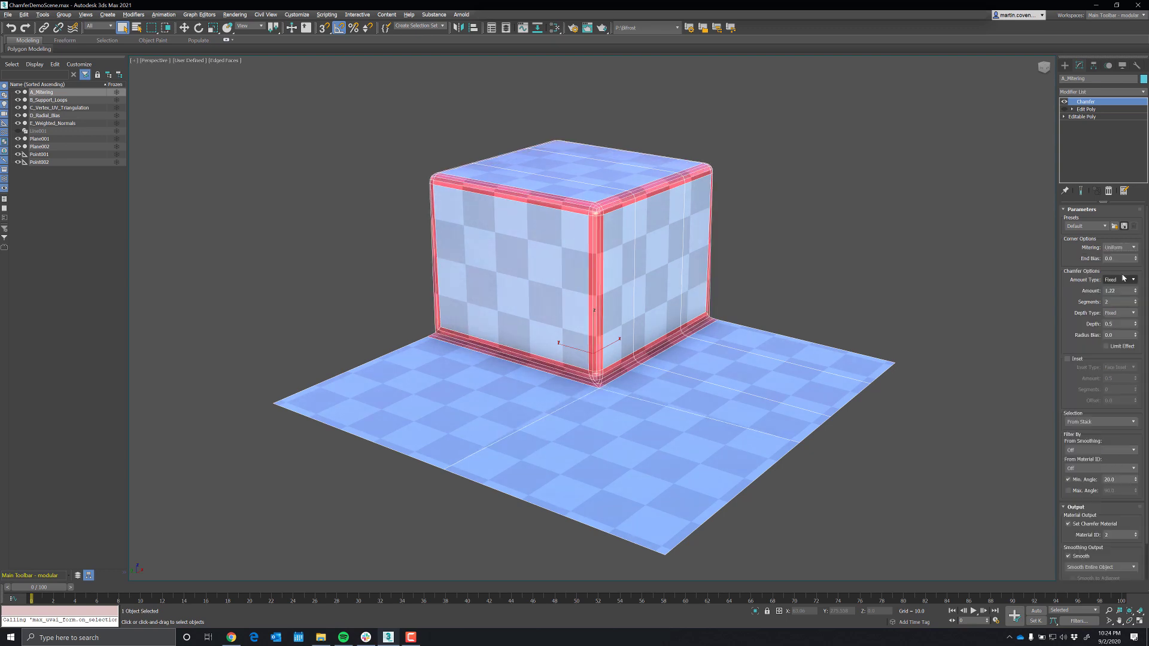
Reduce the chamfer segments to 0 and switch the mitering type to Radial and on to Patch.
{"action": "left_click", "coordinate": [1135, 304]}
{"action": "left_click", "coordinate": [1135, 305]}
{"action": "left_click", "coordinate": [1133, 247]}
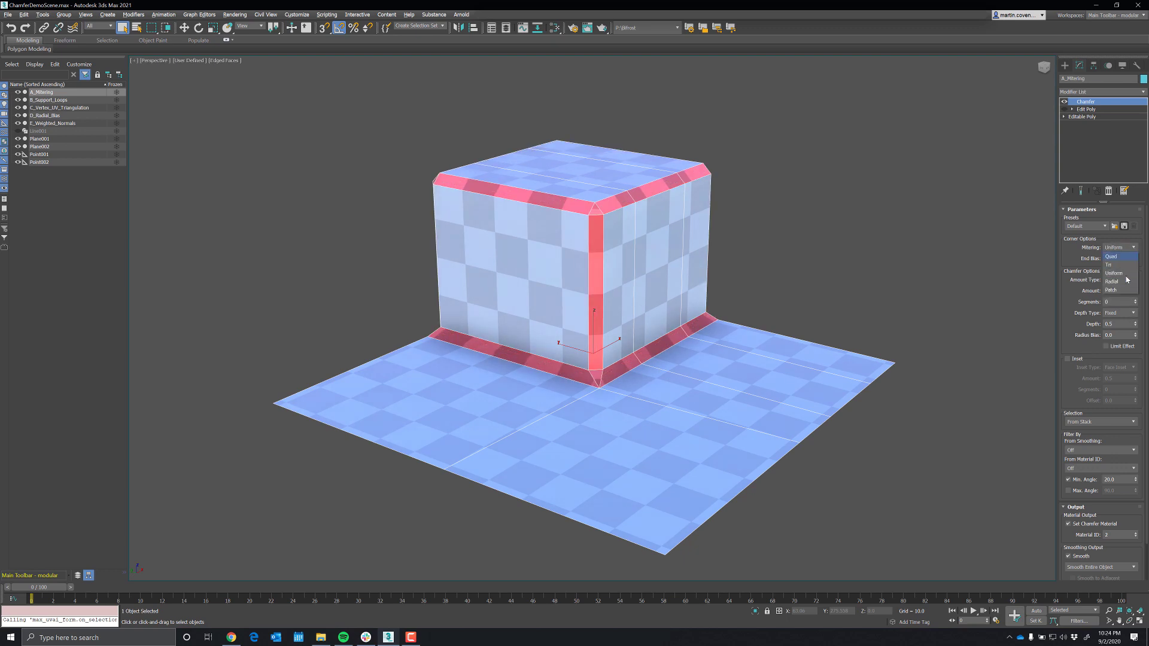
{"action": "left_click", "coordinate": [1124, 281]}
{"action": "left_click", "coordinate": [1132, 247]}
{"action": "left_click", "coordinate": [1120, 290]}
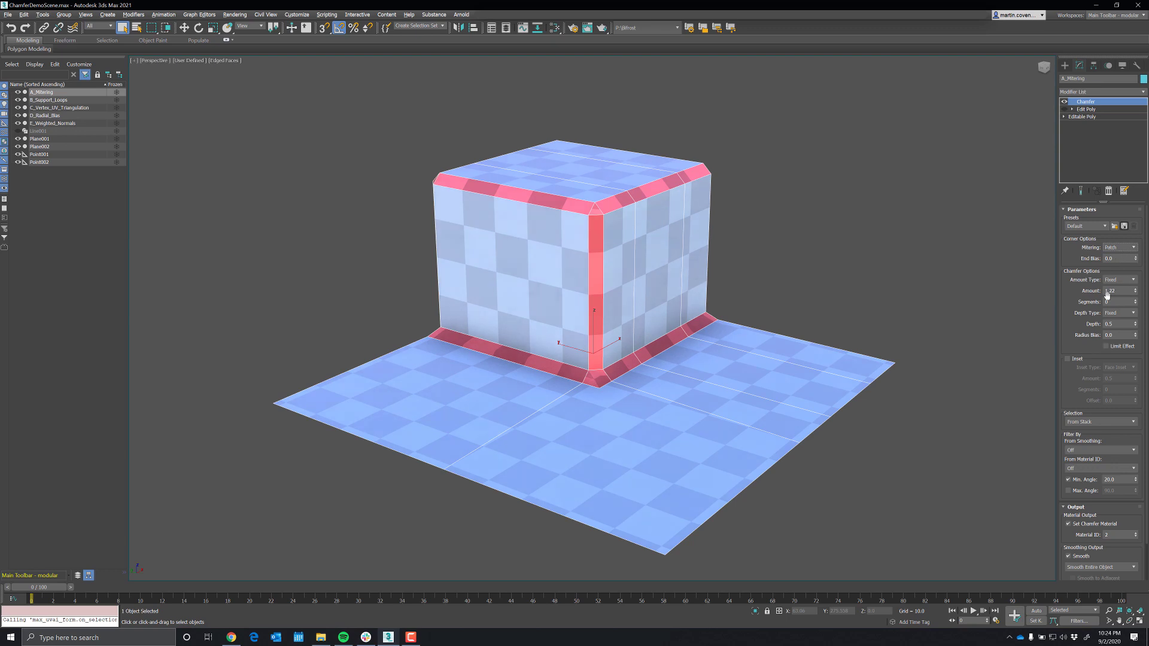
Raise the chamfer segments to 2 and turn off edged faces in the viewport.
{"action": "left_click", "coordinate": [1135, 299]}
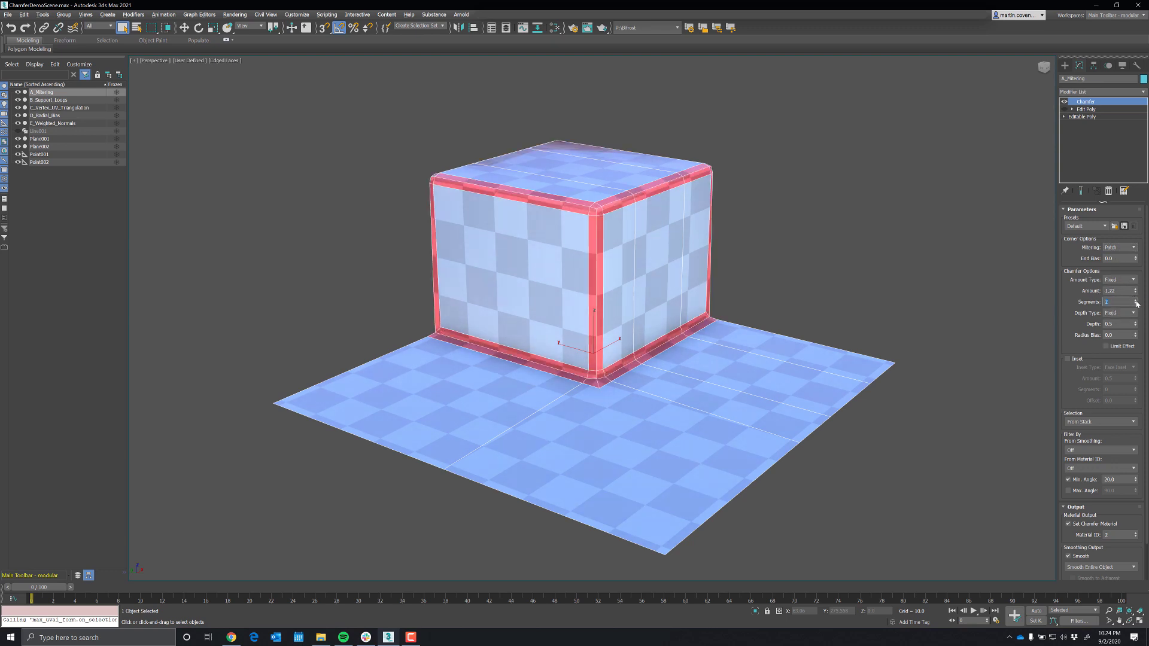
{"action": "left_click", "coordinate": [1135, 300]}
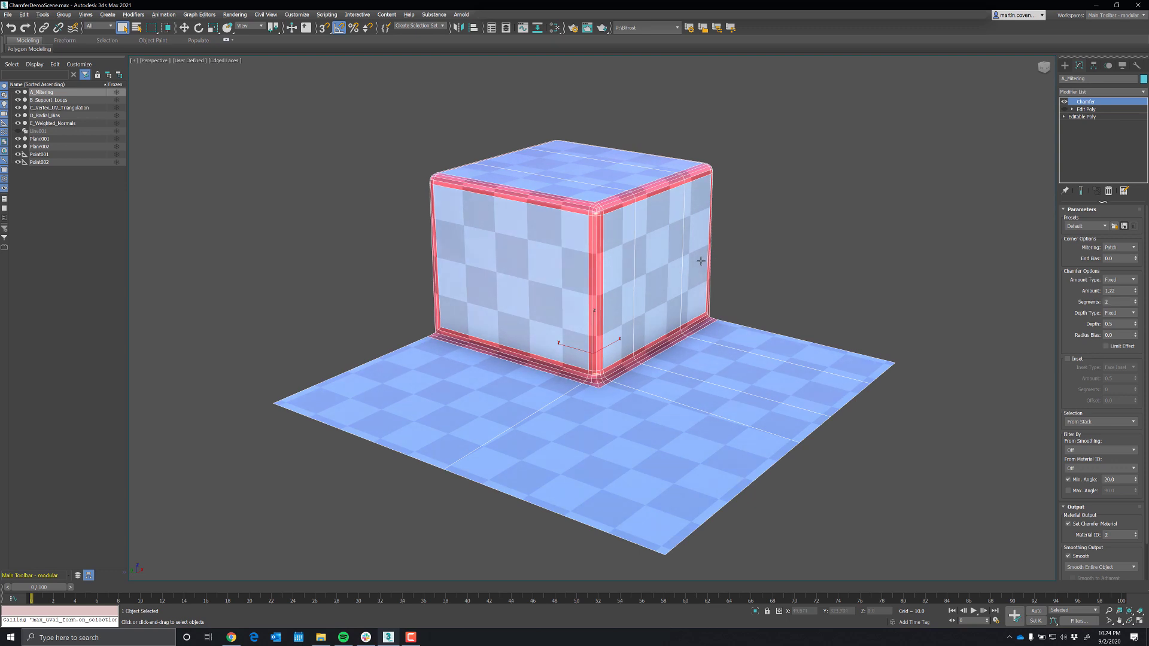
{"action": "key", "text": "F4"}
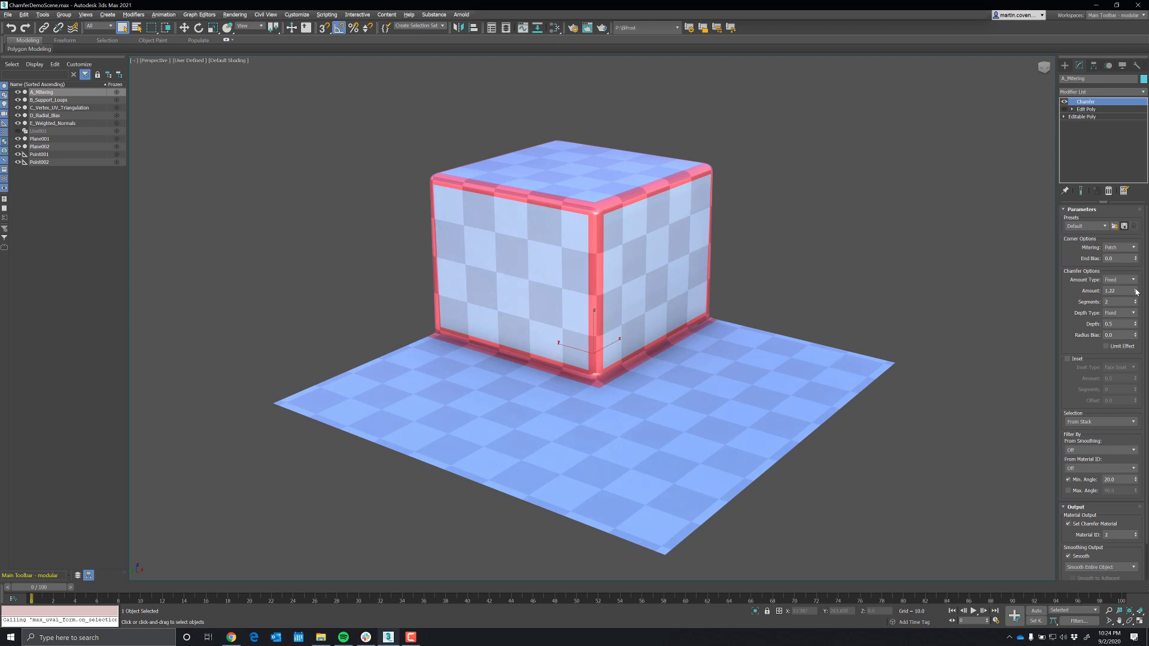
Increase the Chamfer amount to 1.58 and switch the mitering type through Radial to Uniform.
{"action": "left_click_drag", "start_coordinate": [1135, 292], "coordinate": [1137, 291]}
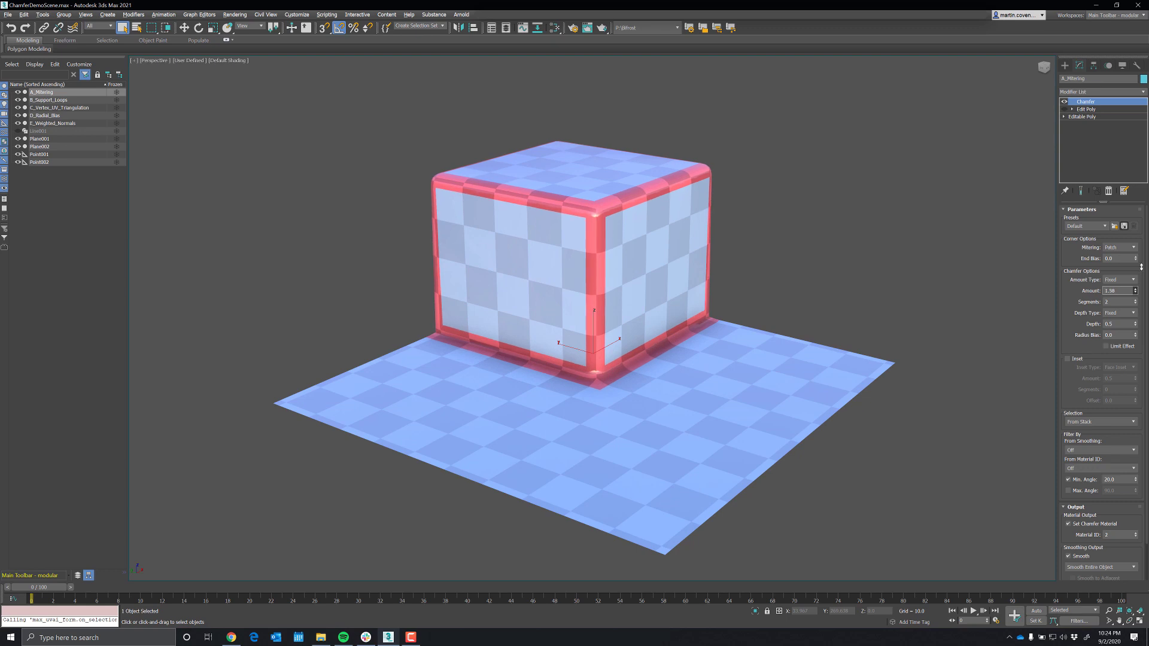
{"action": "left_click", "coordinate": [1132, 248]}
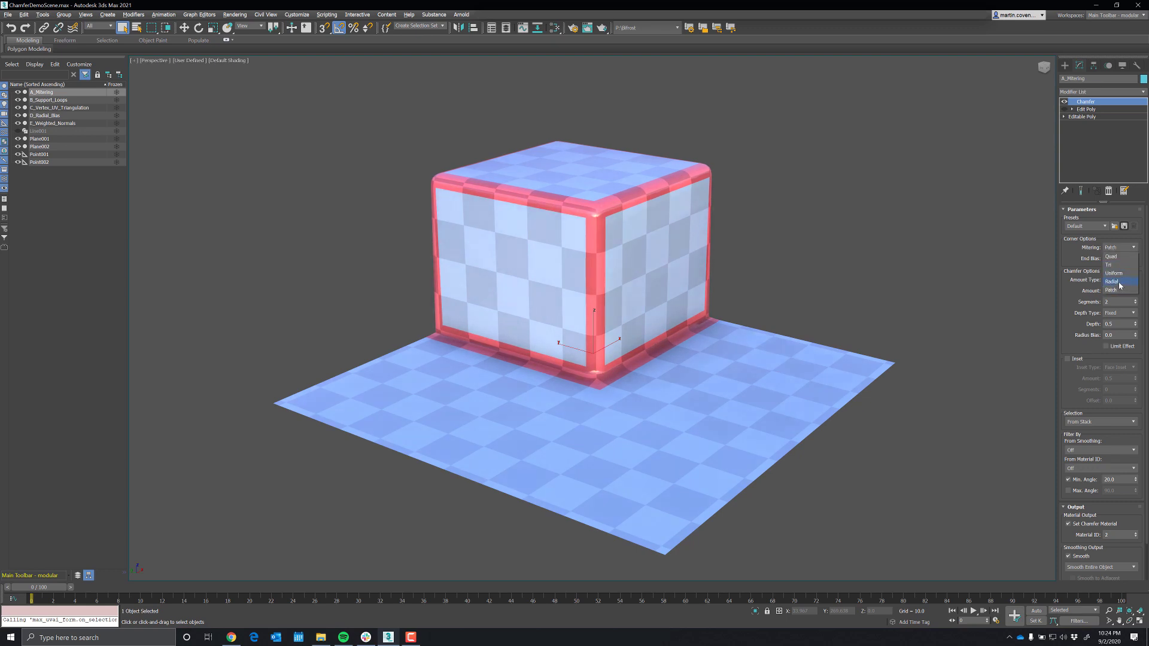
{"action": "left_click", "coordinate": [1120, 285]}
{"action": "left_click", "coordinate": [1121, 247]}
{"action": "left_click", "coordinate": [1123, 274]}
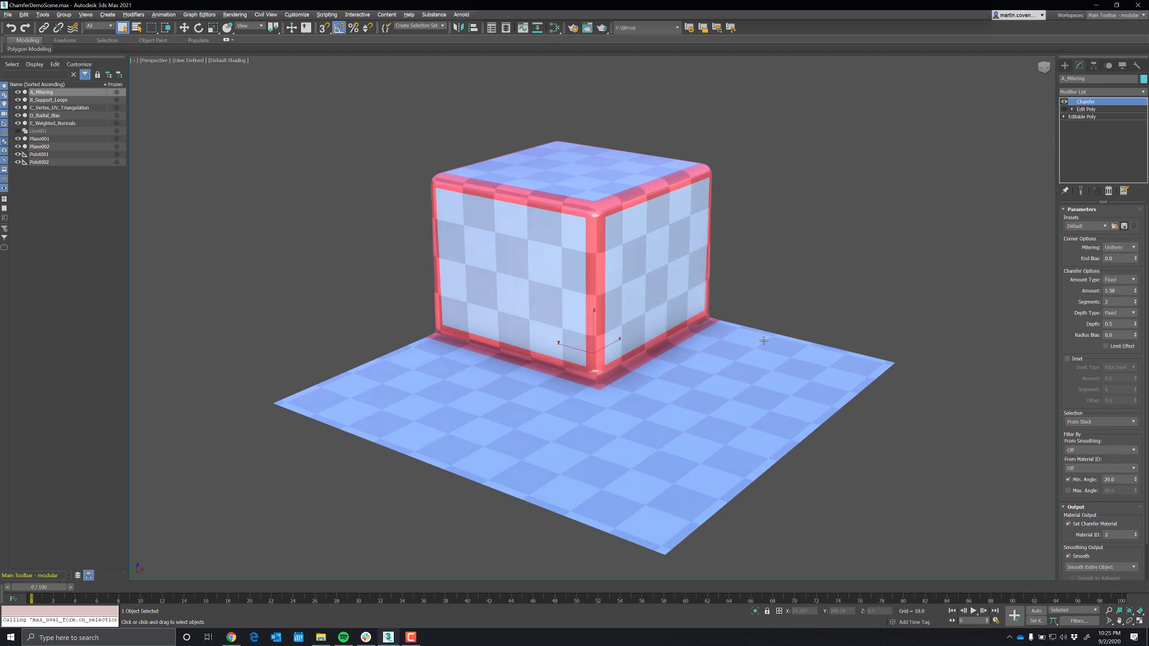
{"action": "key", "text": "alt+Down"}
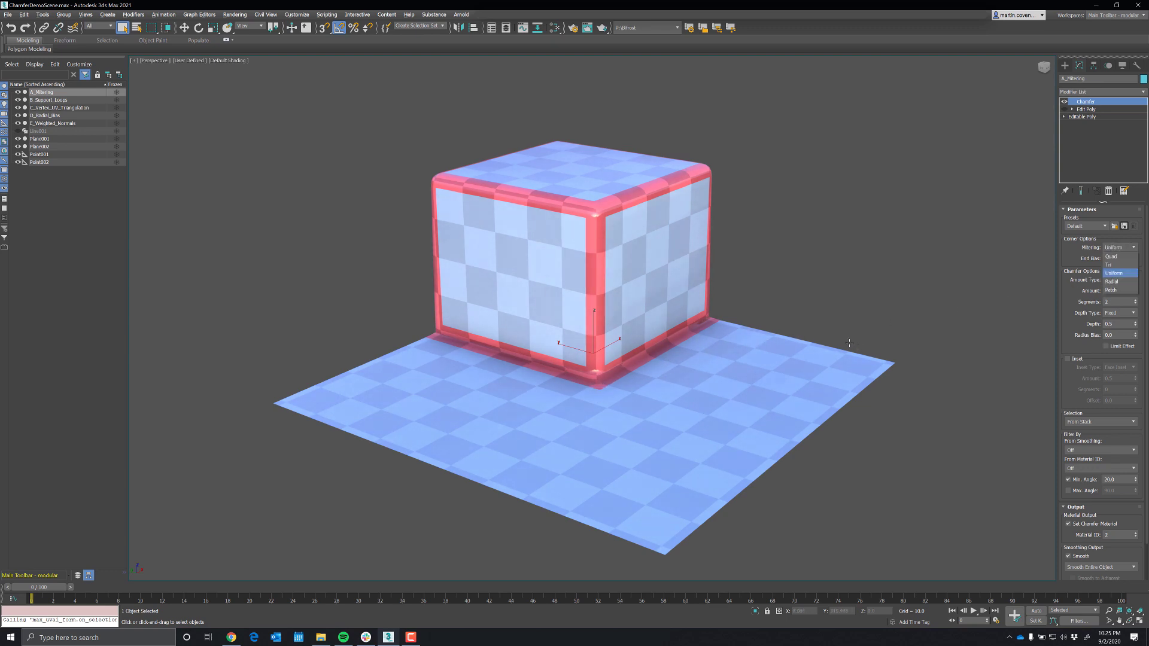
{"action": "left_click", "coordinate": [689, 321]}
Turn on edged faces in the viewport and set the Chamfer amount to 1.68.
{"action": "key", "text": "F4"}
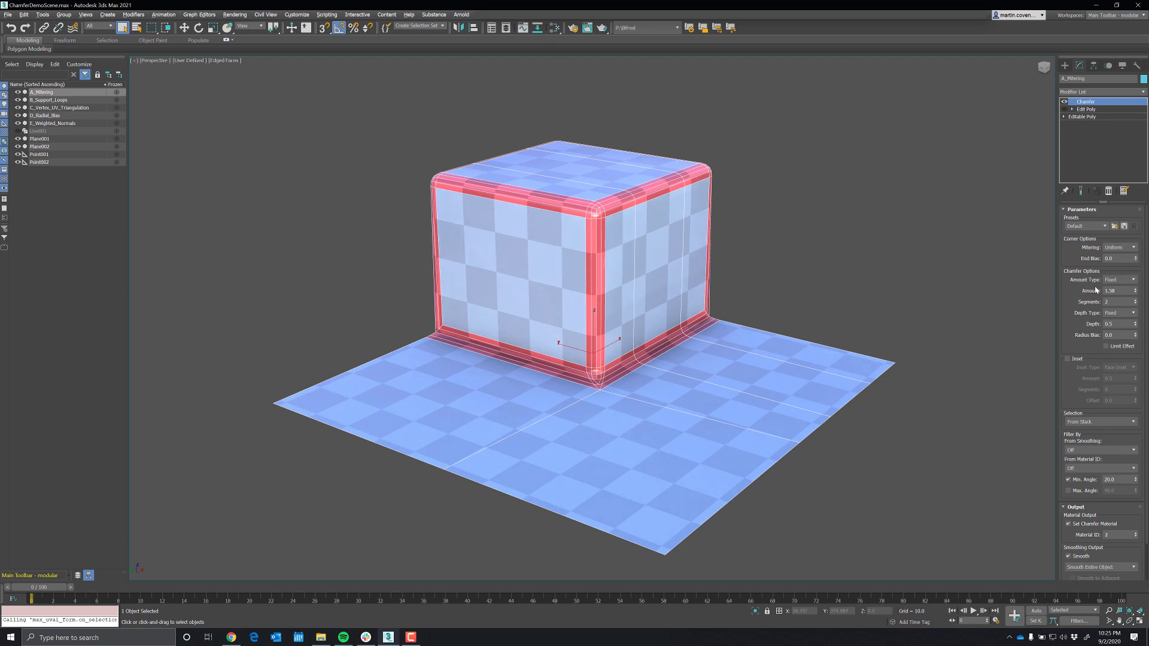
{"action": "left_click", "coordinate": [1135, 290]}
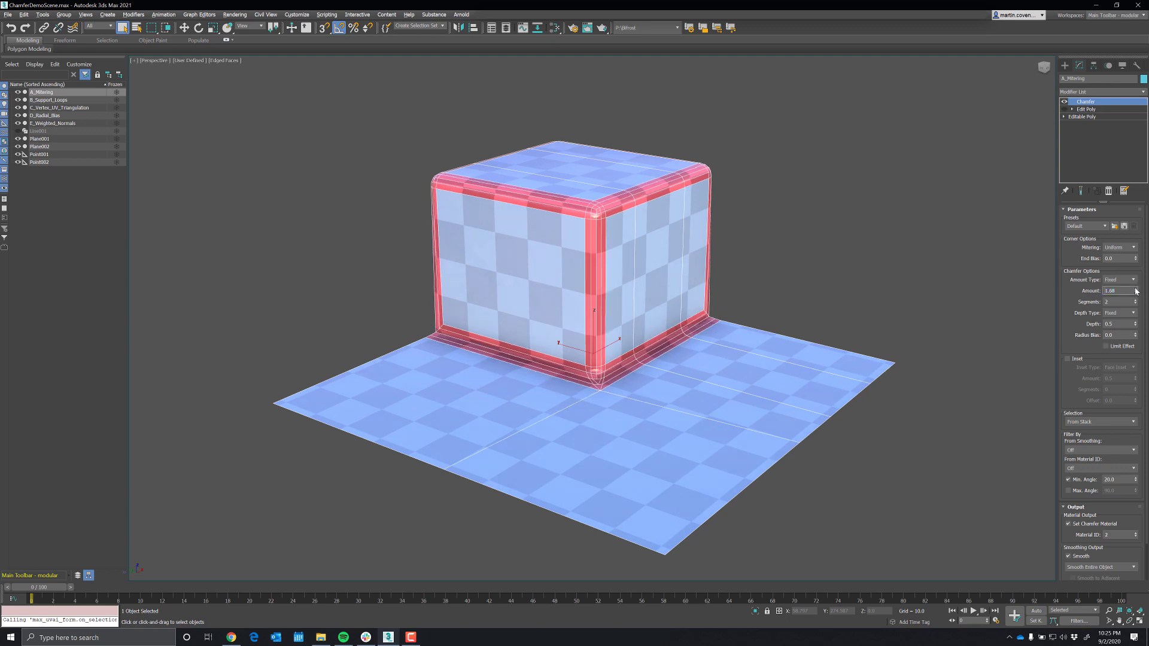
{"action": "left_click", "coordinate": [1135, 290]}
{"action": "left_click", "coordinate": [1135, 293]}
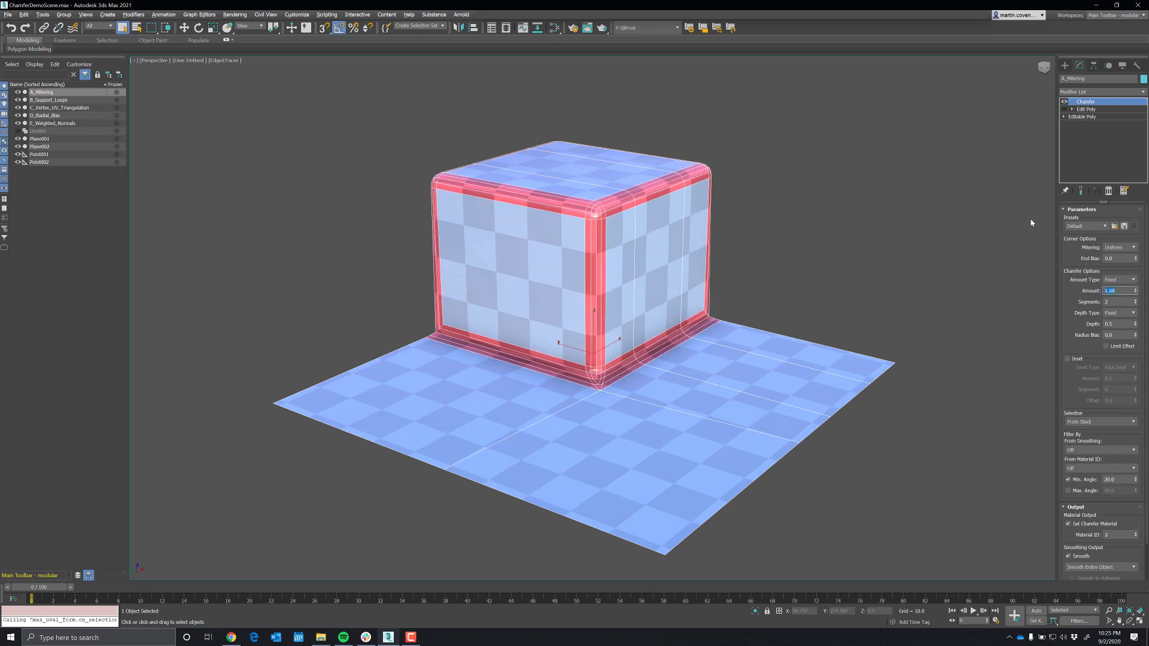
Try an End Bias of 1.0 with the Edit Poly modifier enabled, returning End Bias to 0.0 and disabling Edit Poly.
{"action": "left_click", "coordinate": [1064, 110]}
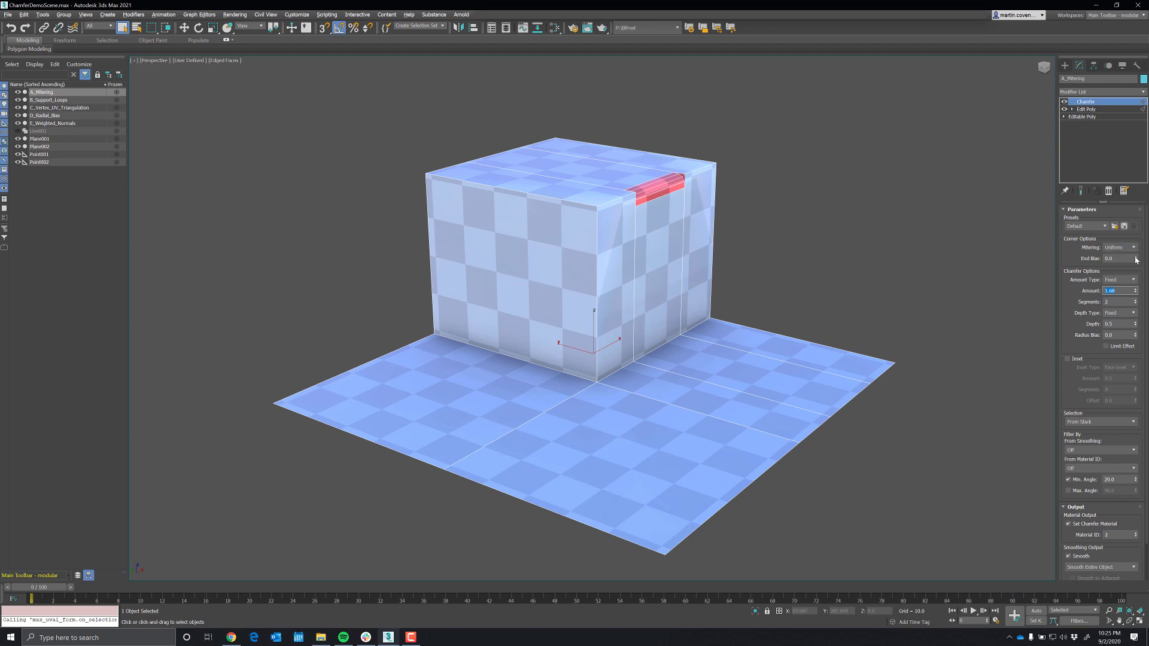
{"action": "left_click_drag", "start_coordinate": [1136, 260], "coordinate": [1135, 210]}
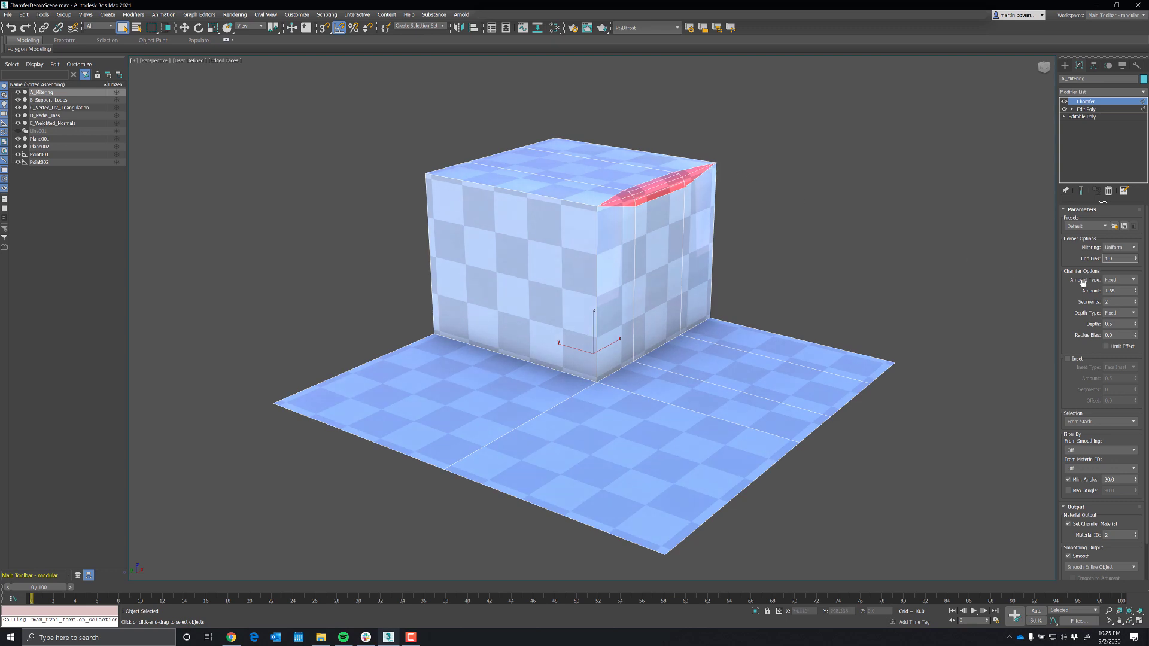
{"action": "left_click_drag", "start_coordinate": [1135, 260], "coordinate": [1124, 370]}
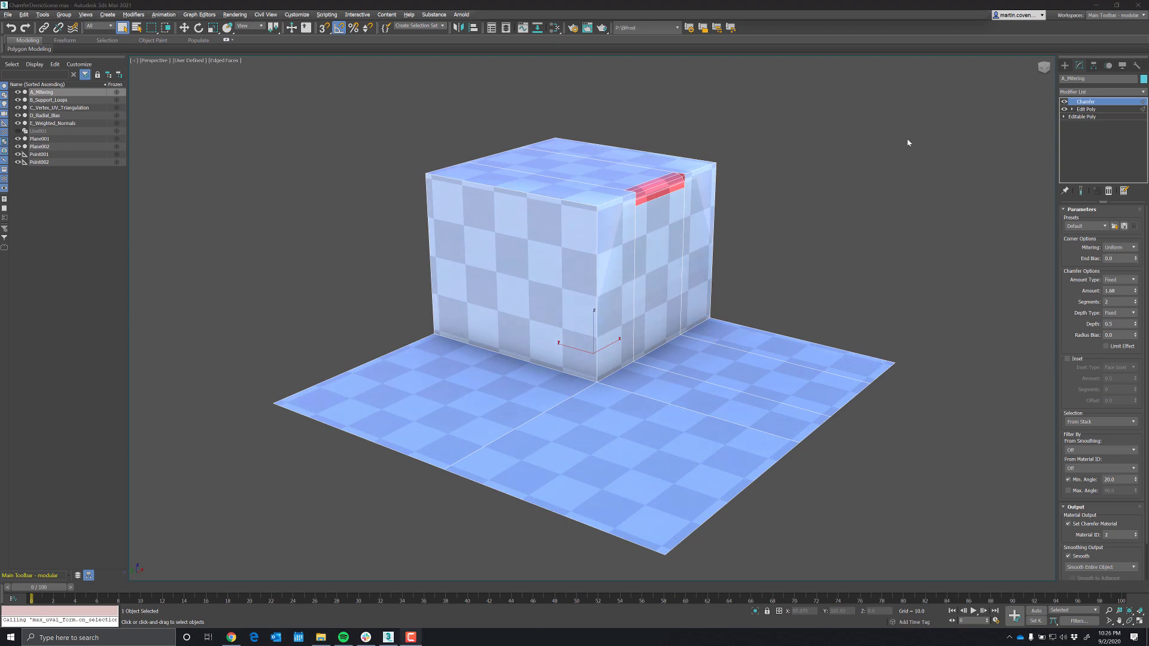
{"action": "left_click", "coordinate": [1065, 110]}
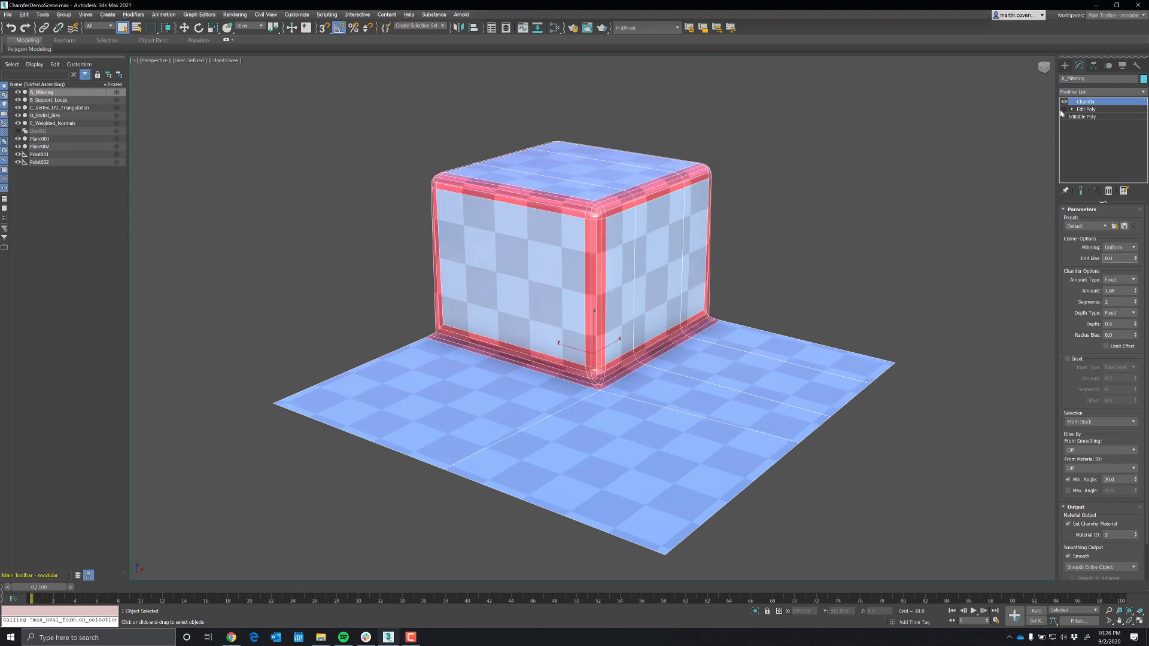
Set the chamfer's Amount Type to Legacy.
{"action": "left_click", "coordinate": [1134, 280]}
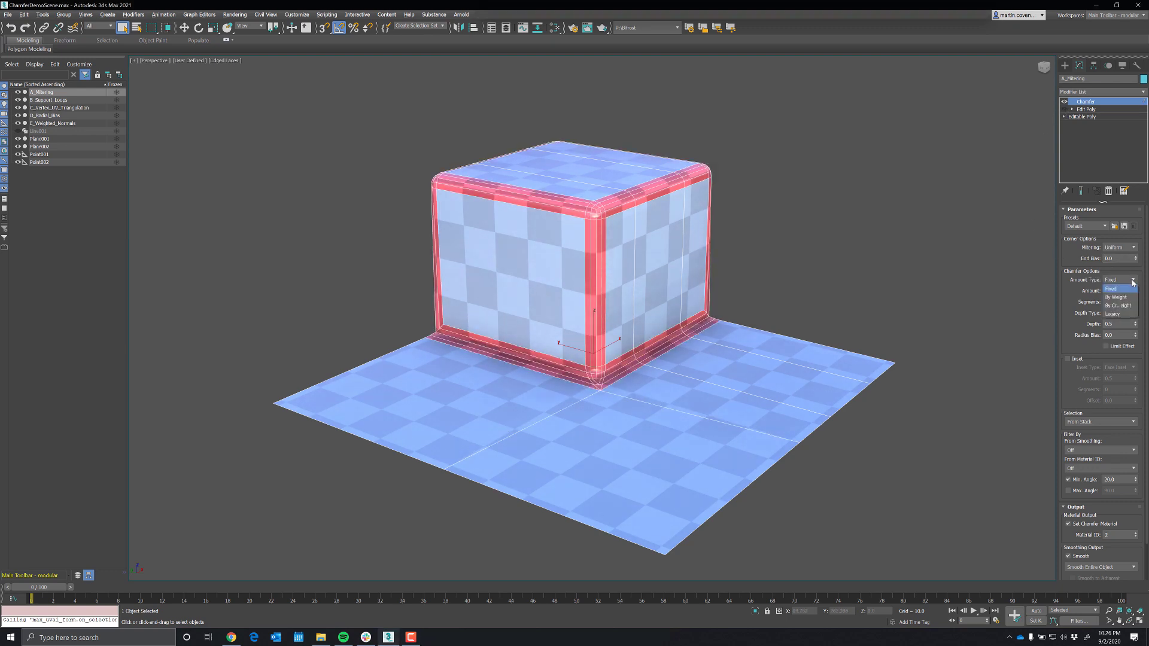
{"action": "left_click", "coordinate": [1124, 314]}
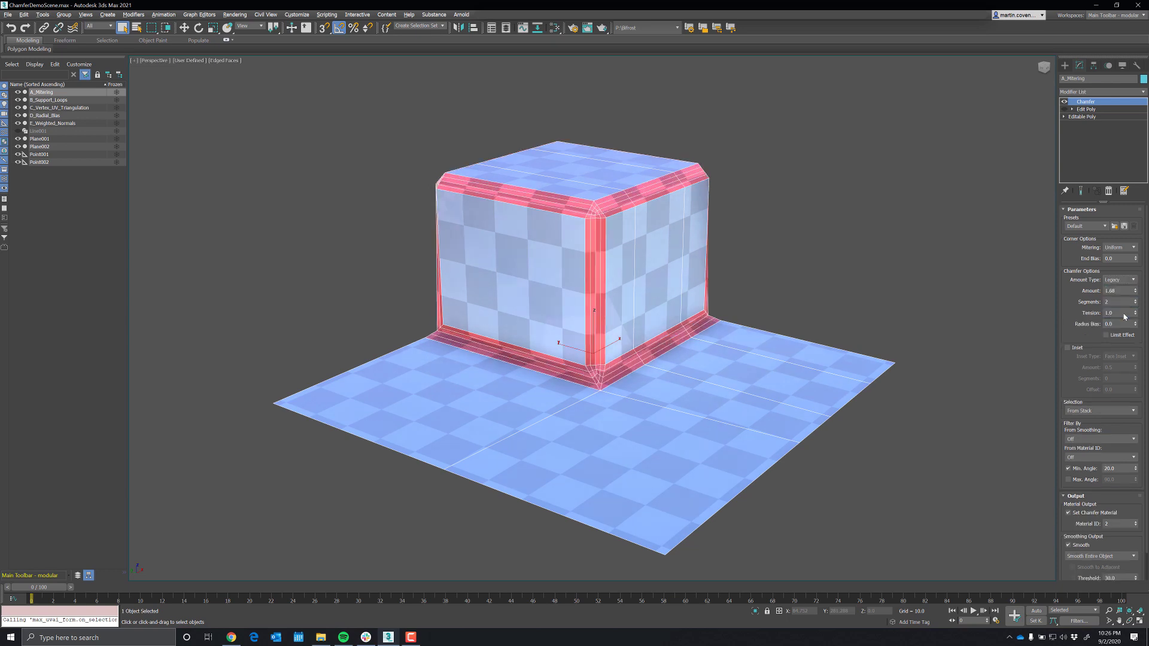
Switch the Chamfer's Amount Type to Fixed and on to By Crease Weight, and set Max Amount to 2.0.
{"action": "left_click", "coordinate": [1129, 282]}
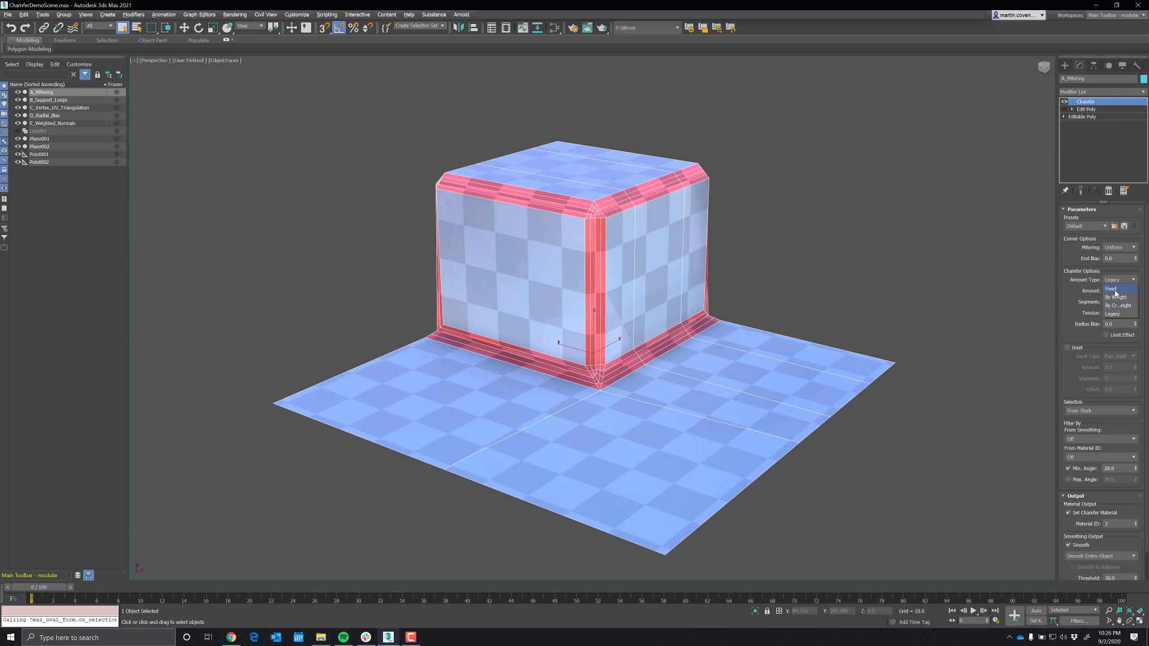
{"action": "left_click", "coordinate": [1114, 291]}
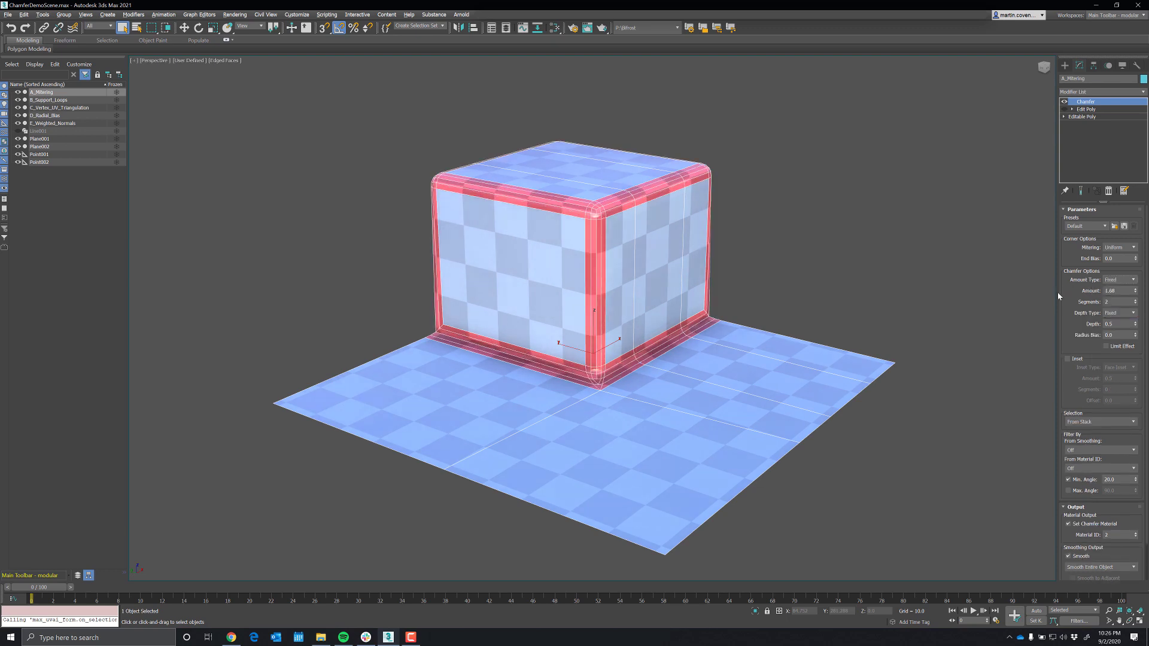
{"action": "left_click_drag", "start_coordinate": [1056, 292], "coordinate": [1039, 292]}
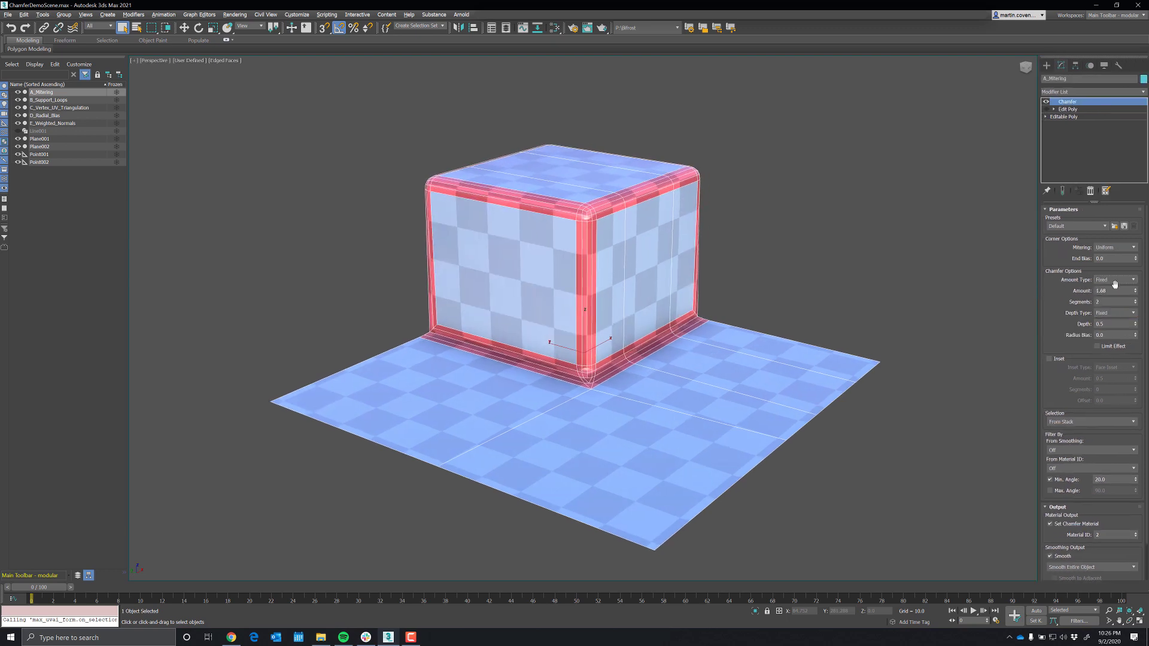
{"action": "left_click", "coordinate": [1122, 281]}
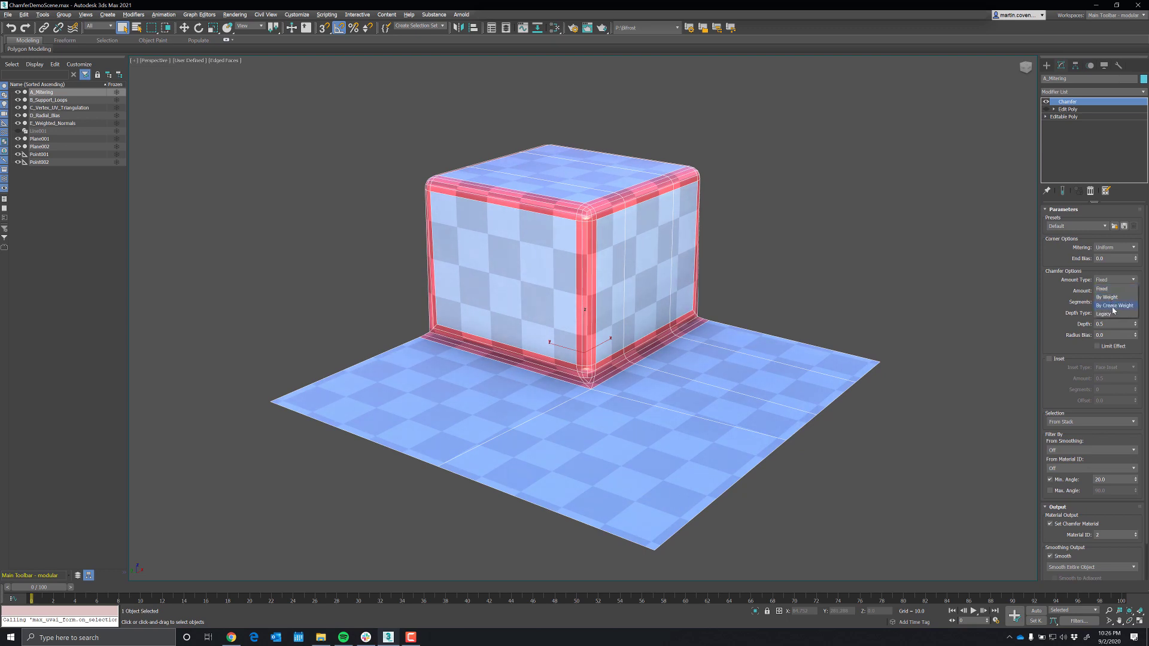
{"action": "left_click", "coordinate": [1113, 306]}
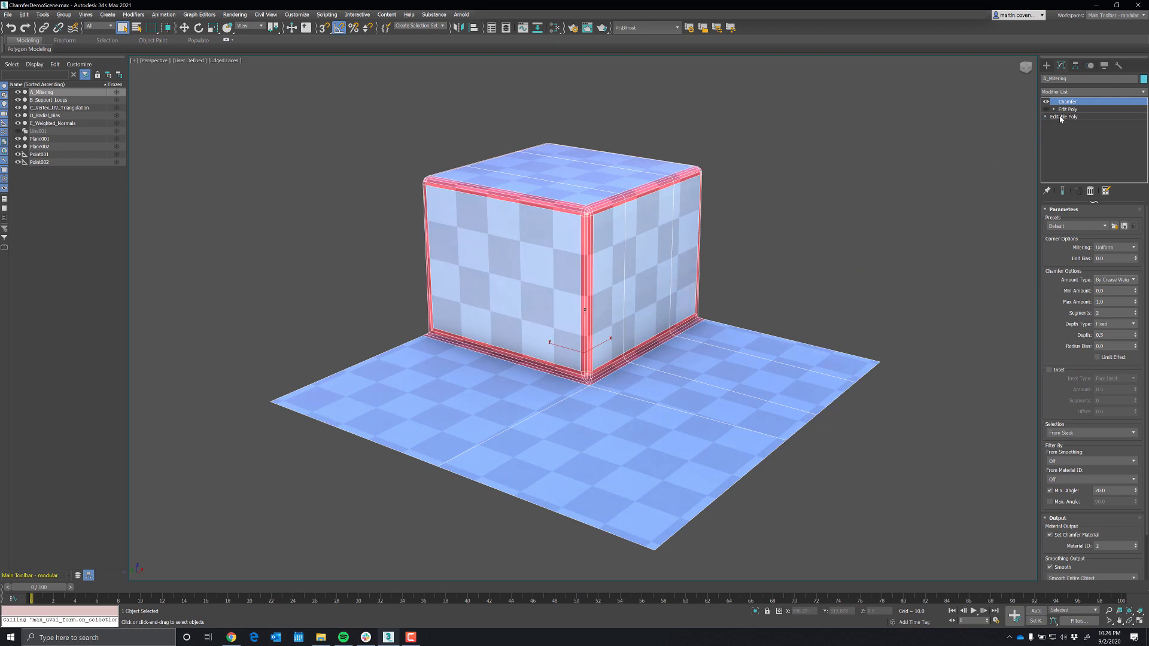
{"action": "double_click", "coordinate": [1108, 302]}
{"action": "key", "text": "Return"}
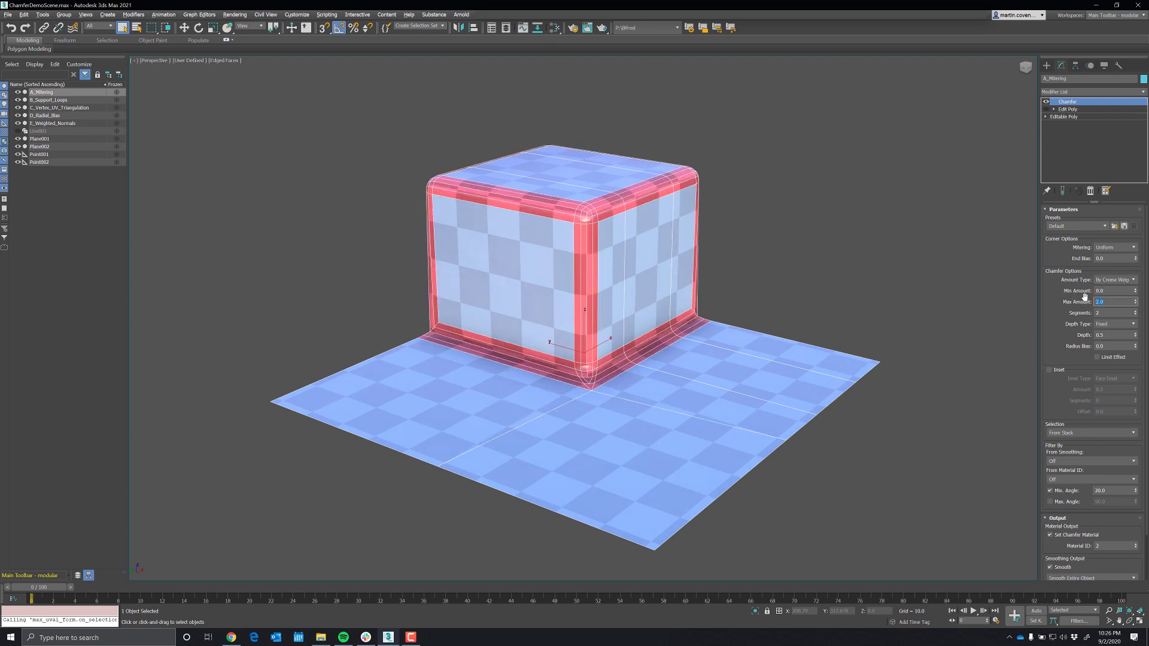
Show the end result at the Editable Poly's Edge level and set the Chamfer's Selection to All Edges.
{"action": "left_click", "coordinate": [1046, 118]}
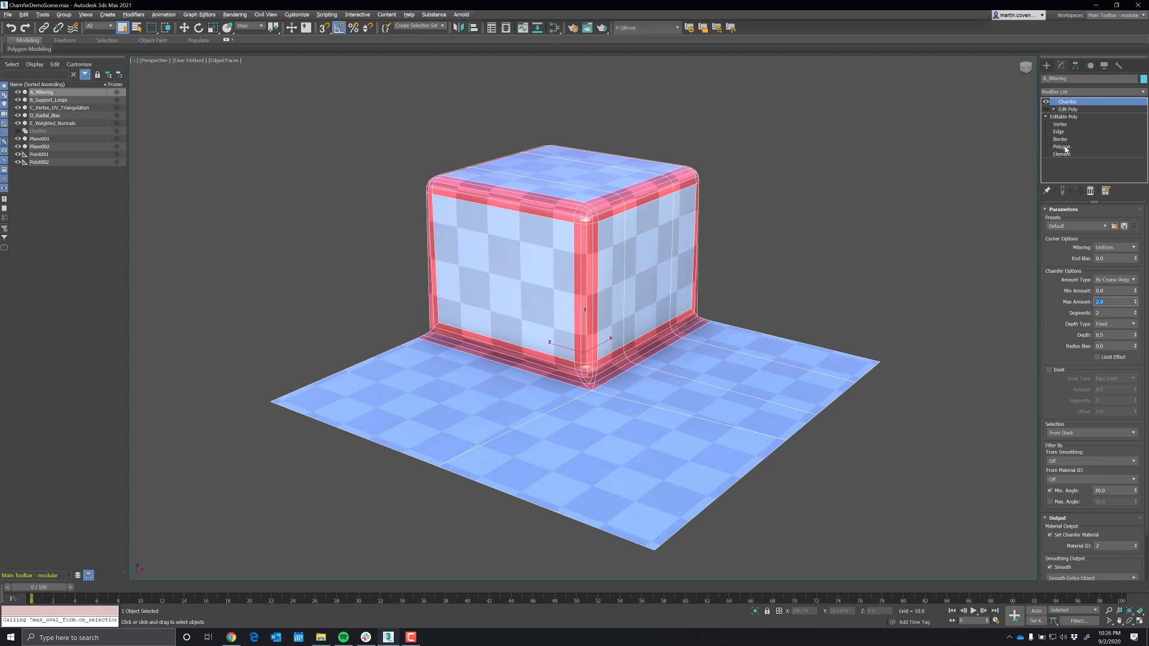
{"action": "left_click", "coordinate": [1060, 132]}
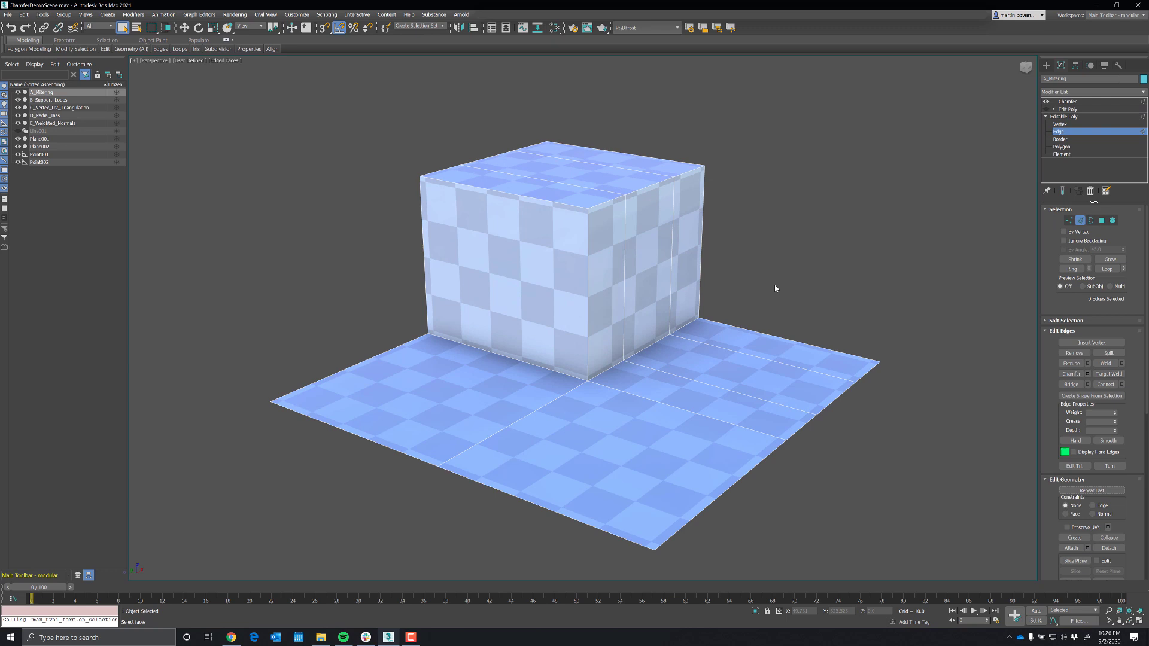
{"action": "left_click", "coordinate": [1062, 190]}
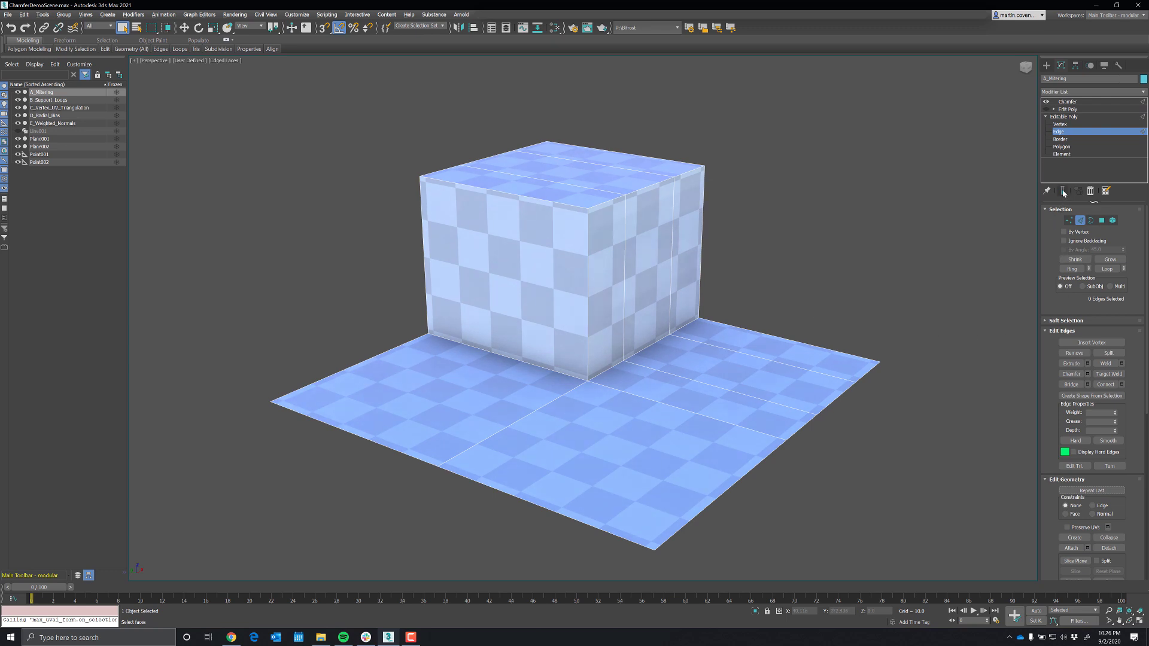
{"action": "left_click", "coordinate": [1070, 102]}
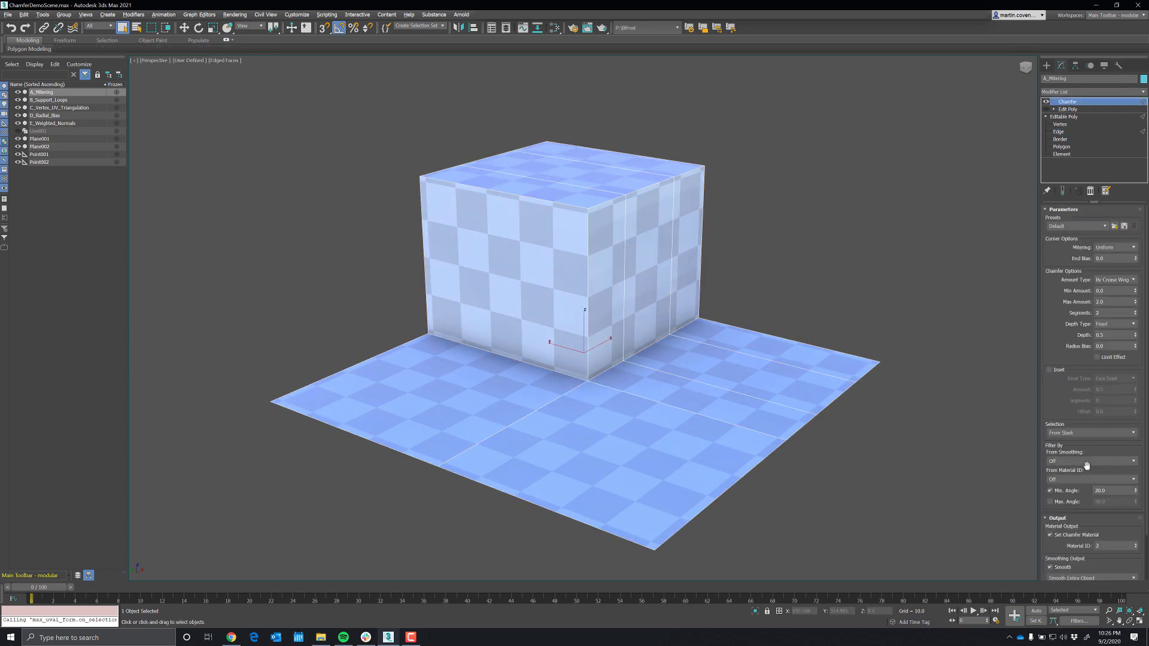
{"action": "left_click", "coordinate": [1090, 434]}
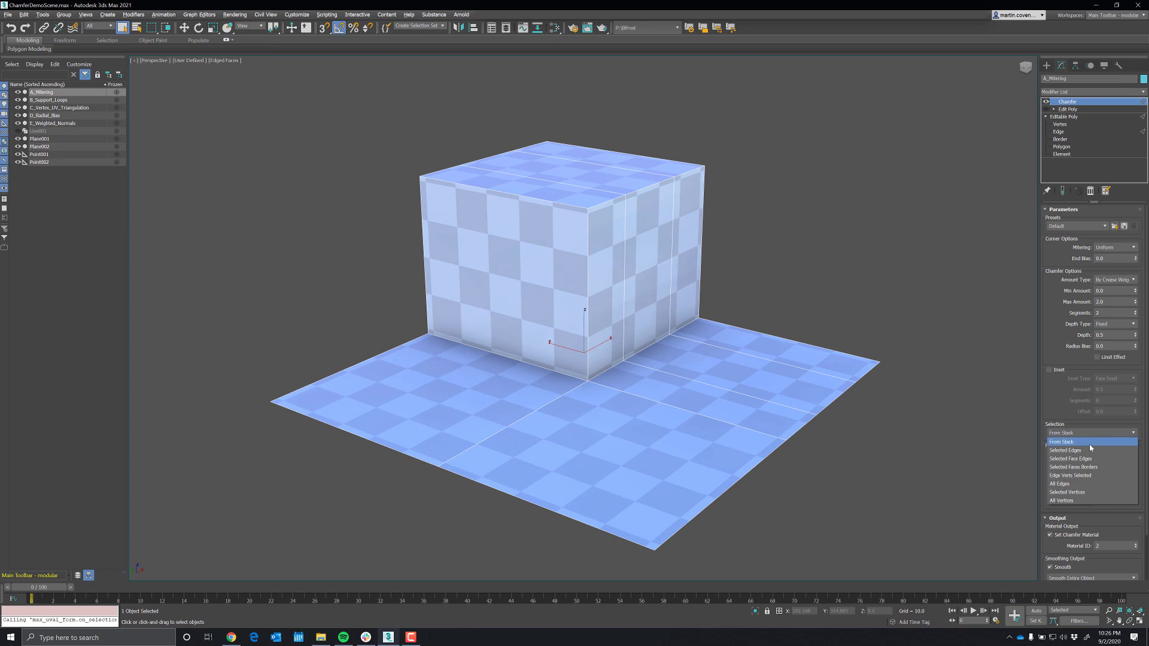
{"action": "left_click", "coordinate": [1060, 484]}
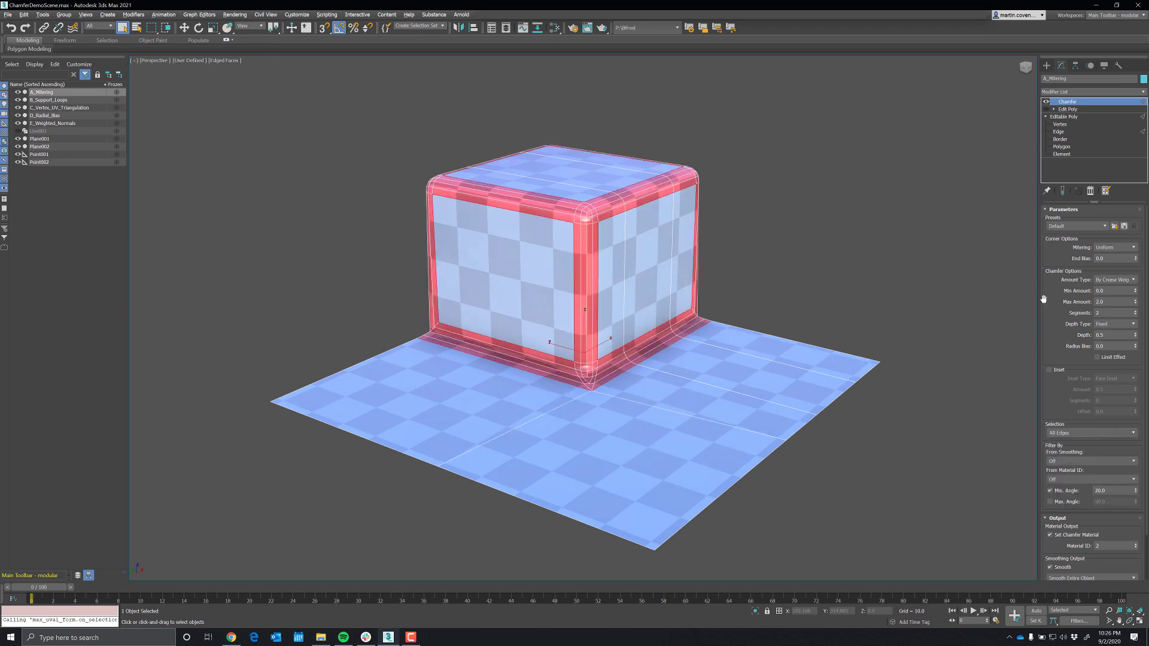
At the Editable Poly's Edge level, raise the crease value of the cube's upper front-left edge.
{"action": "left_click", "coordinate": [1062, 132]}
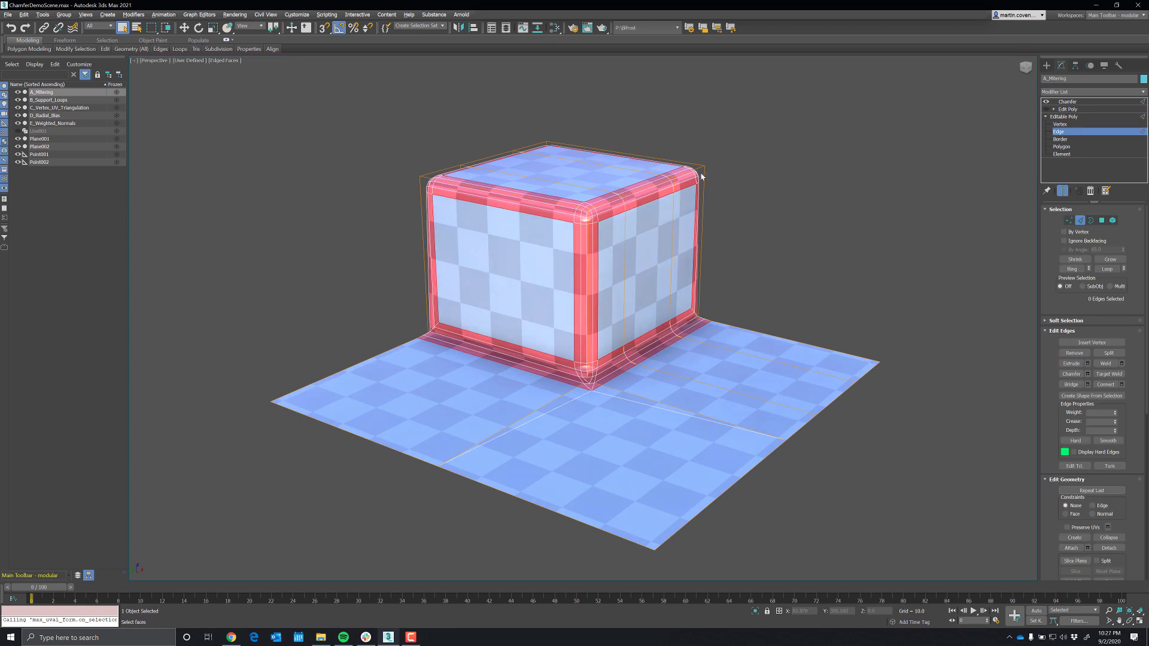
{"action": "left_click", "coordinate": [524, 195]}
{"action": "left_click_drag", "start_coordinate": [1113, 421], "coordinate": [1111, 344]}
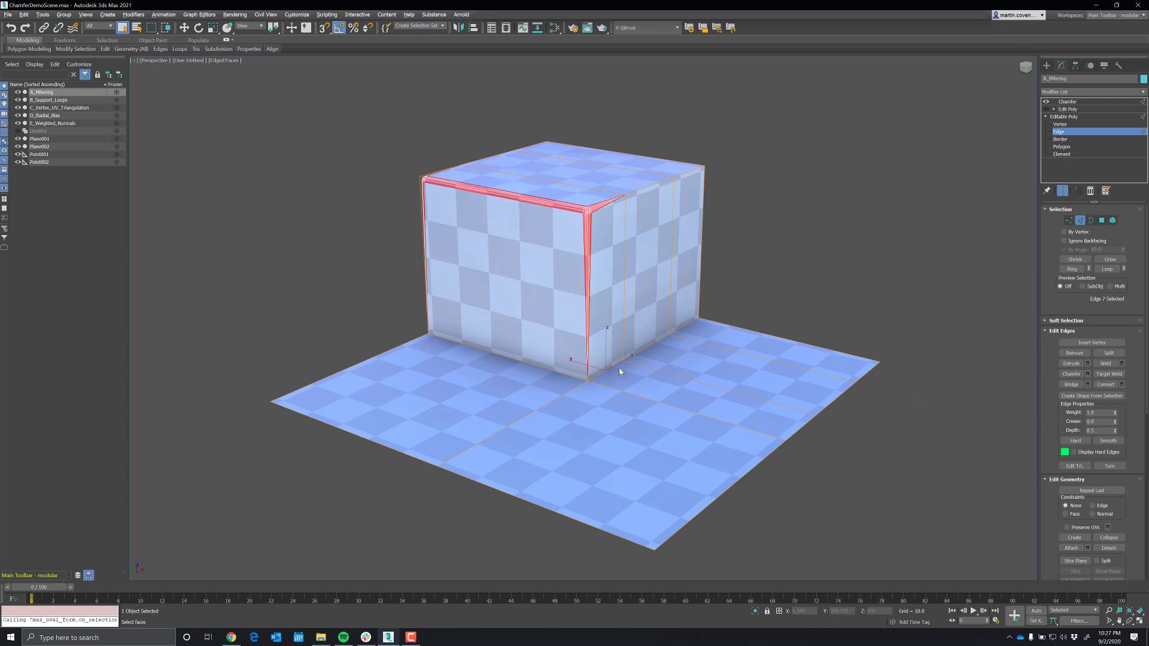
Set Crease to 1.0 on the three edge segments joining the cube's right face to the plane and on the front vertical edge.
{"action": "left_click", "coordinate": [656, 340], "text": "ctrl"}
{"action": "left_click", "coordinate": [681, 330], "text": "ctrl"}
{"action": "left_click_drag", "start_coordinate": [1114, 422], "coordinate": [1110, 378]}
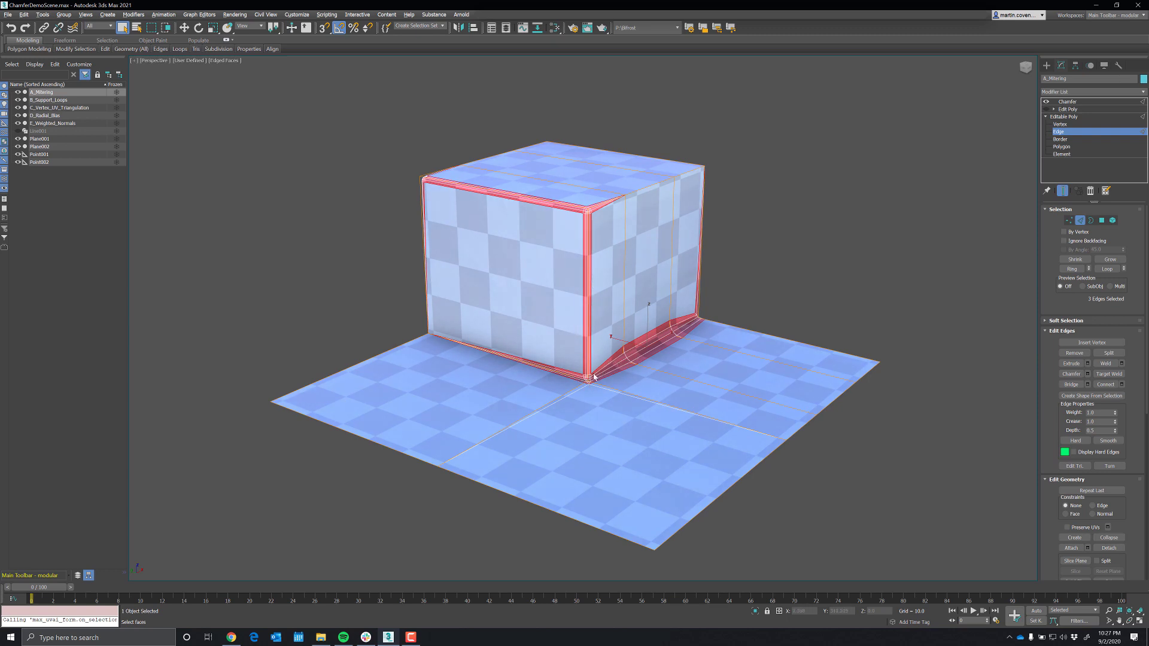
{"action": "left_click", "coordinate": [587, 351]}
{"action": "left_click_drag", "start_coordinate": [1115, 422], "coordinate": [1113, 365]}
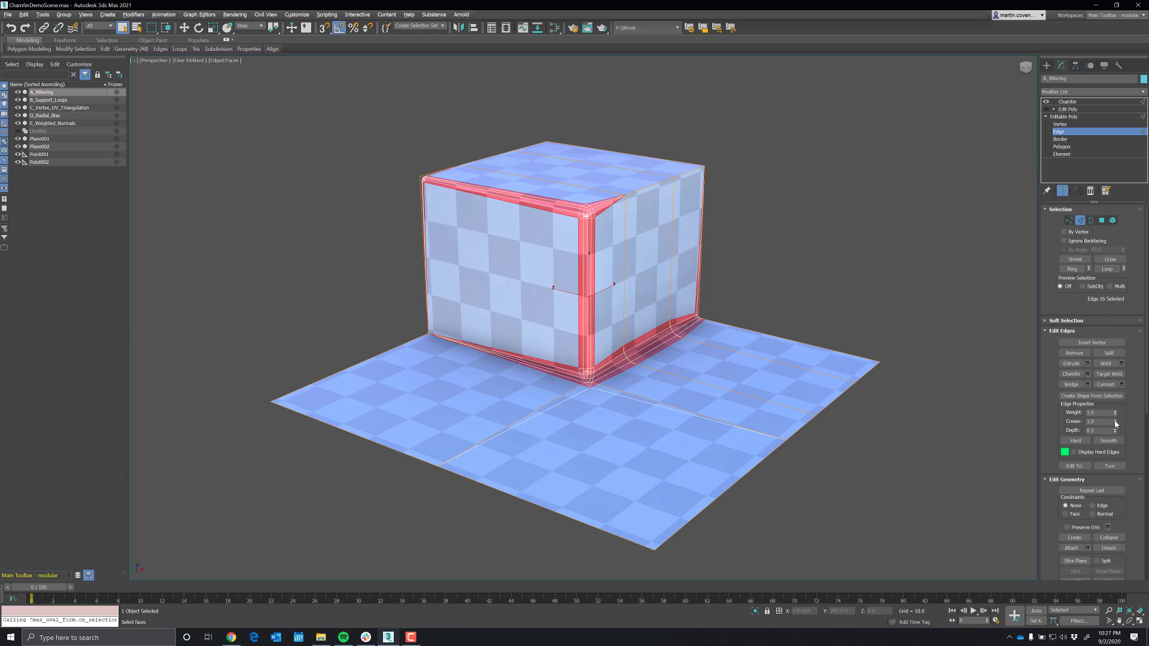
Set the Chamfer's Amount Type to By Weight.
{"action": "left_click", "coordinate": [1070, 102]}
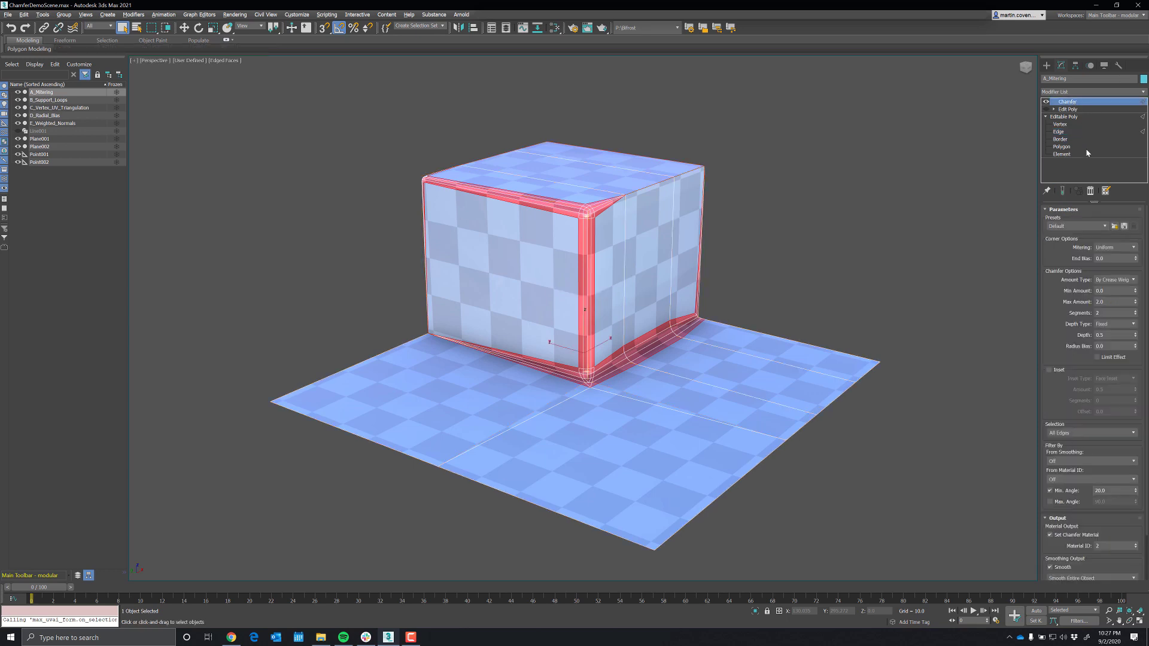
{"action": "left_click", "coordinate": [1117, 280]}
{"action": "left_click", "coordinate": [1098, 298]}
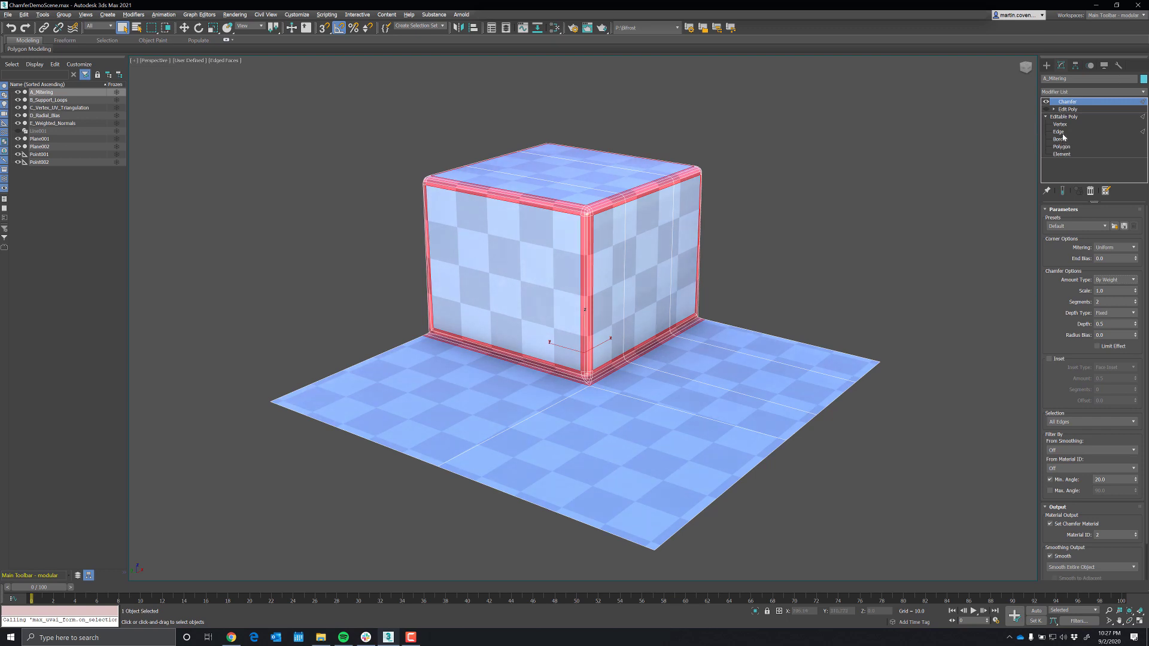
Set Weight to 2.95 on the three edge segments along the top of the cube's right face.
{"action": "left_click", "coordinate": [1061, 132]}
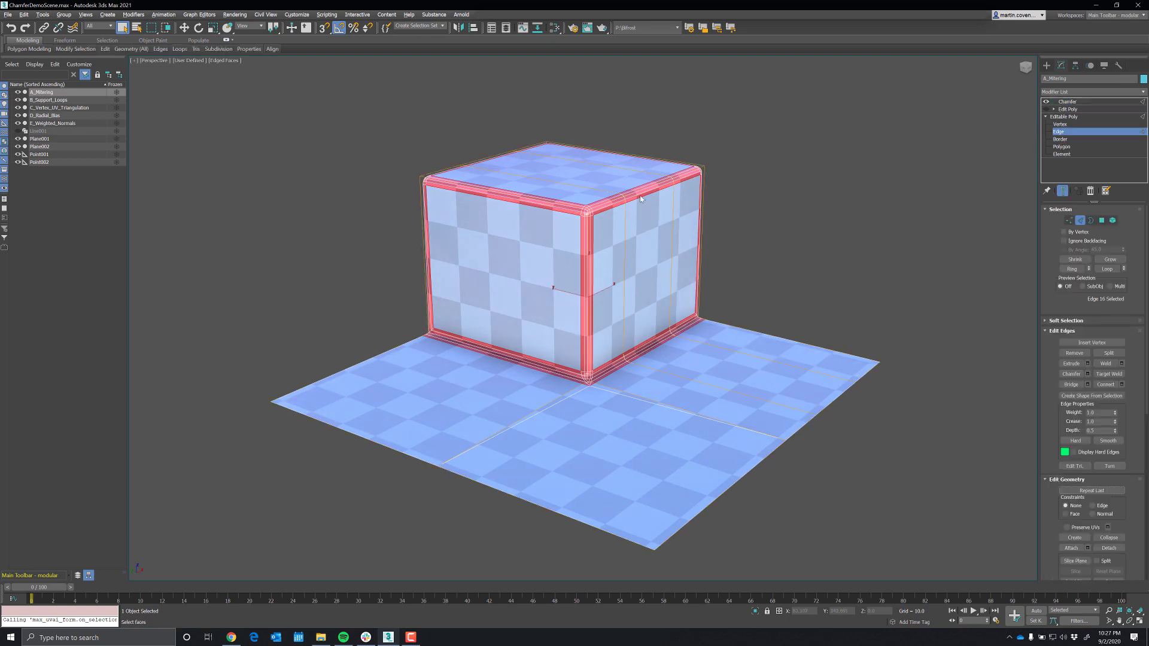
{"action": "left_click", "coordinate": [689, 171]}
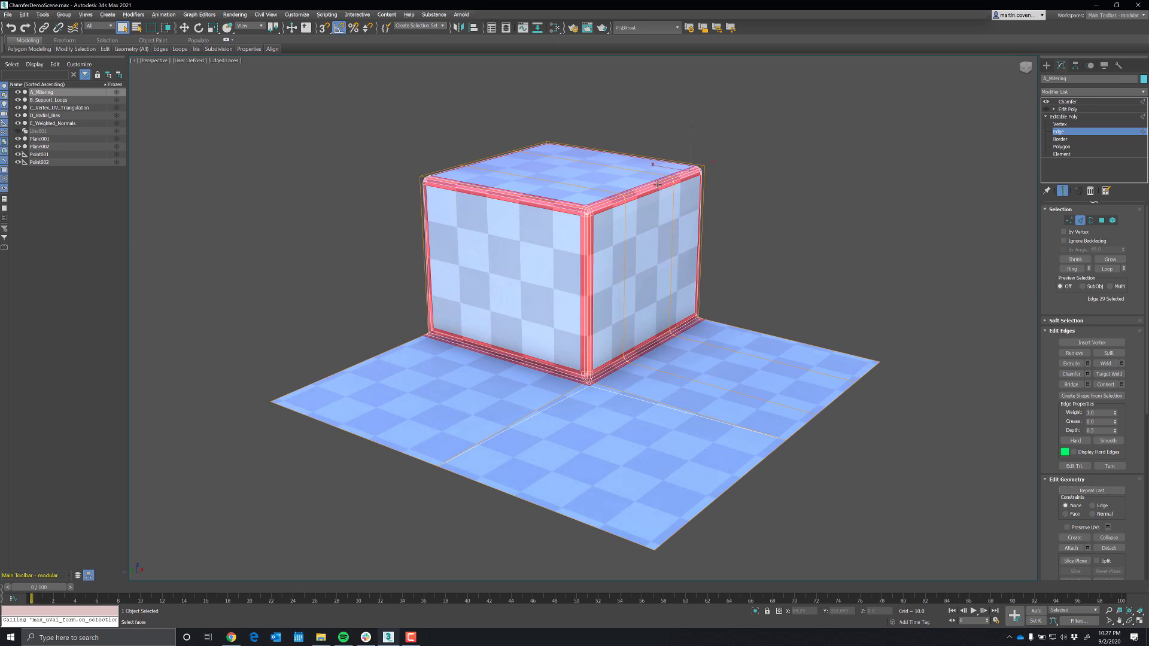
{"action": "left_click", "coordinate": [657, 180], "text": "ctrl"}
{"action": "left_click", "coordinate": [611, 214], "text": "ctrl"}
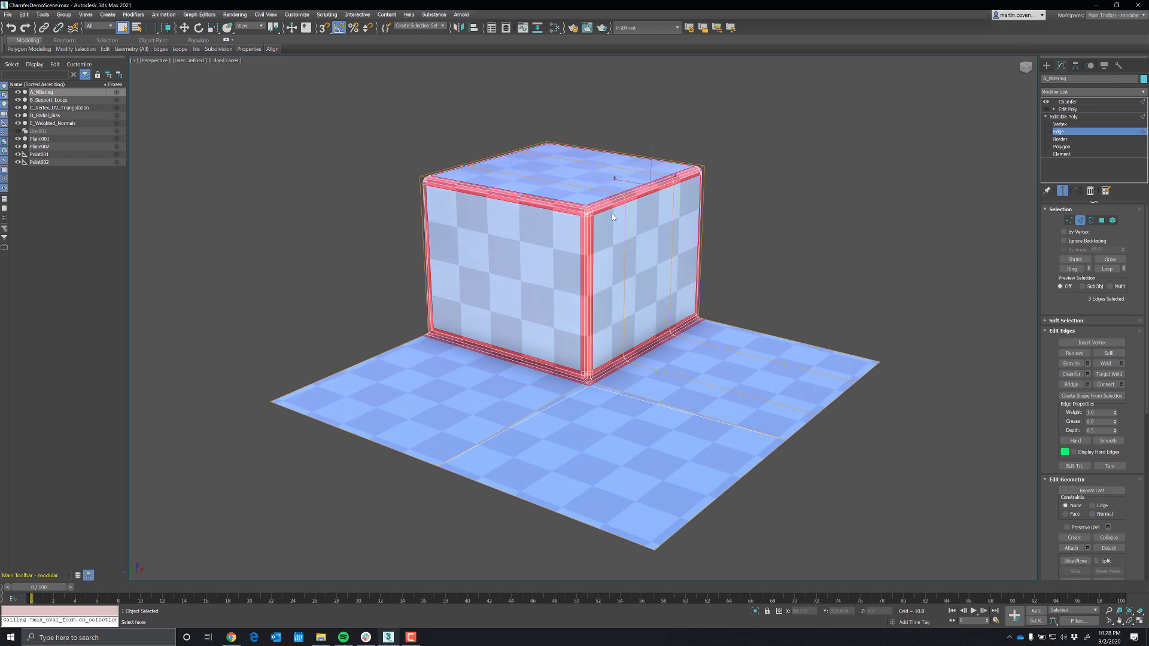
{"action": "left_click_drag", "start_coordinate": [1115, 415], "coordinate": [1103, 362]}
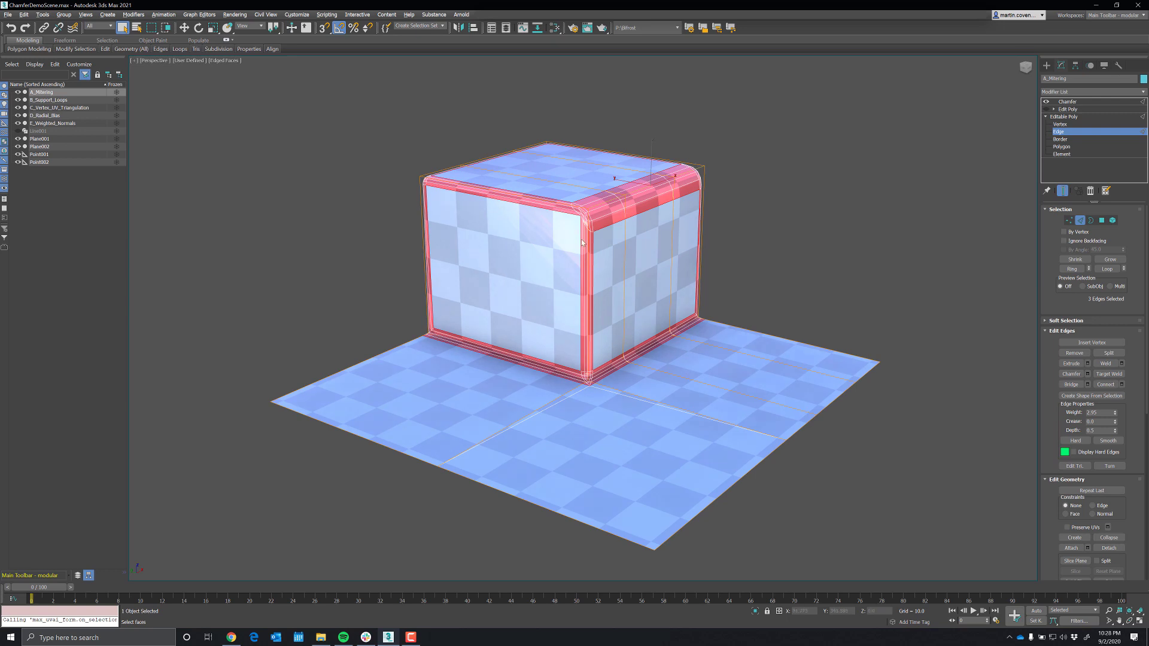
Set Weight to 2.23 on the cube's upper front-left edge and to 5.0 on the front vertical edge.
{"action": "left_click", "coordinate": [534, 201]}
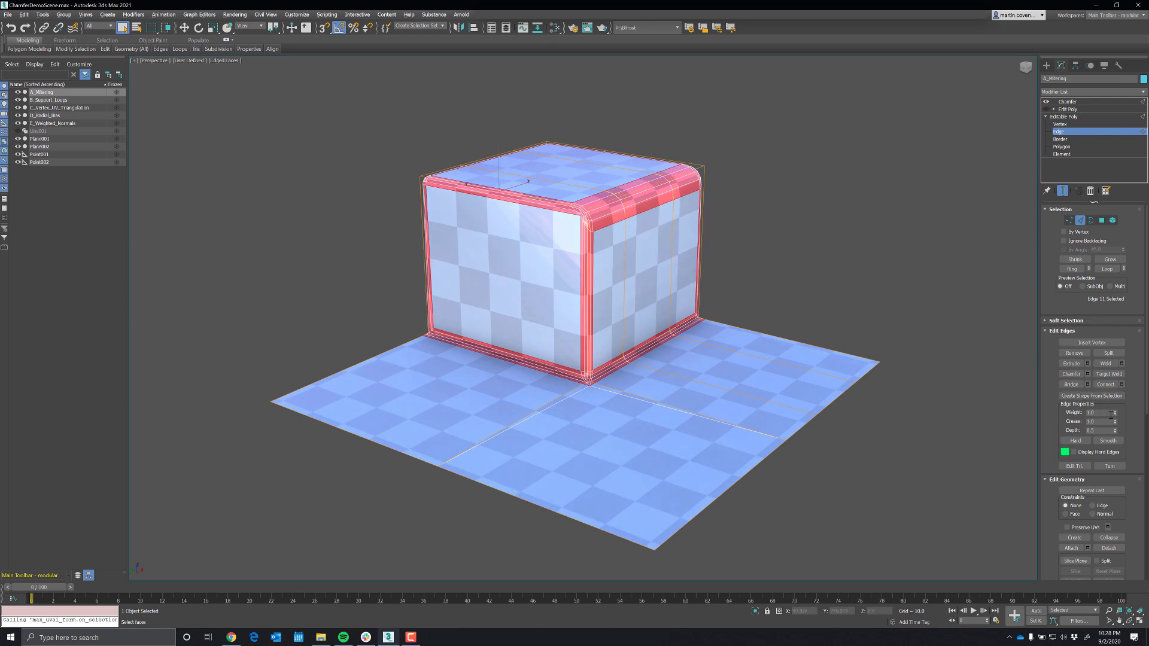
{"action": "left_click_drag", "start_coordinate": [1114, 413], "coordinate": [1079, 381]}
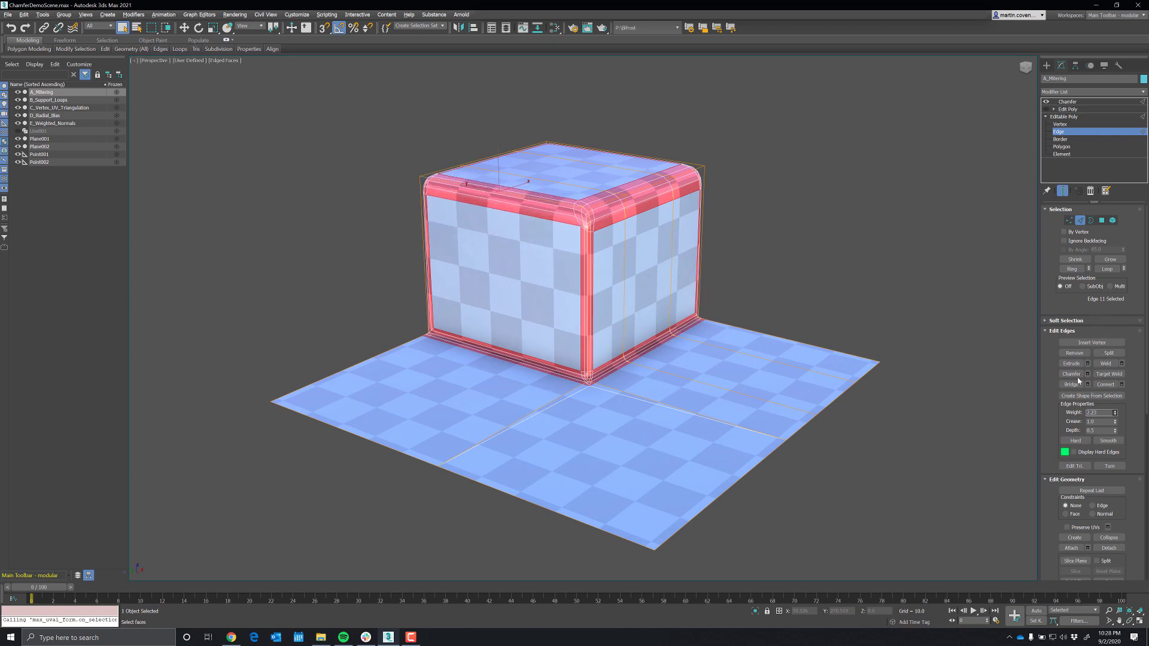
{"action": "double_click", "coordinate": [588, 285]}
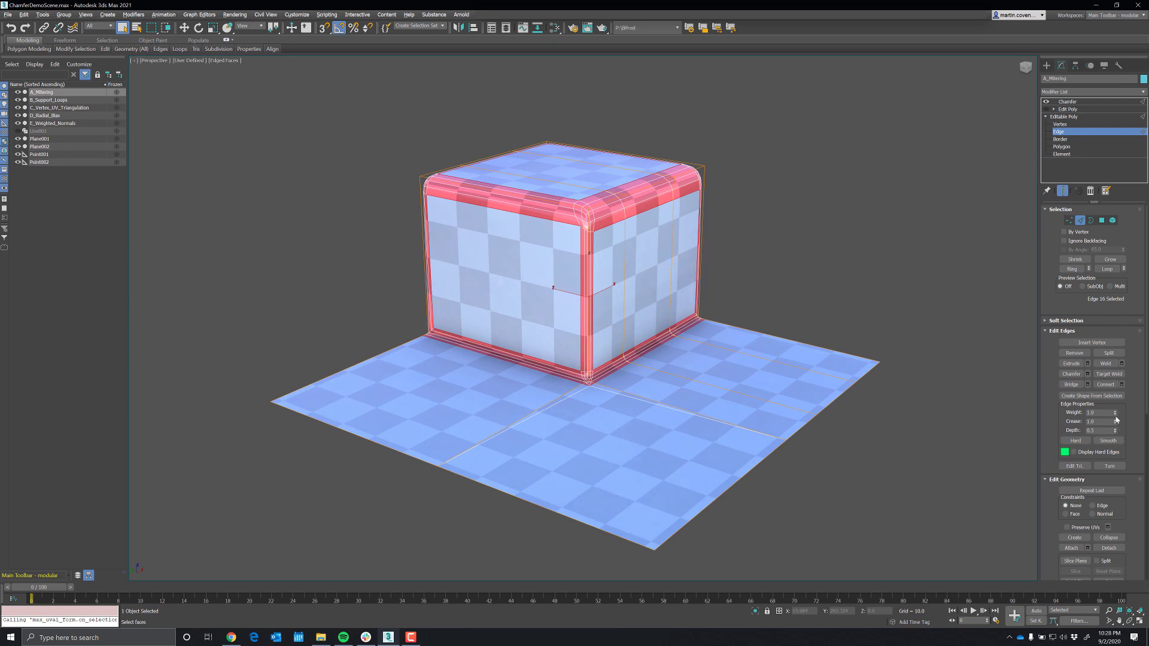
{"action": "left_click_drag", "start_coordinate": [1116, 416], "coordinate": [1114, 257]}
{"action": "left_click_drag", "start_coordinate": [1105, 361], "coordinate": [1094, 242]}
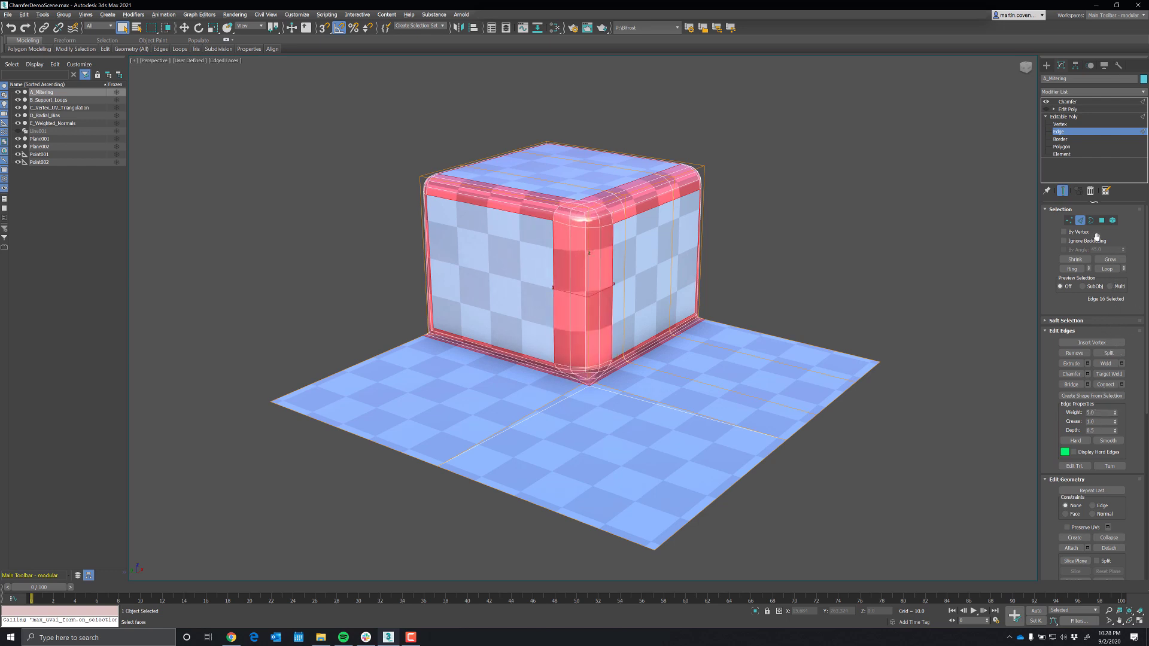
Set the Chamfer's mitering type to Radial and compare the corner at the cube's base with the original edges.
{"action": "left_click", "coordinate": [1086, 102]}
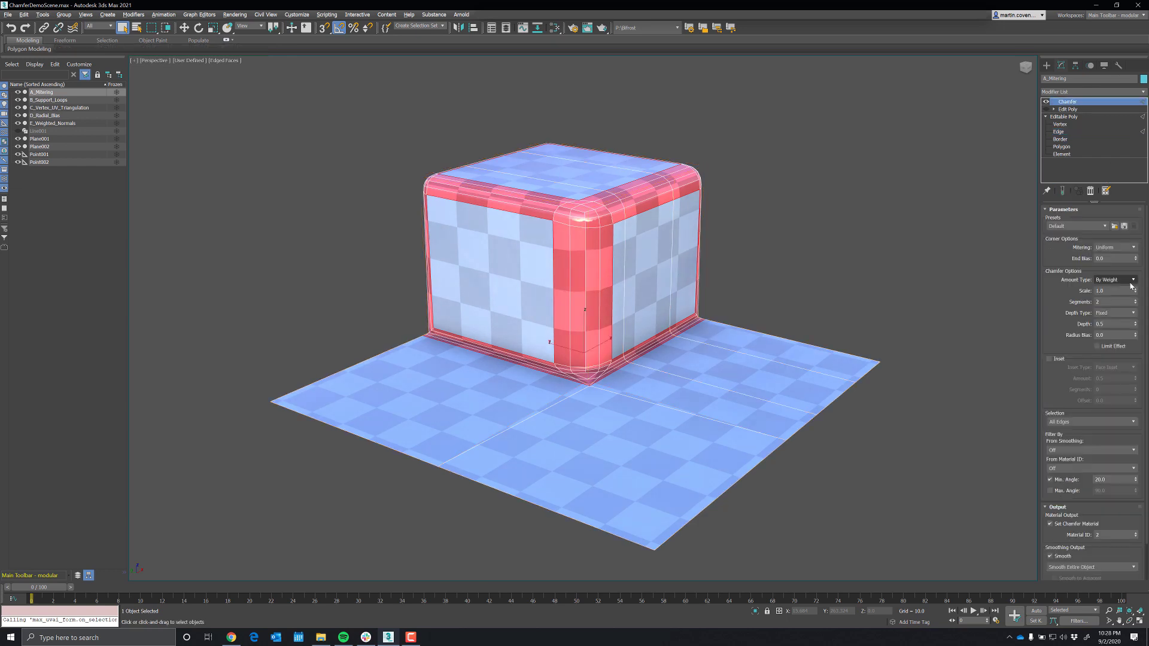
{"action": "left_click", "coordinate": [1114, 247]}
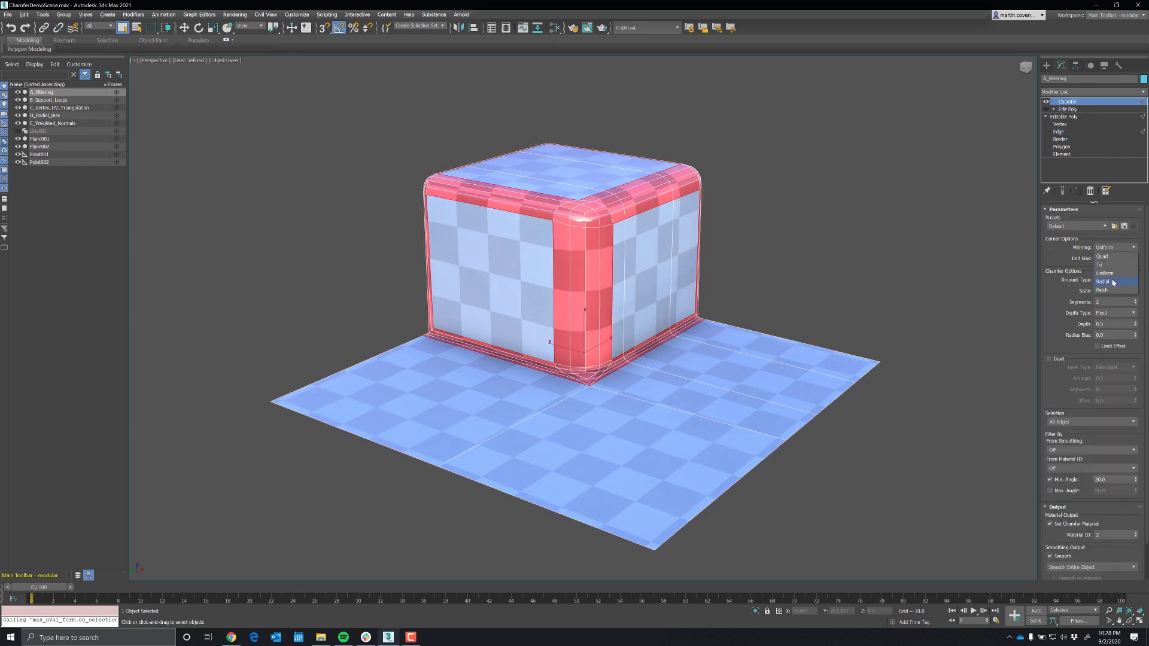
{"action": "left_click", "coordinate": [1113, 282]}
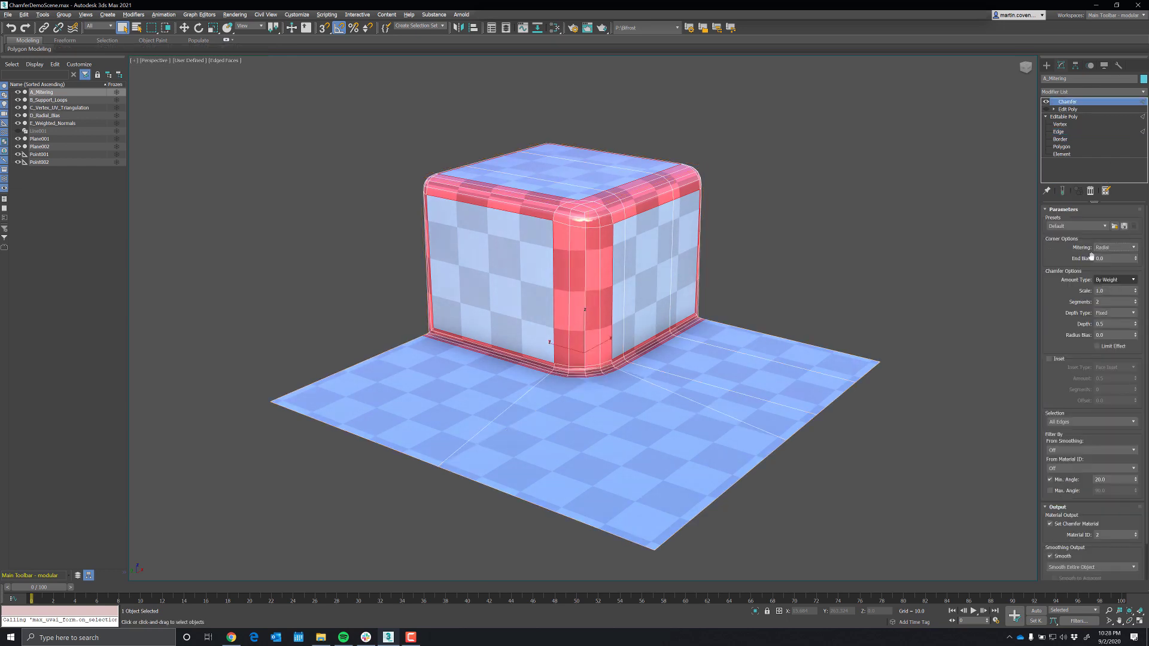
{"action": "left_click", "coordinate": [1059, 132]}
{"action": "middle_click_drag", "start_coordinate": [610, 339], "coordinate": [609, 339], "text": "alt"}
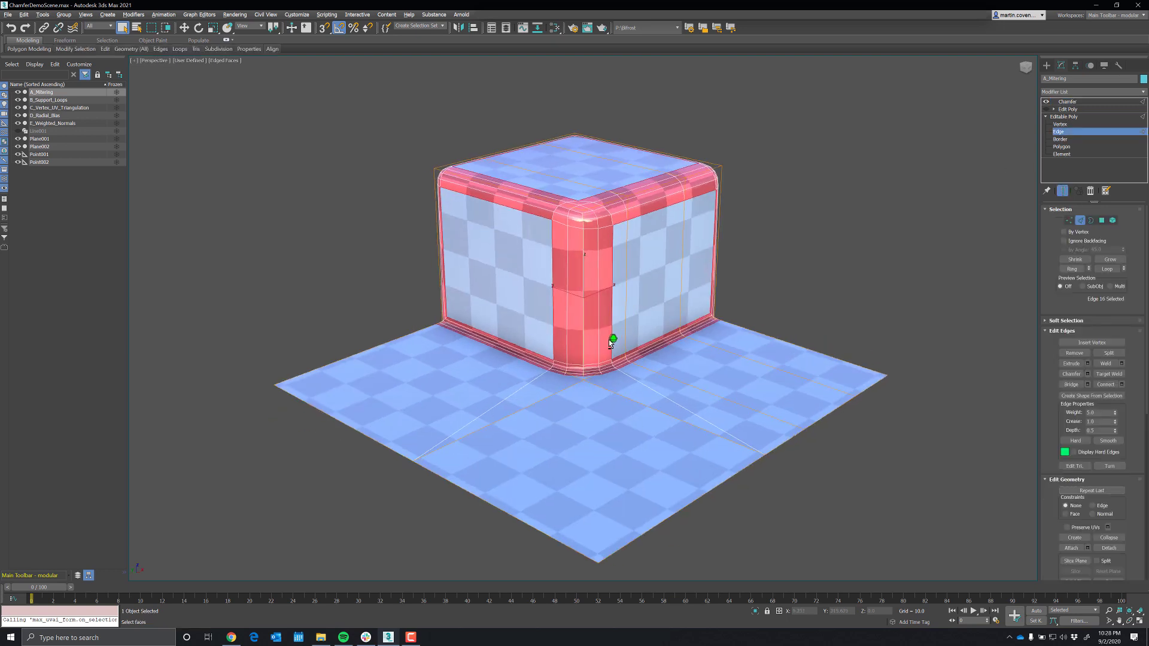
{"action": "left_click", "coordinate": [1065, 103]}
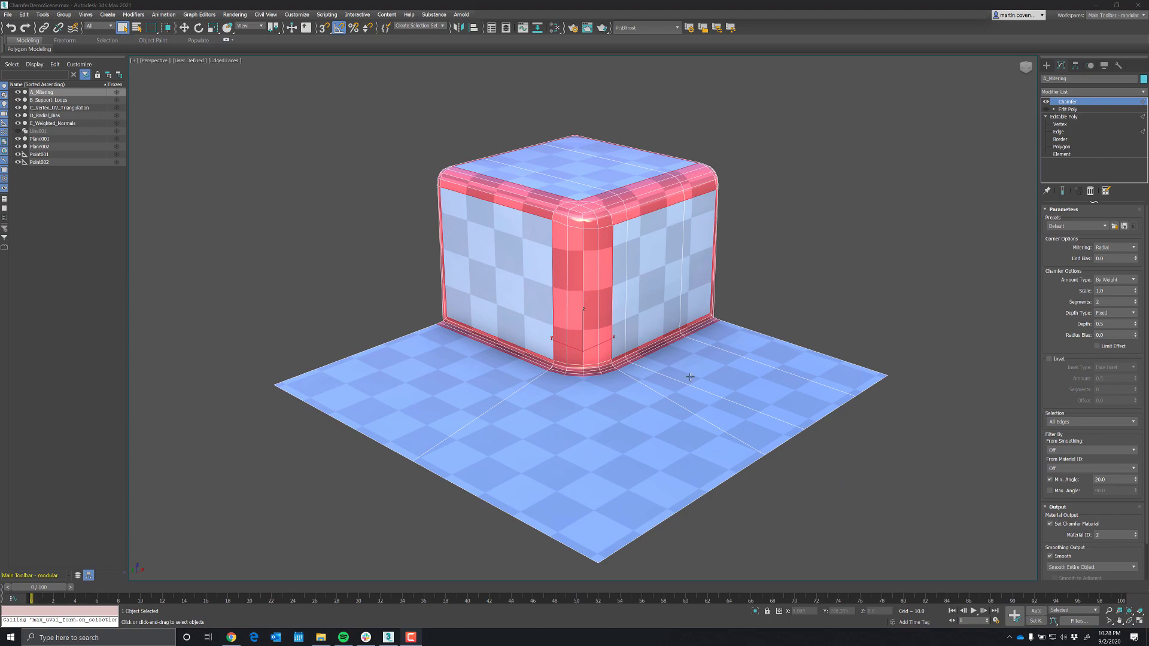
Select the wavy Plane002 mesh beside the cube.
{"action": "key", "text": "e"}
{"action": "scroll", "coordinate": [736, 392], "scroll_direction": "up", "scroll_amount": 5}
{"action": "middle_click_drag", "start_coordinate": [736, 392], "coordinate": [512, 334]}
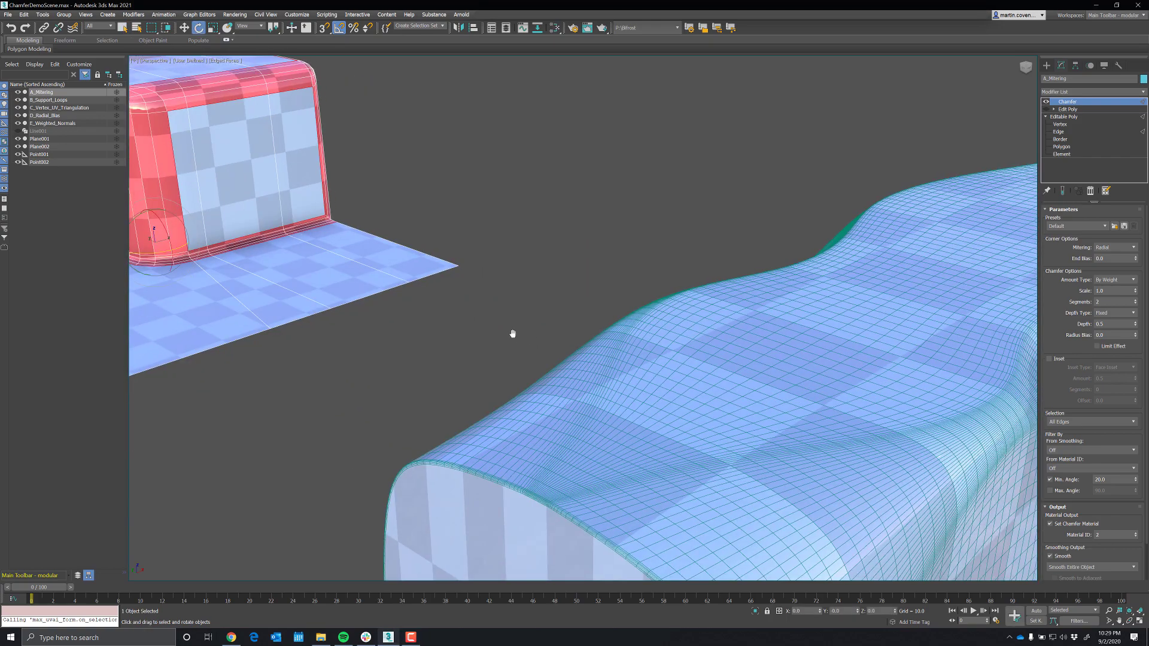
{"action": "scroll", "coordinate": [512, 333], "scroll_direction": "down", "scroll_amount": 3}
{"action": "scroll", "coordinate": [744, 326], "scroll_direction": "down", "scroll_amount": 5}
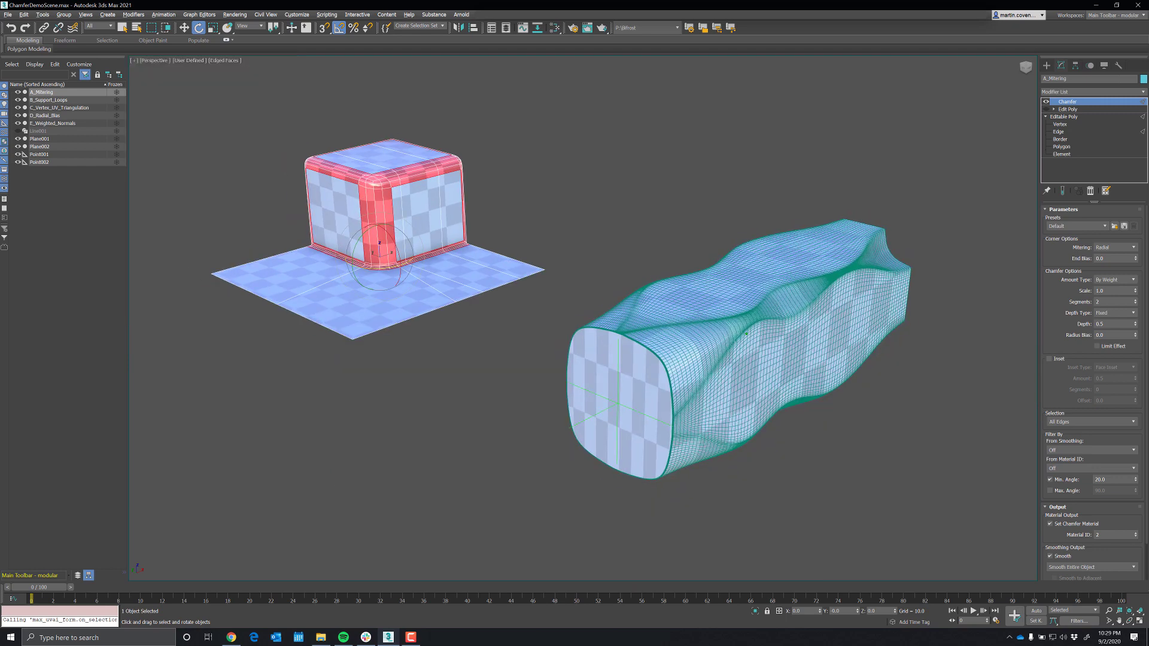
{"action": "scroll", "coordinate": [747, 333], "scroll_direction": "up", "scroll_amount": 2}
{"action": "middle_click_drag", "start_coordinate": [724, 357], "coordinate": [703, 349]}
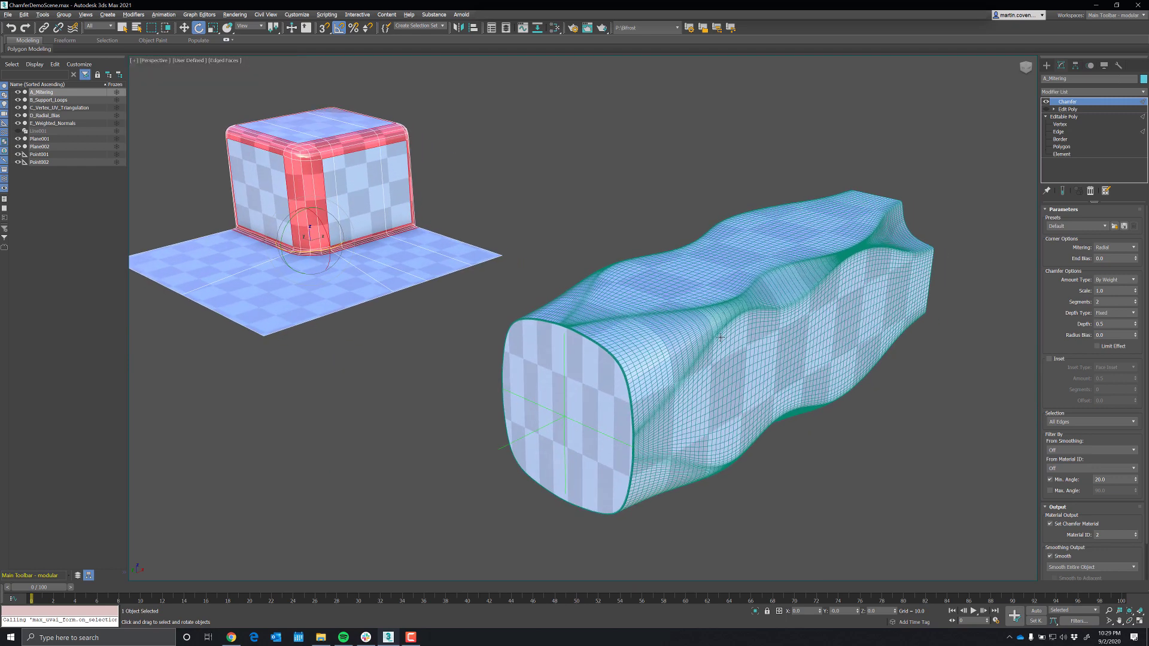
{"action": "left_click", "coordinate": [720, 337]}
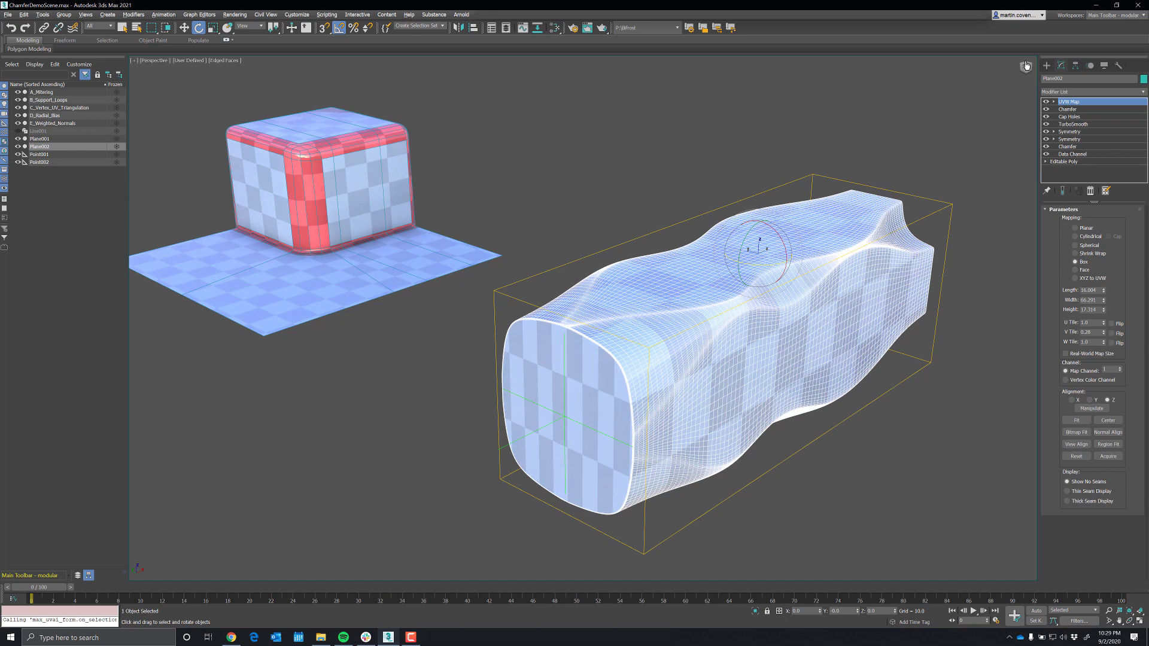
Try the Fixed depth type with varying depths on Plane002's lower Chamfer, and restore the depth type to By Weight.
{"action": "left_click", "coordinate": [1071, 147]}
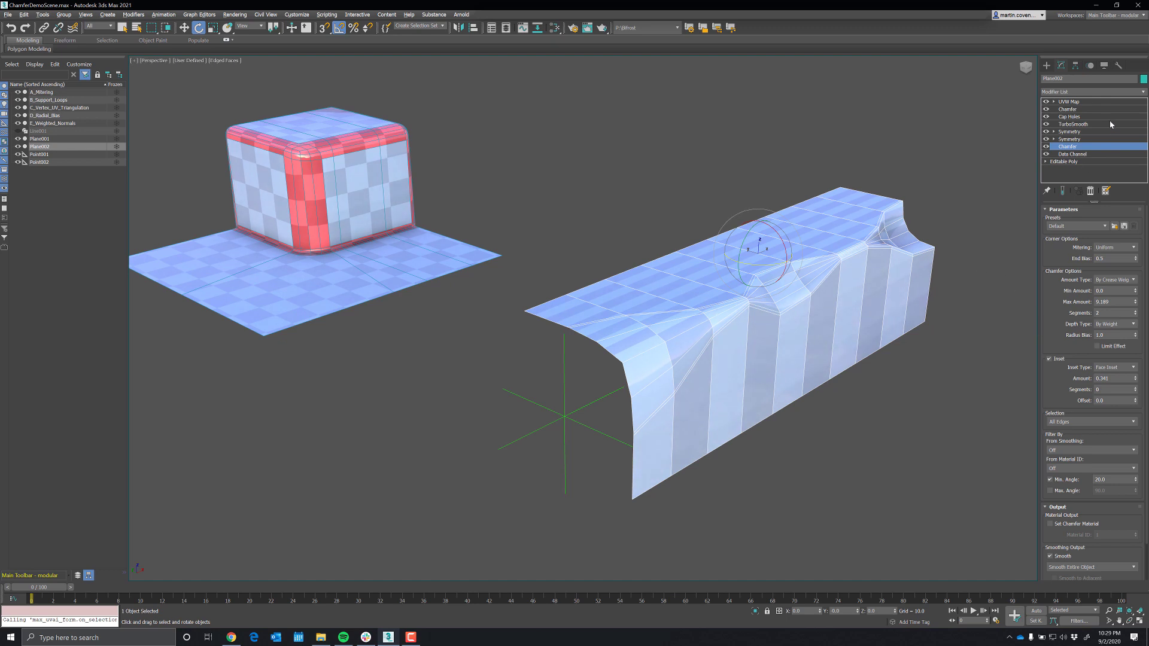
{"action": "left_click", "coordinate": [1131, 324]}
{"action": "left_click", "coordinate": [1122, 334]}
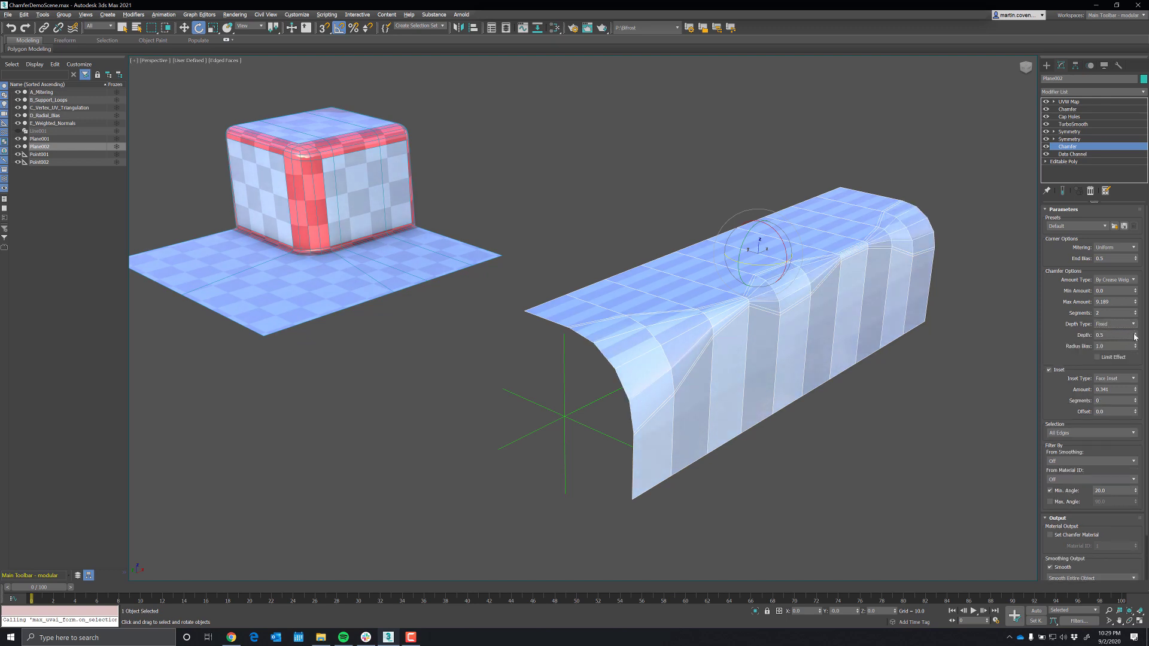
{"action": "left_click_drag", "start_coordinate": [1135, 334], "coordinate": [1120, 382]}
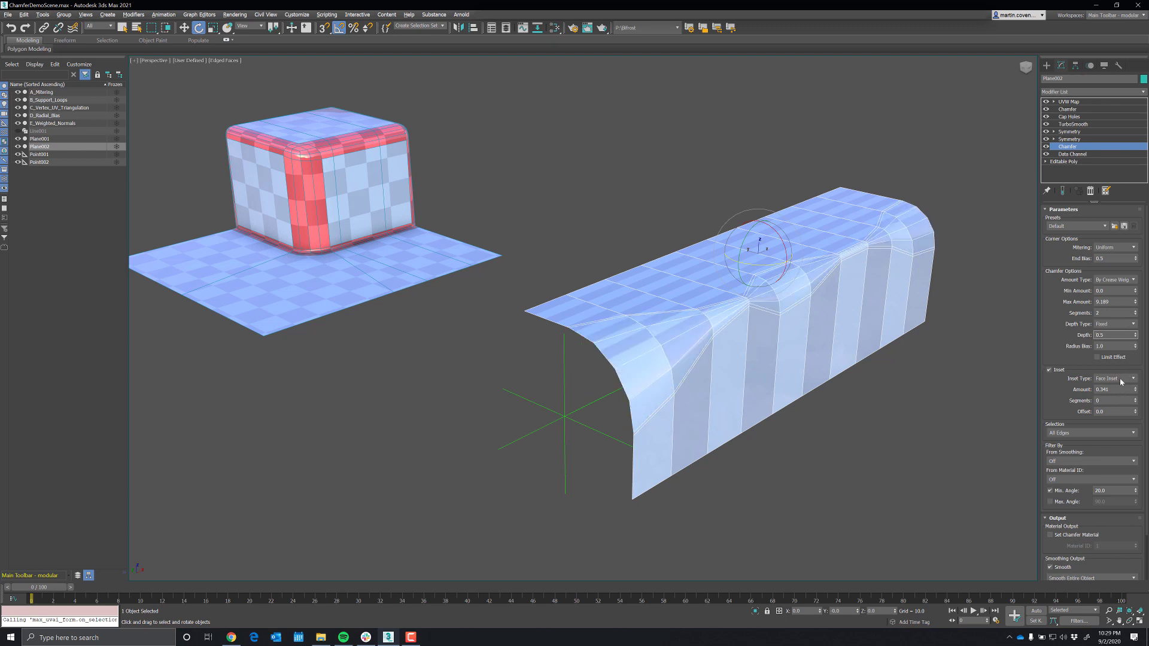
{"action": "left_click", "coordinate": [1135, 325]}
{"action": "left_click", "coordinate": [1128, 341]}
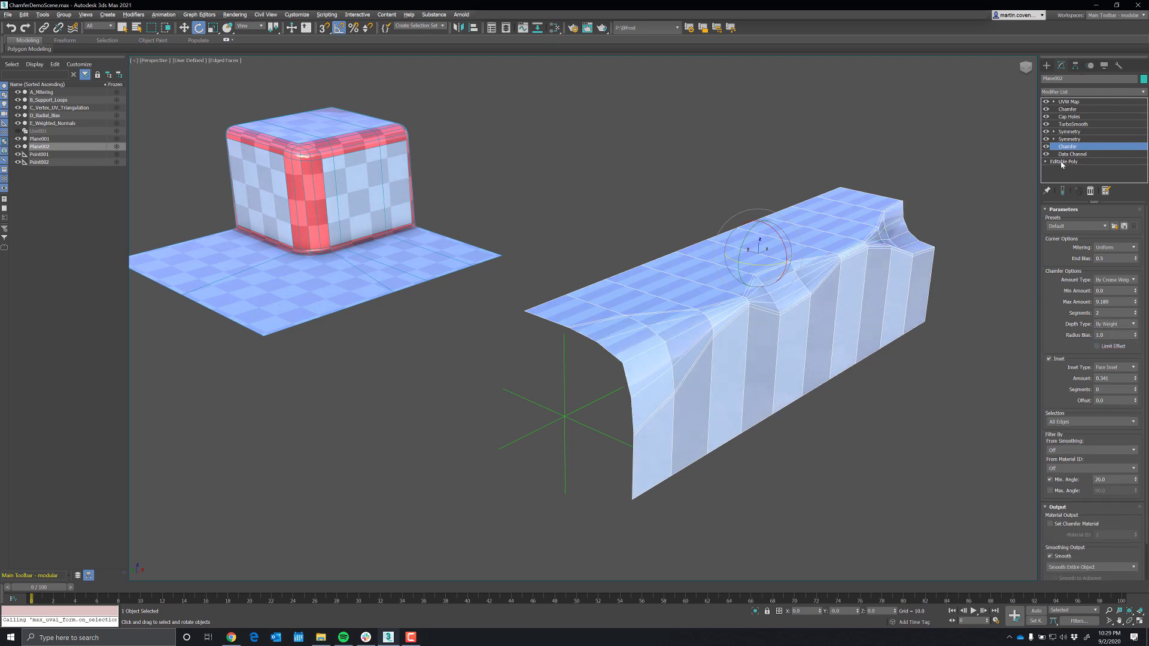
Examine Plane002's base Editable Poly, the Data Channel's Node Influence, Convert To SubObject Type and Edge Output operators, and the lower Chamfer.
{"action": "left_click", "coordinate": [1063, 162]}
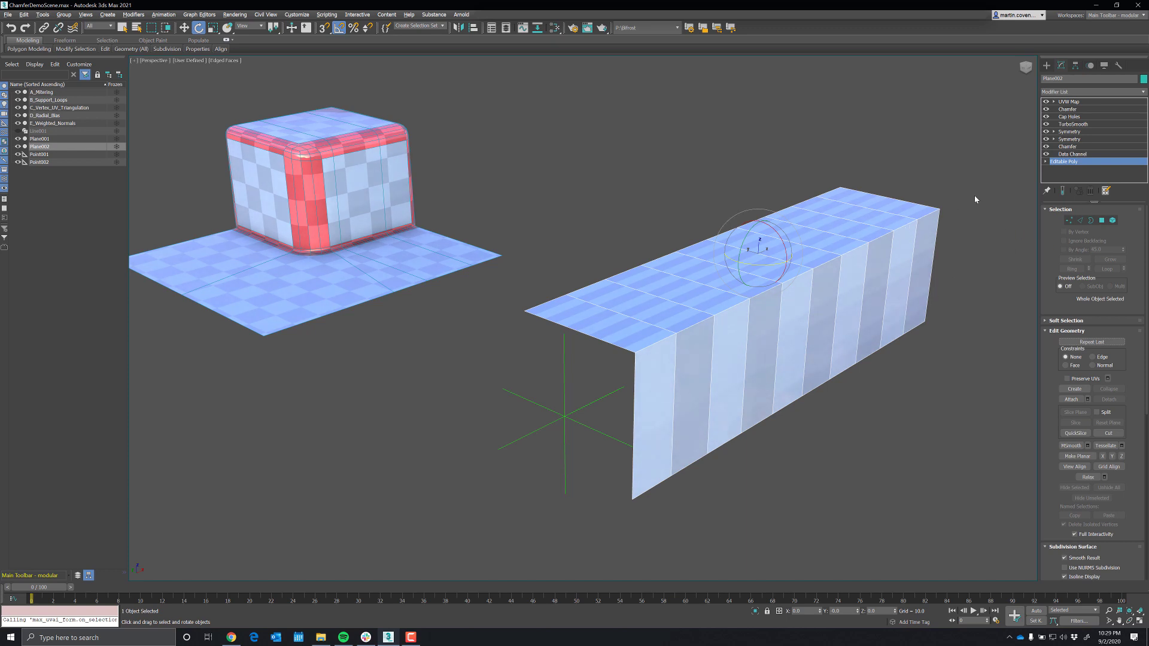
{"action": "left_click", "coordinate": [1073, 155]}
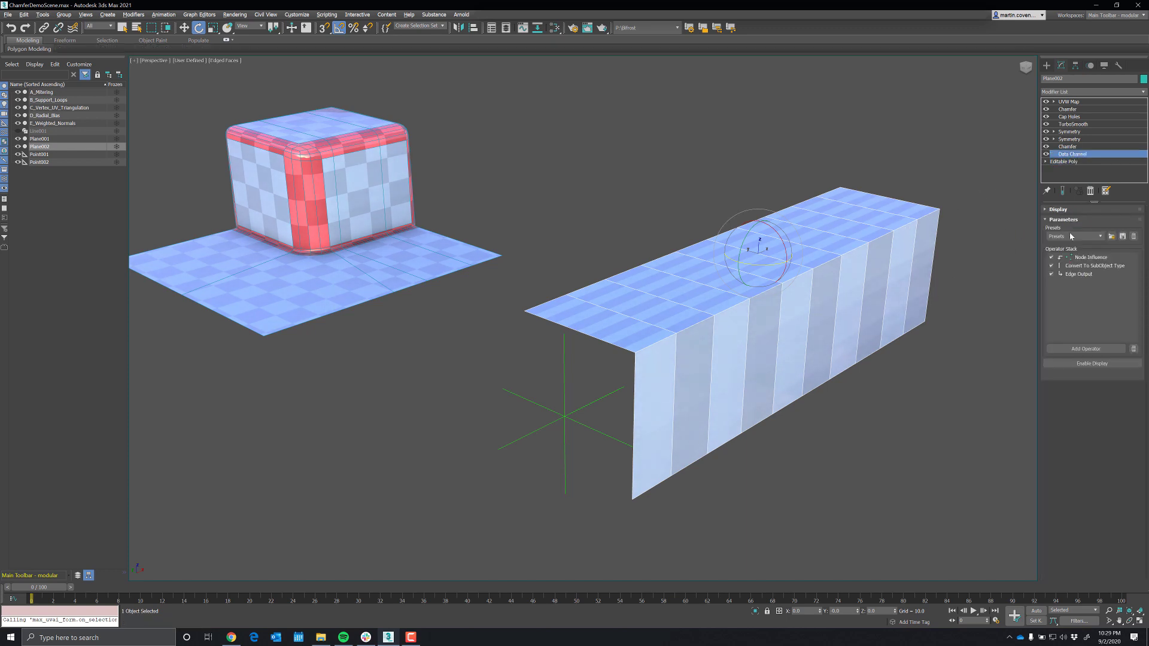
{"action": "left_click", "coordinate": [1087, 258]}
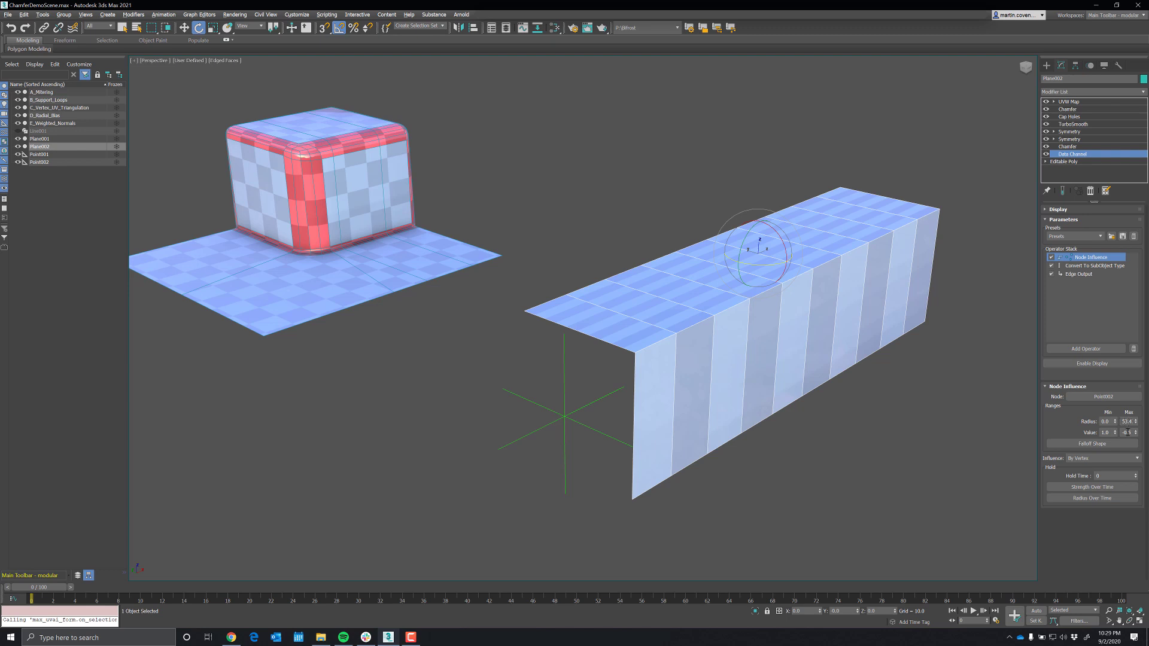
{"action": "left_click", "coordinate": [1083, 269]}
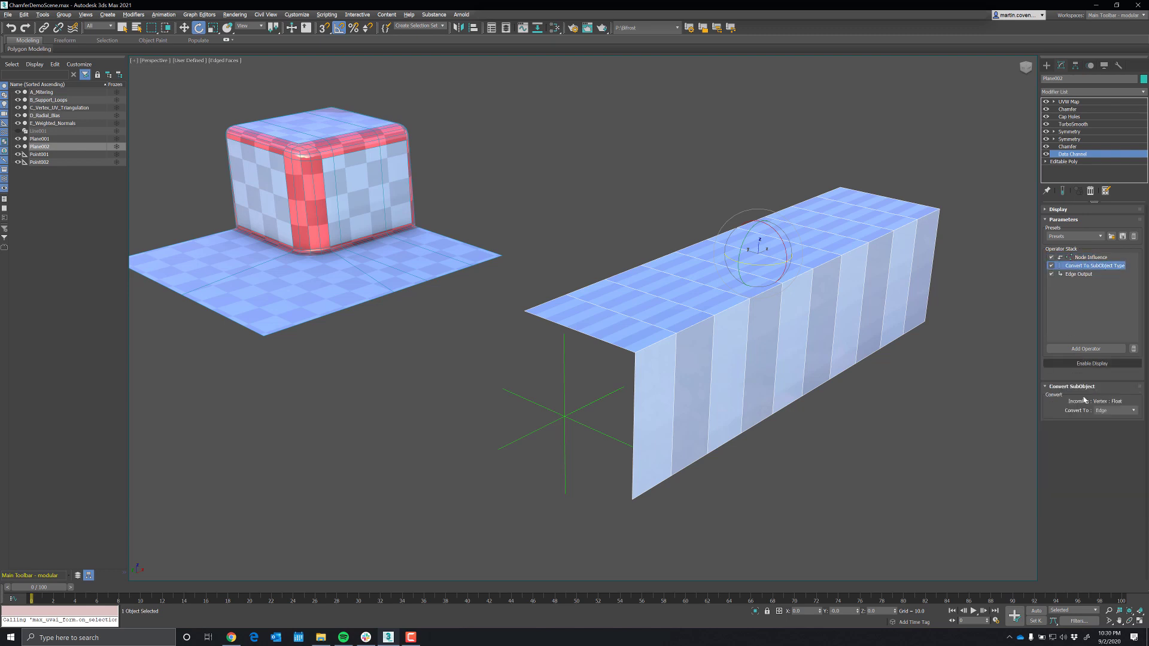
{"action": "left_click", "coordinate": [1072, 275]}
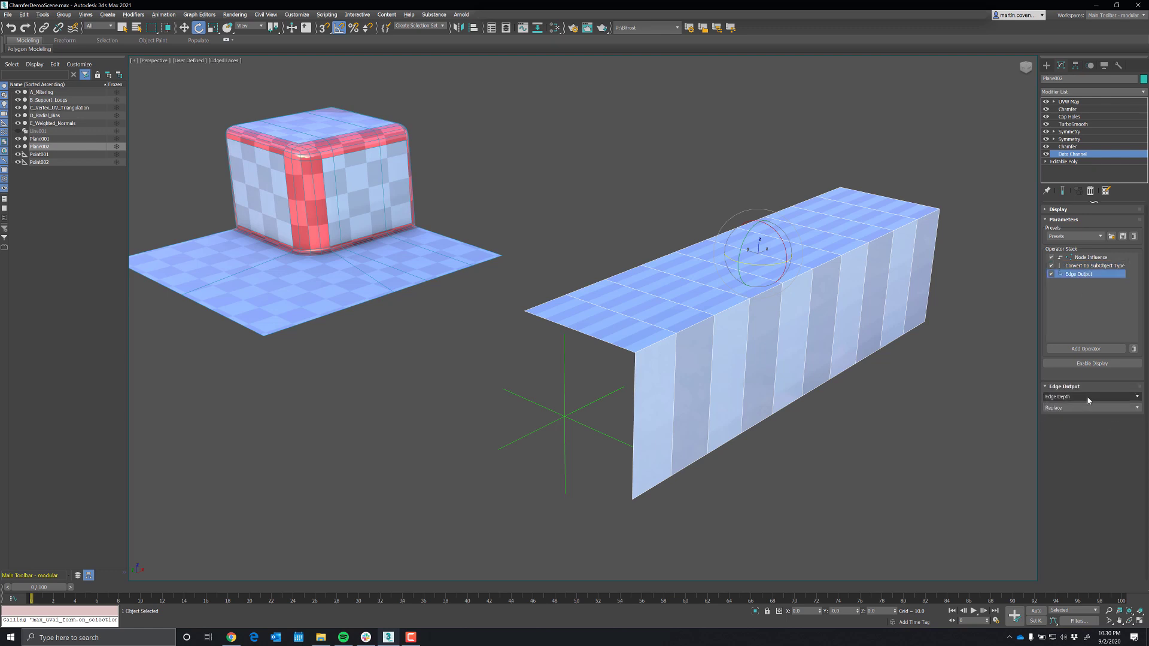
{"action": "left_click", "coordinate": [1066, 148]}
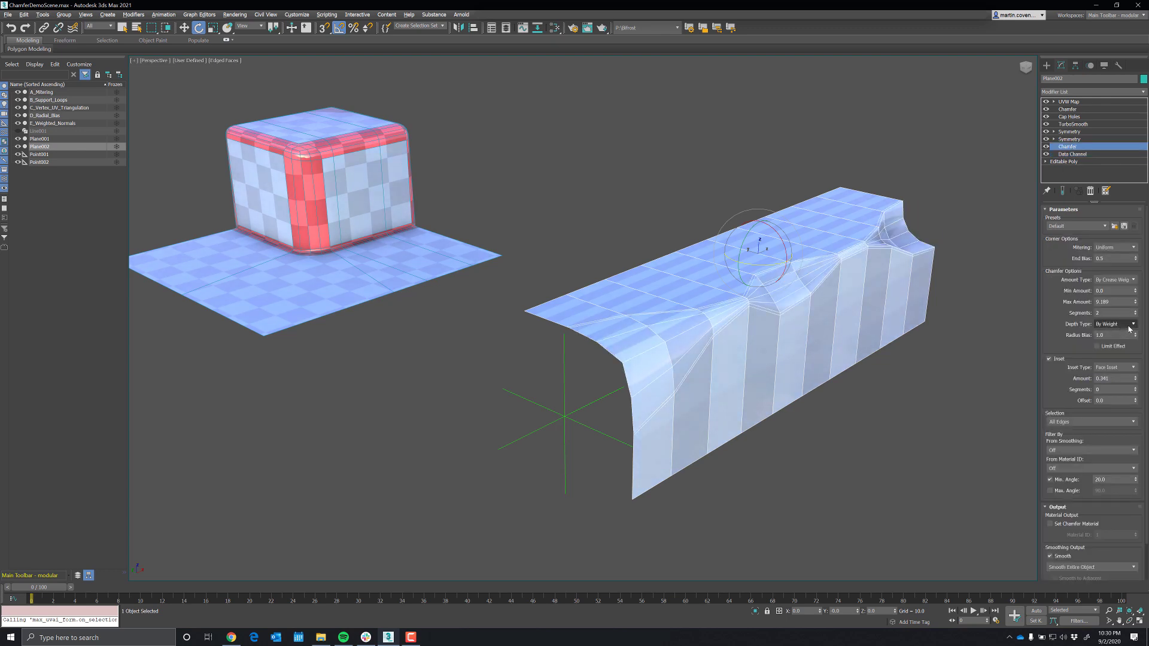
Try moving the Point002 helper at the front end of the wavy mesh.
{"action": "left_click", "coordinate": [566, 416]}
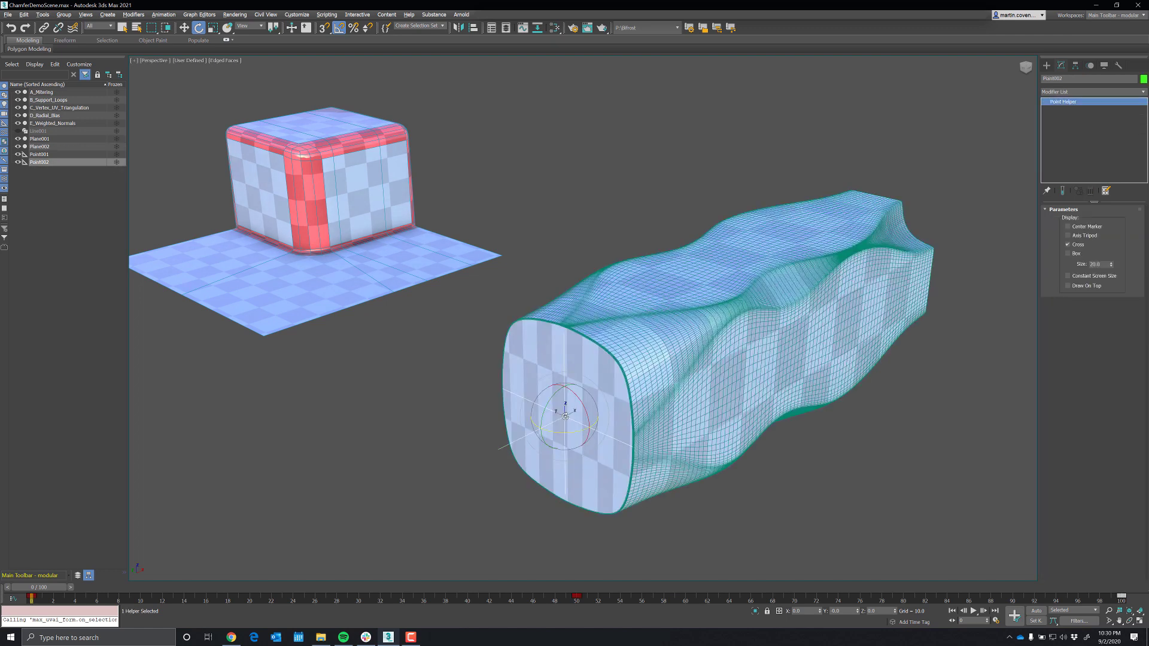
{"action": "key", "text": "w"}
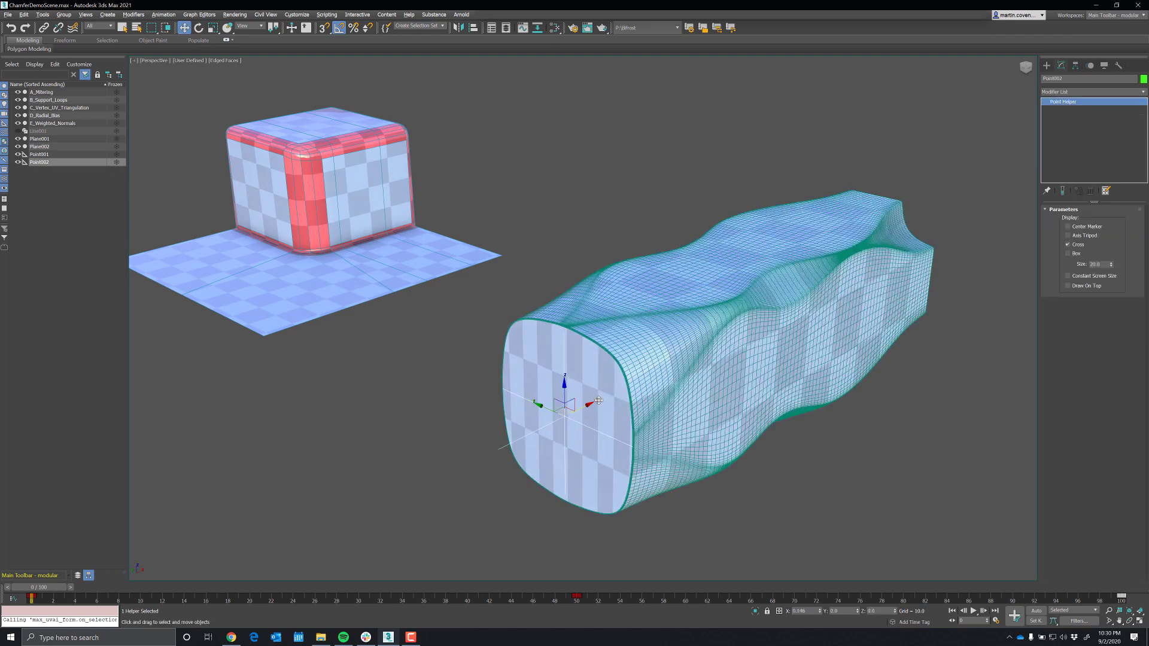
{"action": "mouse_move", "coordinate": [598, 400]}
{"action": "left_mouse_down"}
{"action": "mouse_move", "coordinate": [727, 333]}
{"action": "mouse_move", "coordinate": [838, 308]}
{"action": "mouse_move", "coordinate": [826, 264]}
{"action": "mouse_move", "coordinate": [971, 249]}
{"action": "mouse_move", "coordinate": [957, 218]}
{"action": "mouse_move", "coordinate": [824, 309]}
{"action": "mouse_move", "coordinate": [790, 281]}
{"action": "mouse_move", "coordinate": [553, 413]}
{"action": "mouse_move", "coordinate": [591, 393]}
{"action": "left_mouse_up"}
{"action": "right_click", "coordinate": [592, 393]}
Examine the Weight, Crease and Depth edge properties in Plane002's Editable Poly and return to its UVW Map modifier.
{"action": "left_click", "coordinate": [764, 285]}
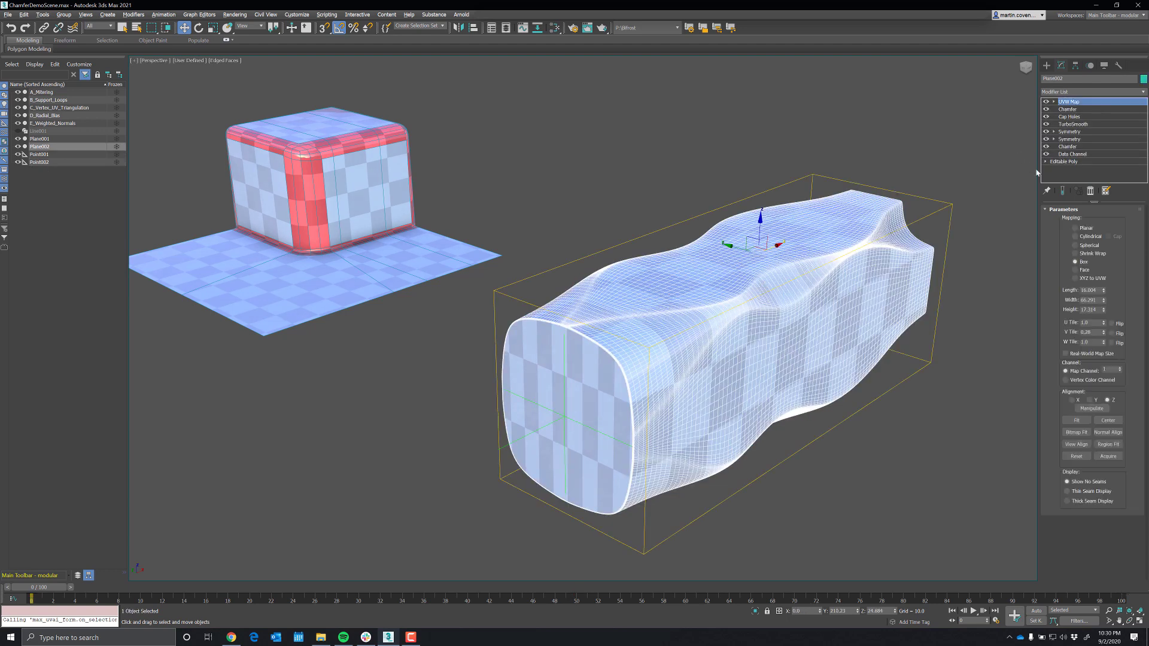
{"action": "left_click", "coordinate": [1071, 162]}
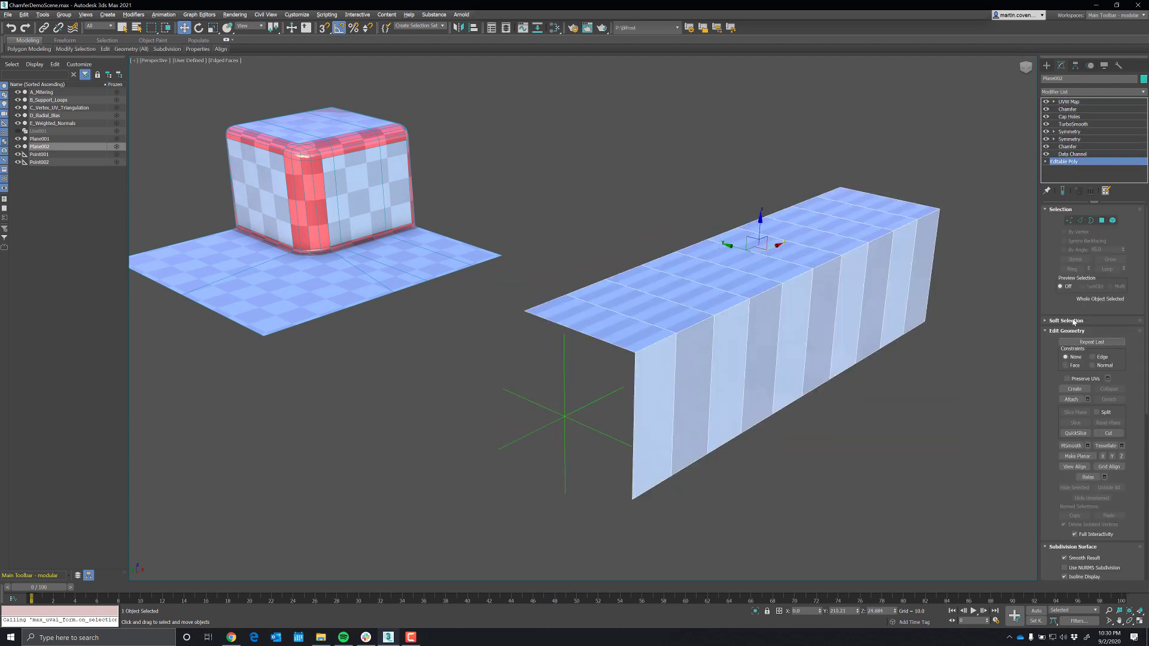
{"action": "left_click", "coordinate": [1081, 221]}
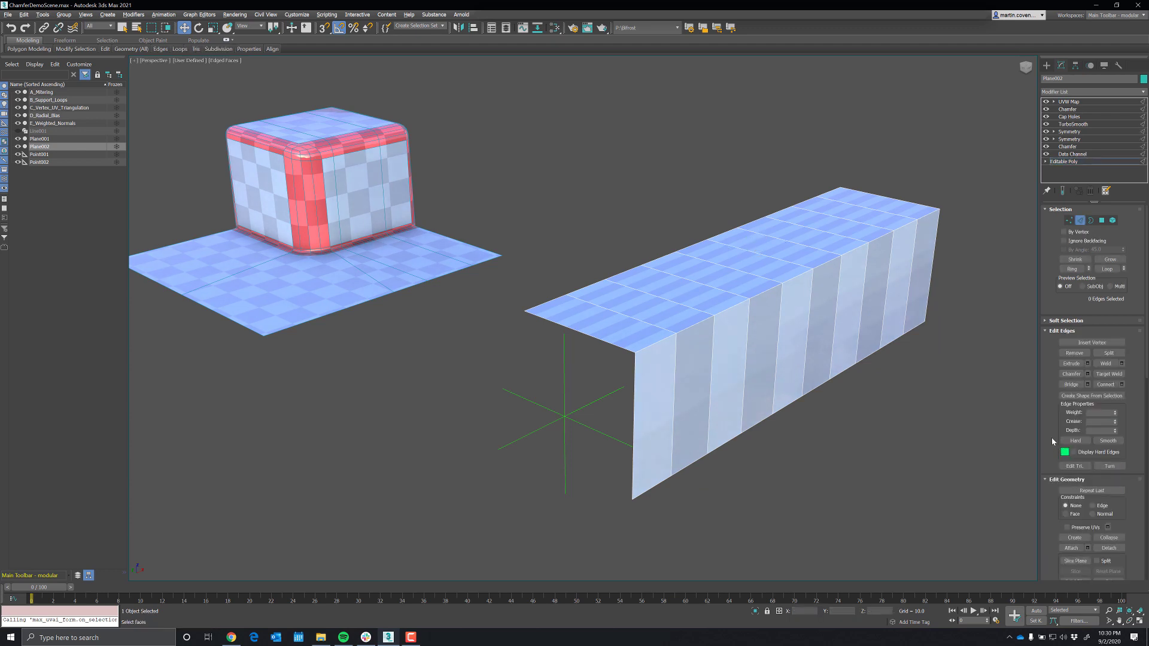
{"action": "left_click_drag", "start_coordinate": [1050, 437], "coordinate": [1076, 380]}
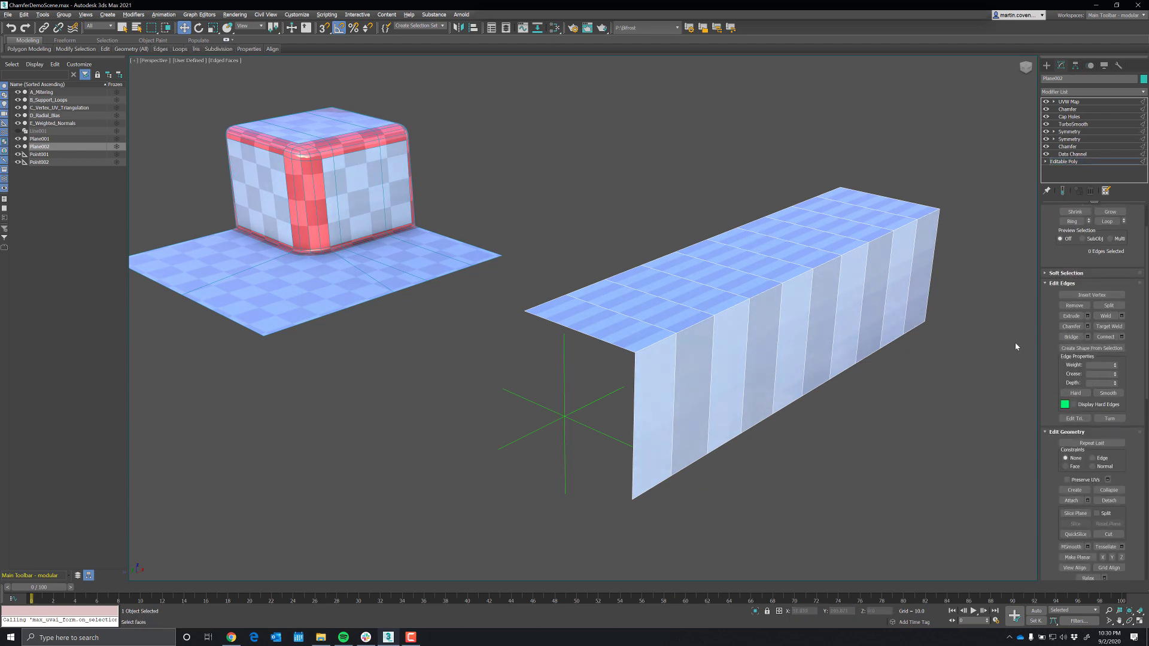
{"action": "left_click", "coordinate": [1077, 103]}
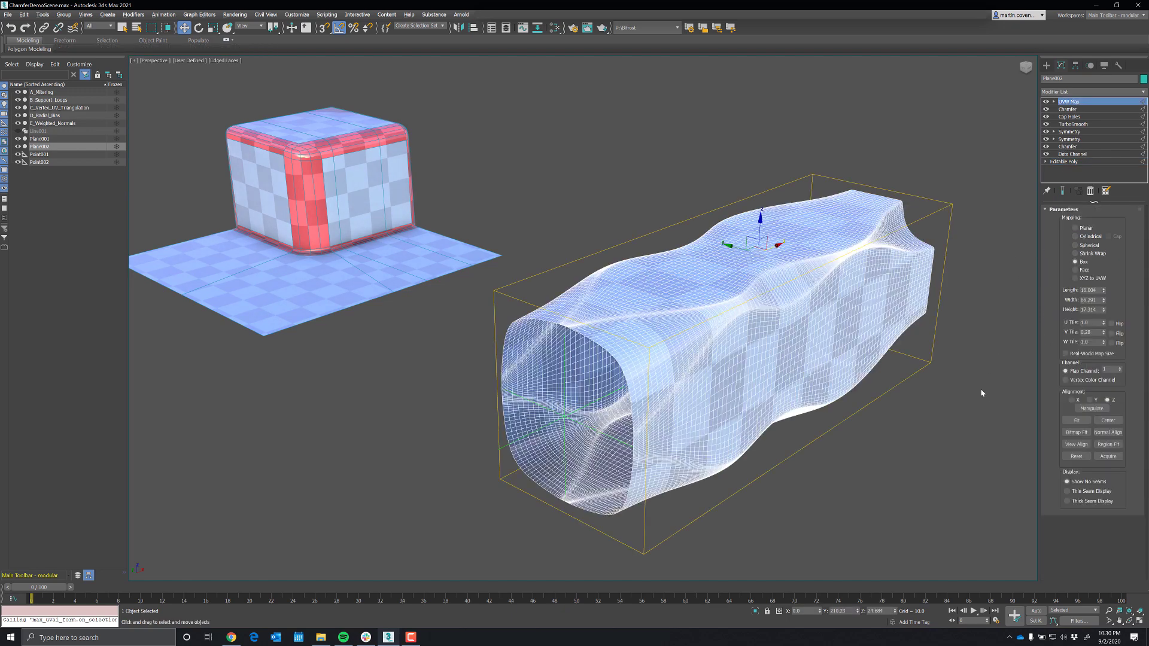
Try moving the Point001 helper at the inner corner of the L-shaped block to test the Uniform mitering.
{"action": "middle_click_drag", "start_coordinate": [981, 393], "coordinate": [527, 253], "text": "alt"}
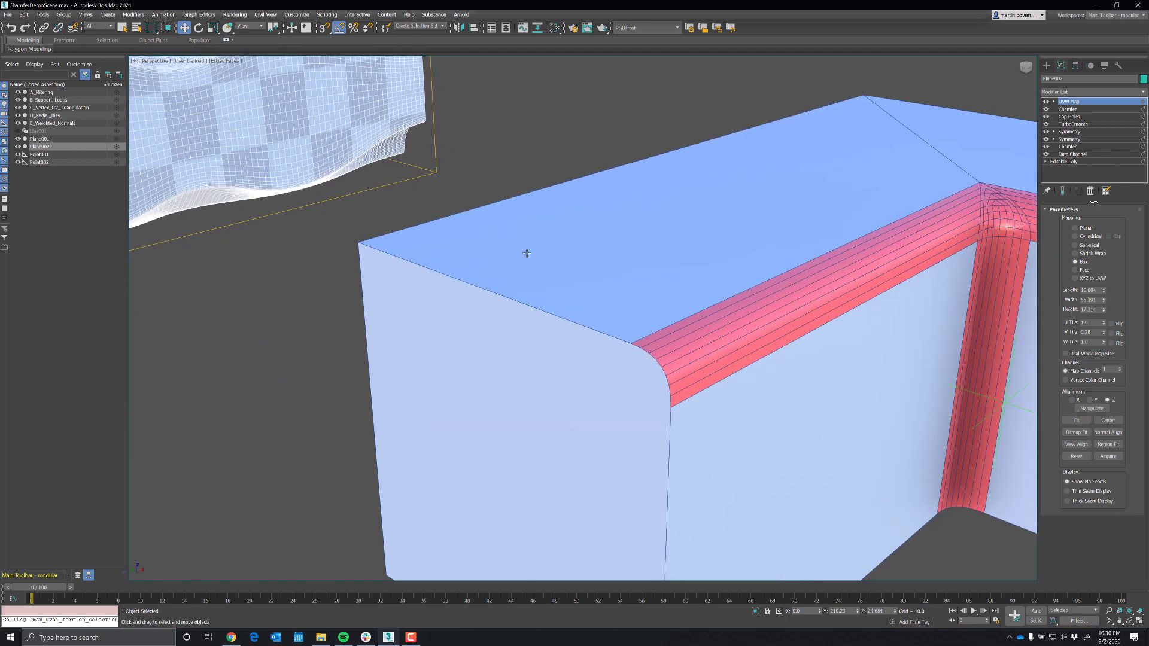
{"action": "middle_click_drag", "start_coordinate": [806, 322], "coordinate": [688, 310], "text": "alt"}
{"action": "scroll", "coordinate": [739, 250], "scroll_direction": "down", "scroll_amount": 5}
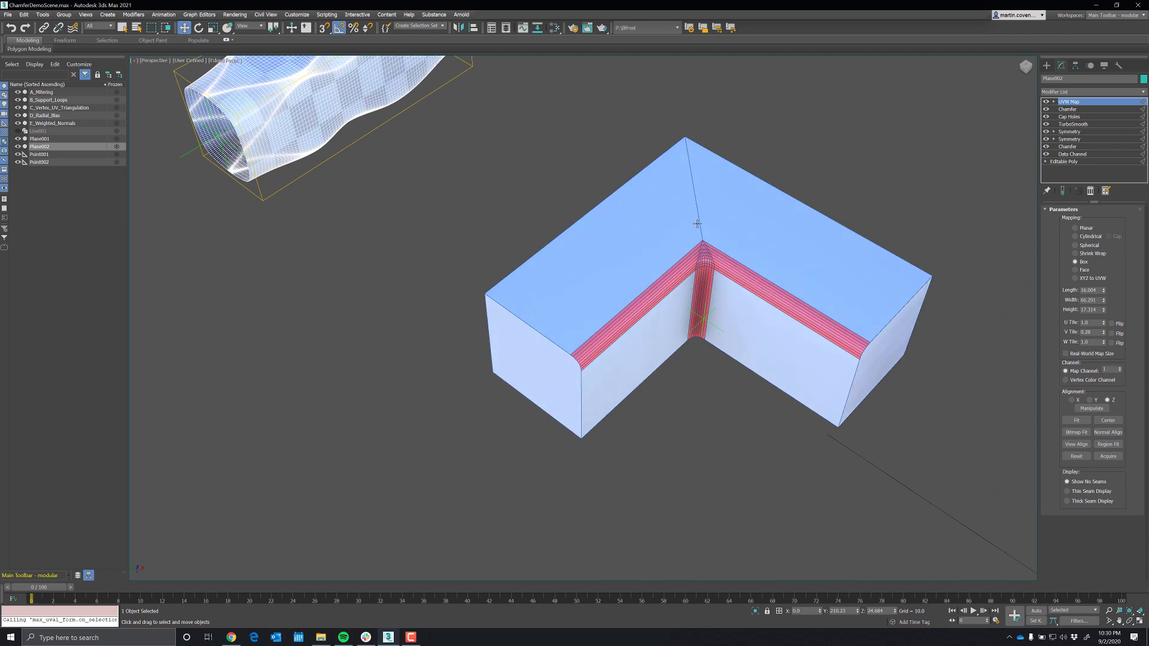
{"action": "left_click", "coordinate": [709, 321]}
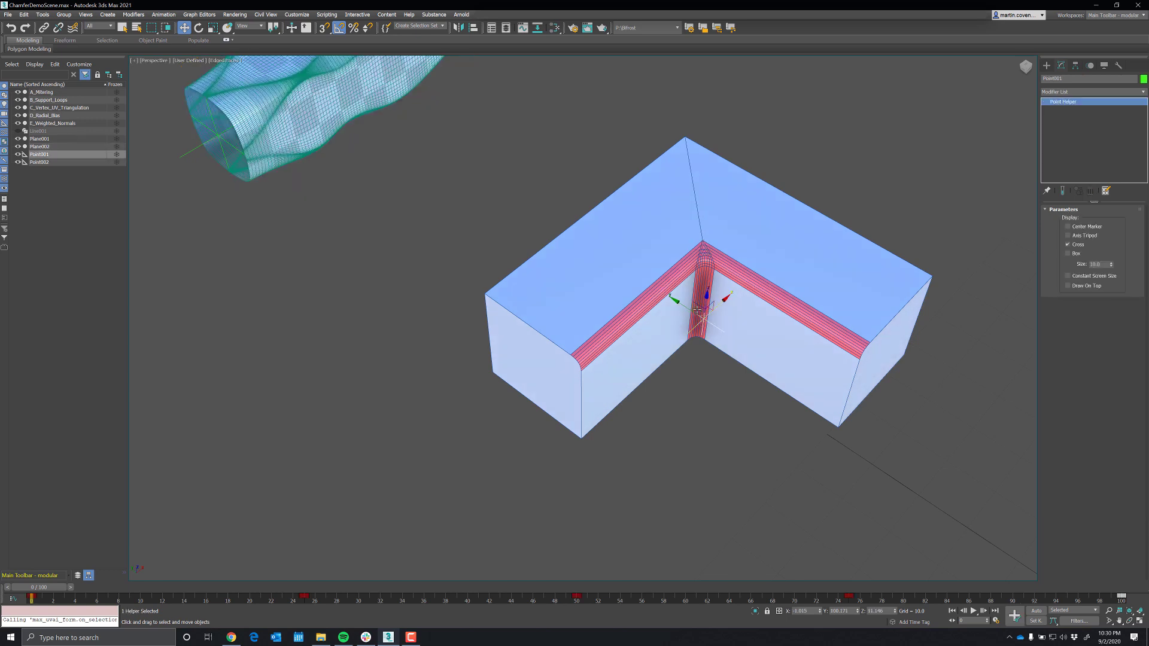
{"action": "mouse_move", "coordinate": [697, 309]}
{"action": "left_mouse_down"}
{"action": "mouse_move", "coordinate": [715, 305]}
{"action": "mouse_move", "coordinate": [628, 309]}
{"action": "mouse_move", "coordinate": [721, 256]}
{"action": "mouse_move", "coordinate": [789, 318]}
{"action": "mouse_move", "coordinate": [784, 400]}
{"action": "mouse_move", "coordinate": [753, 482]}
{"action": "mouse_move", "coordinate": [675, 456]}
{"action": "mouse_move", "coordinate": [721, 317]}
{"action": "mouse_move", "coordinate": [716, 297]}
{"action": "left_mouse_up"}
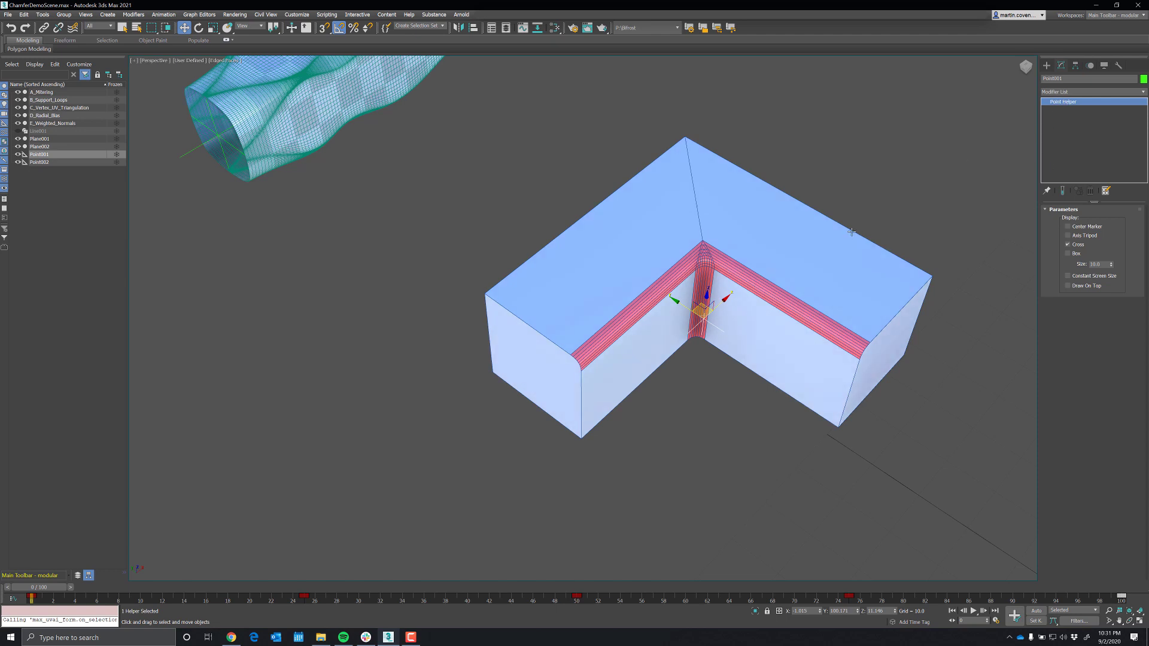
Set the B_Support_Loops Chamfer's mitering to Radial and try moving the Point001 helper at the inner corner.
{"action": "key", "text": "Page_Up"}
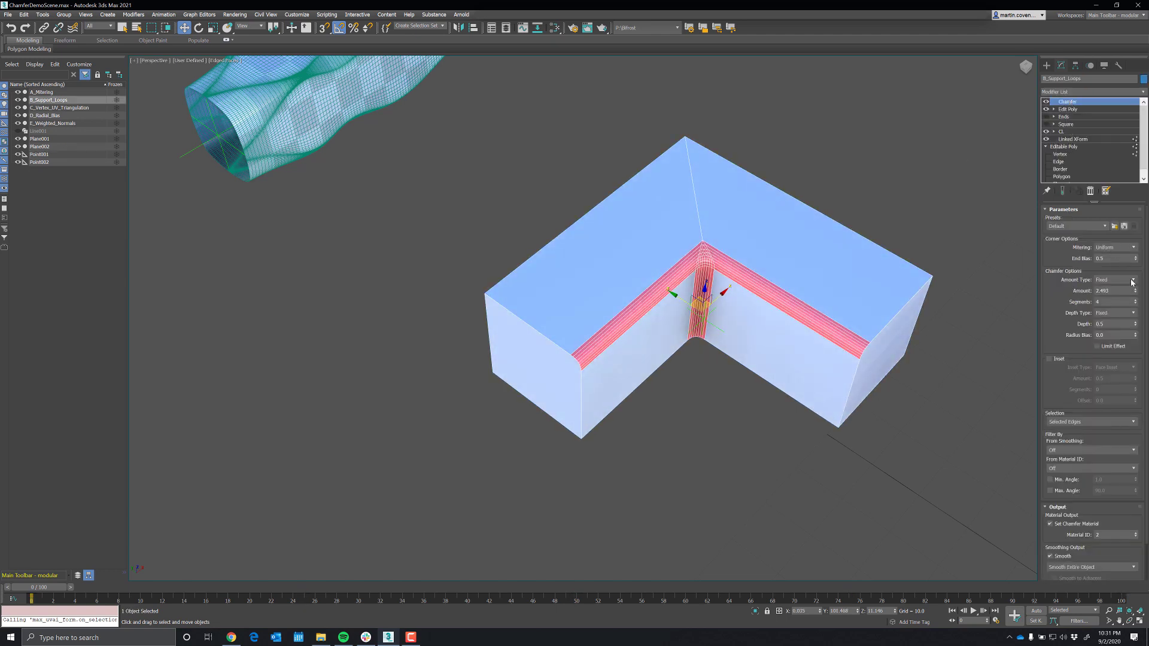
{"action": "left_click", "coordinate": [1132, 247]}
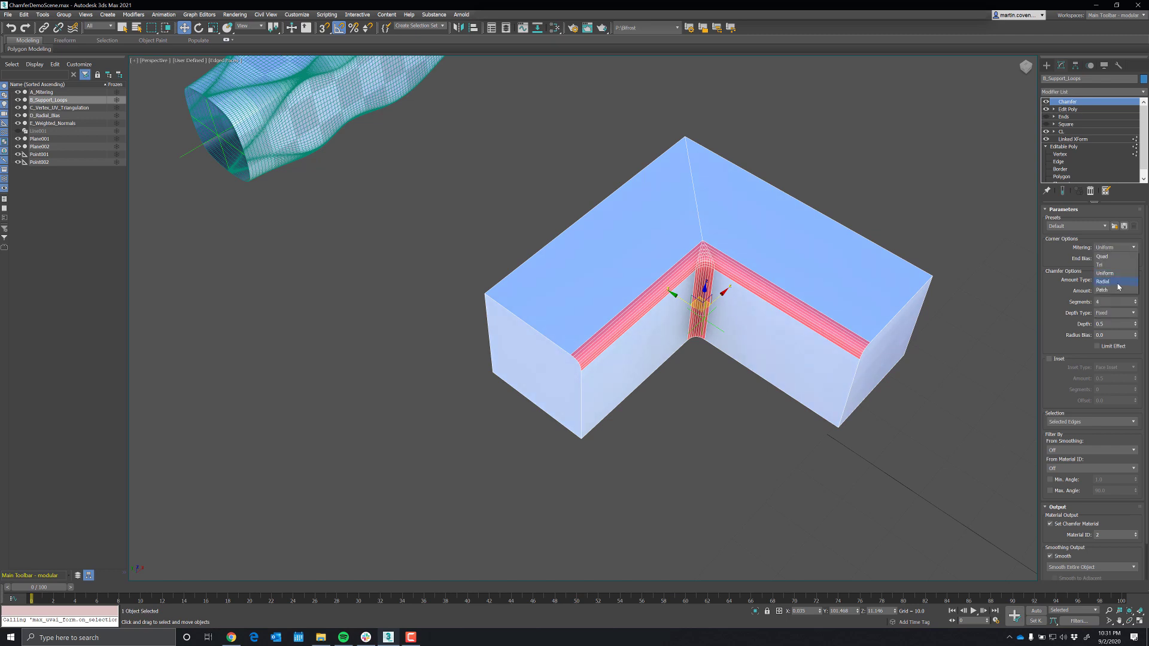
{"action": "left_click", "coordinate": [1104, 281]}
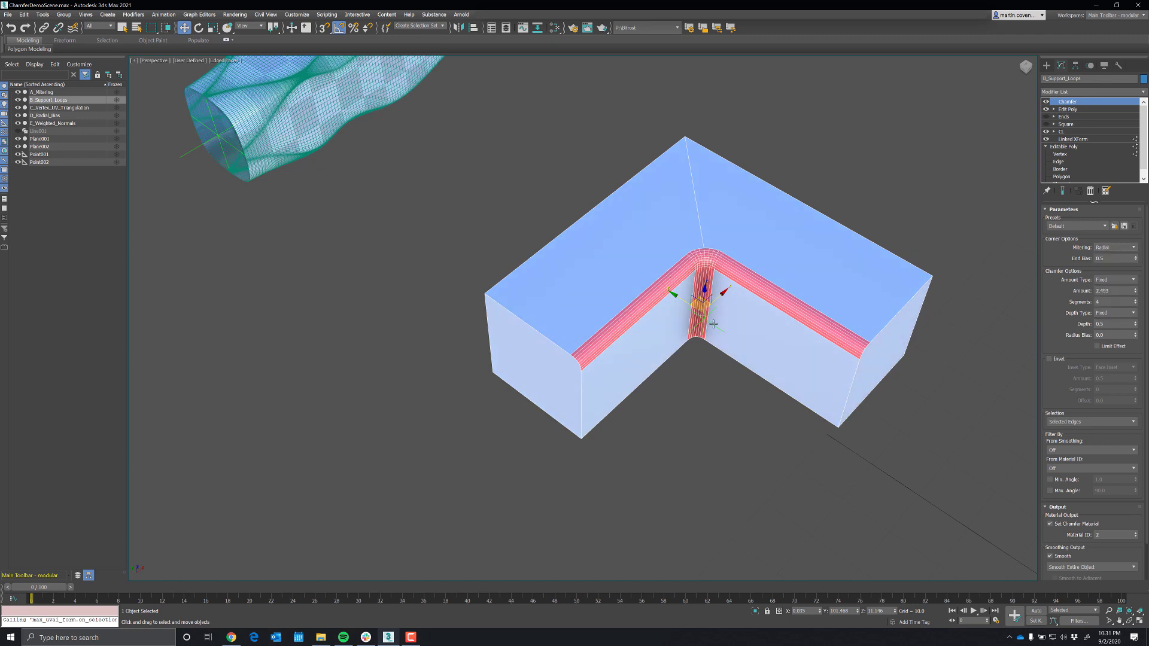
{"action": "left_click", "coordinate": [709, 269]}
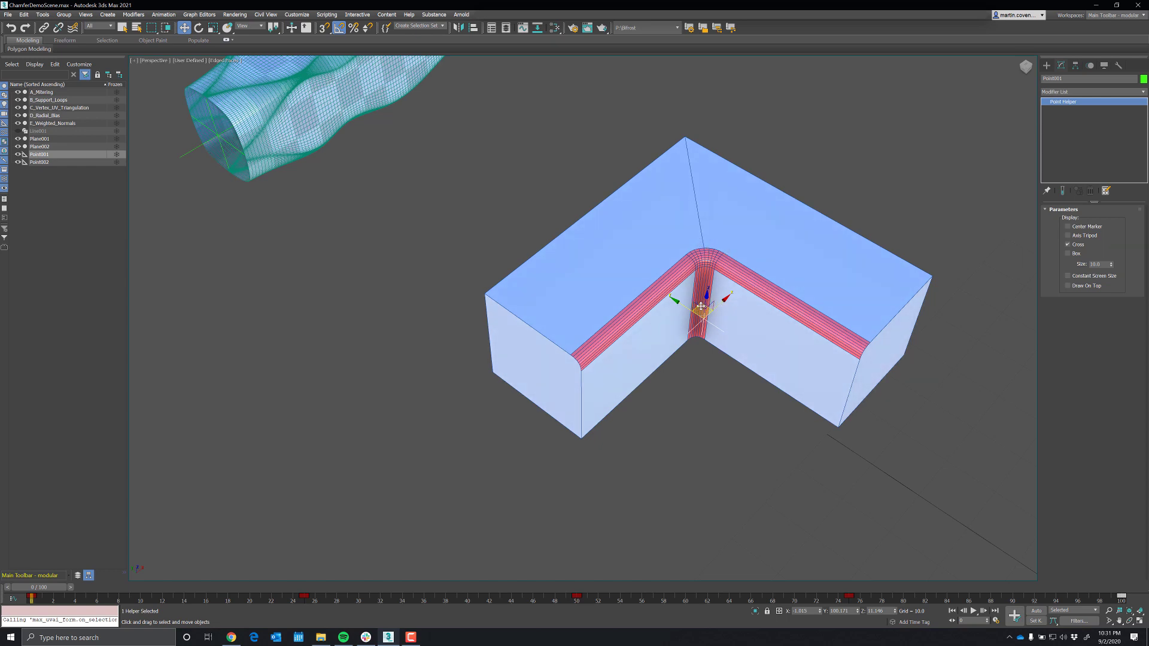
{"action": "left_click_drag", "start_coordinate": [699, 307], "coordinate": [722, 281]}
{"action": "left_click", "coordinate": [798, 213]}
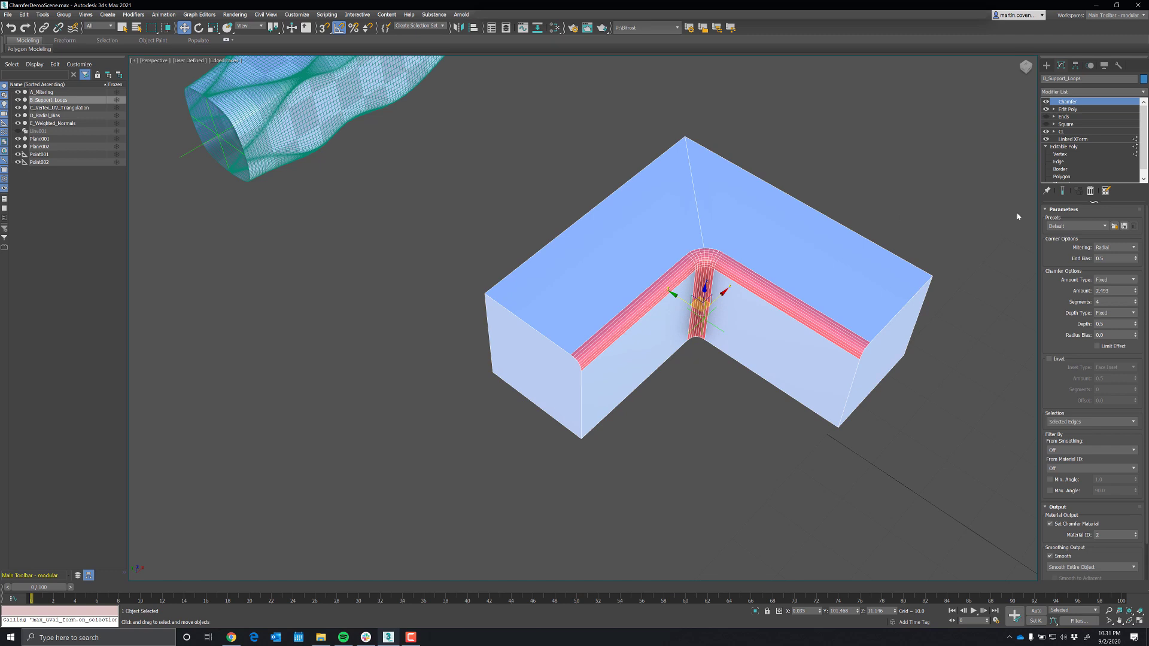
Set the B_Support_Loops Chamfer's mitering to Patch and try moving the inner-corner helper.
{"action": "left_click", "coordinate": [1133, 248]}
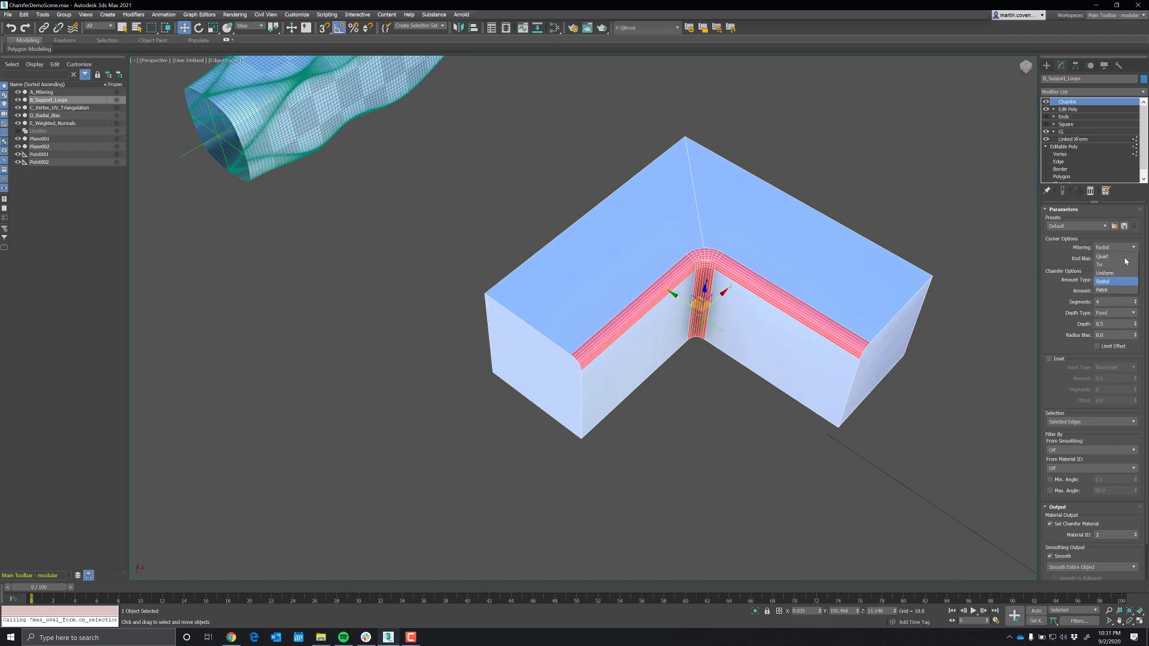
{"action": "left_click", "coordinate": [1116, 290]}
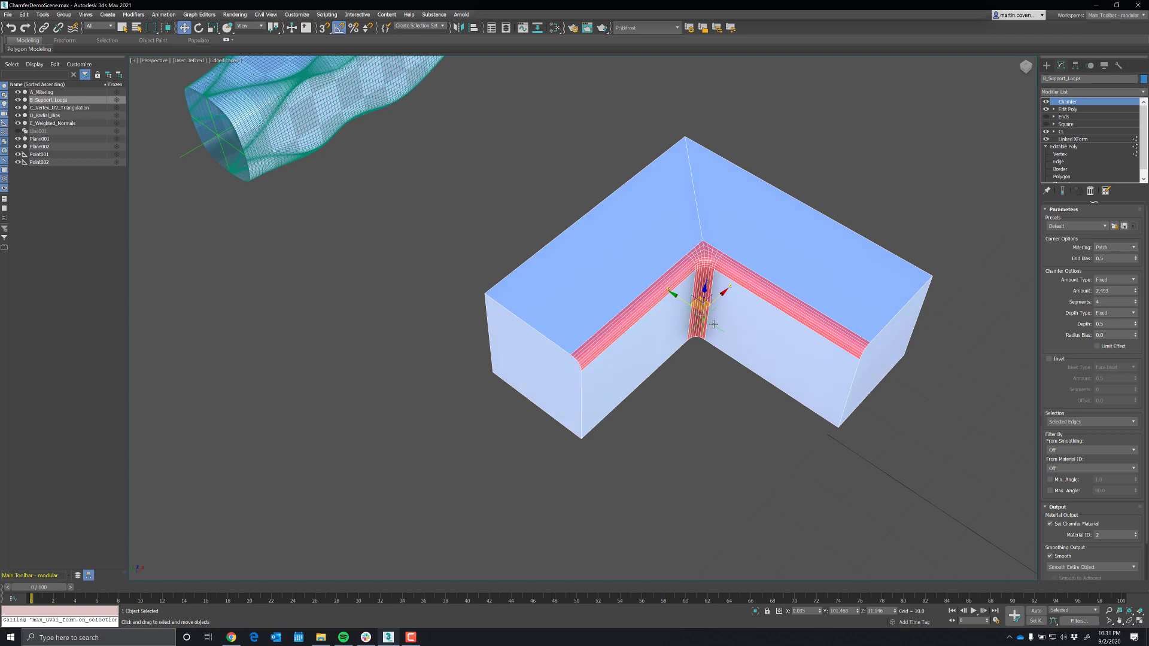
{"action": "left_click", "coordinate": [705, 303]}
{"action": "left_click_drag", "start_coordinate": [705, 303], "coordinate": [818, 271]}
{"action": "left_click", "coordinate": [850, 302]}
Enable the Square and Ends modifiers on the L-shaped block and shift the Point001 helper slightly deeper into its inner corner.
{"action": "left_click", "coordinate": [1045, 124]}
{"action": "left_click", "coordinate": [1046, 117]}
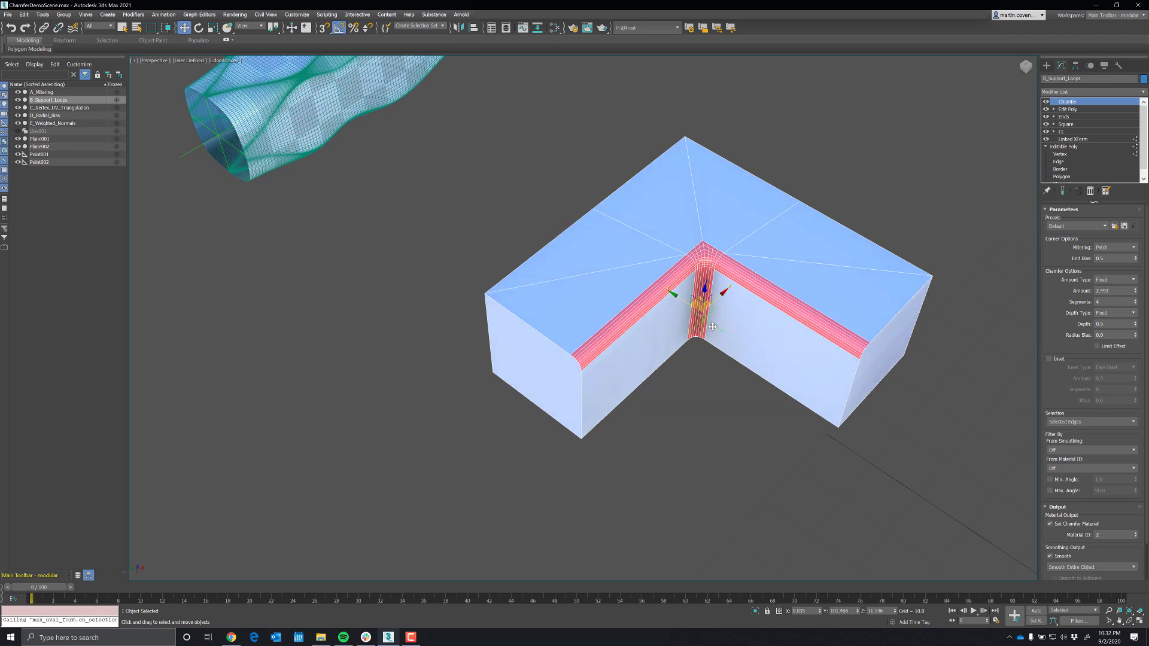
{"action": "left_click", "coordinate": [706, 308]}
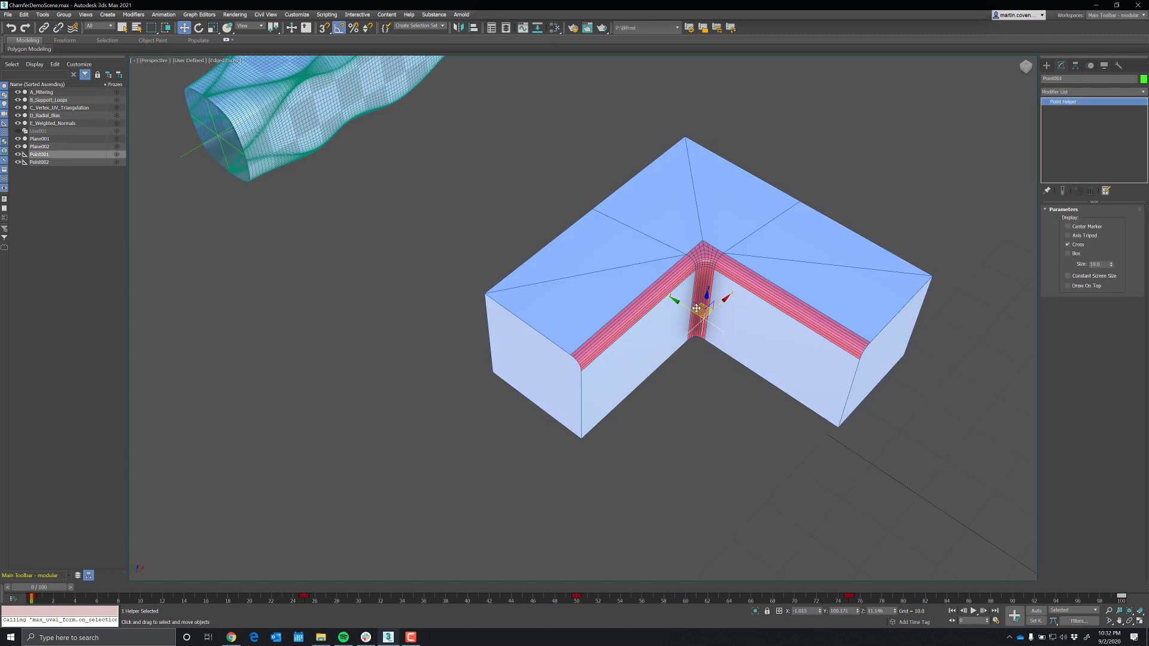
{"action": "mouse_move", "coordinate": [696, 308]}
{"action": "left_mouse_down"}
{"action": "mouse_move", "coordinate": [769, 290]}
{"action": "mouse_move", "coordinate": [820, 300]}
{"action": "mouse_move", "coordinate": [851, 325]}
{"action": "mouse_move", "coordinate": [766, 289]}
{"action": "mouse_move", "coordinate": [650, 302]}
{"action": "mouse_move", "coordinate": [626, 383]}
{"action": "mouse_move", "coordinate": [713, 449]}
{"action": "mouse_move", "coordinate": [767, 447]}
{"action": "mouse_move", "coordinate": [769, 380]}
{"action": "mouse_move", "coordinate": [704, 299]}
{"action": "left_mouse_up"}
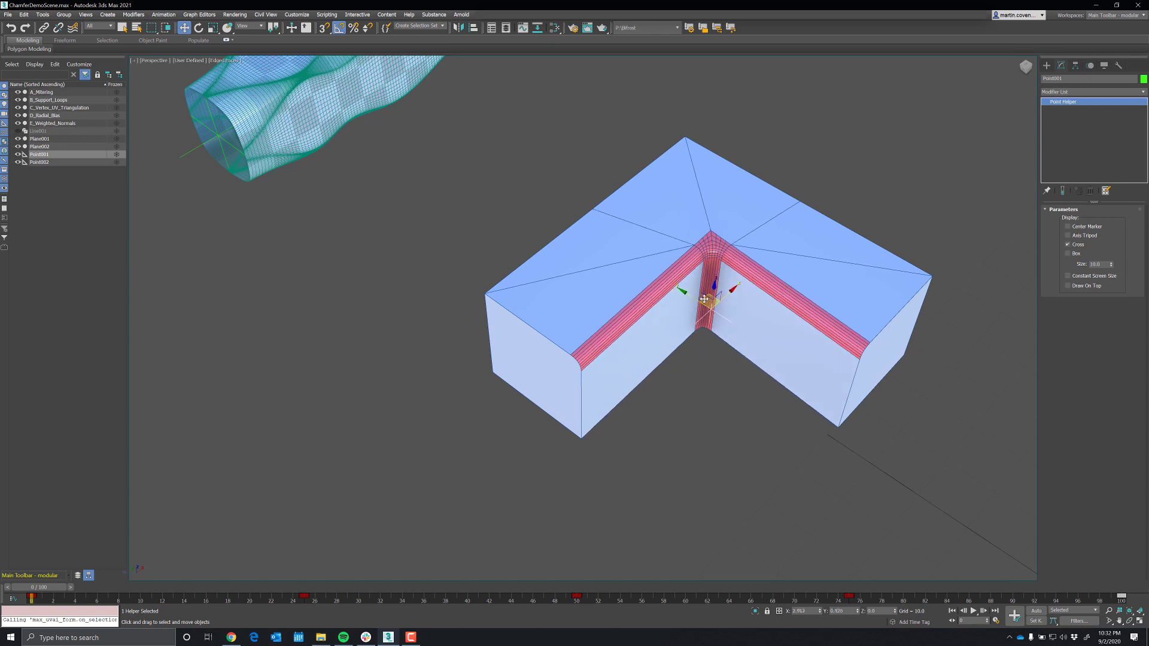
Set the L-shaped block's Chamfer mitering to Radial with the support edges enabled, and select the Point001 helper.
{"action": "left_click", "coordinate": [778, 323]}
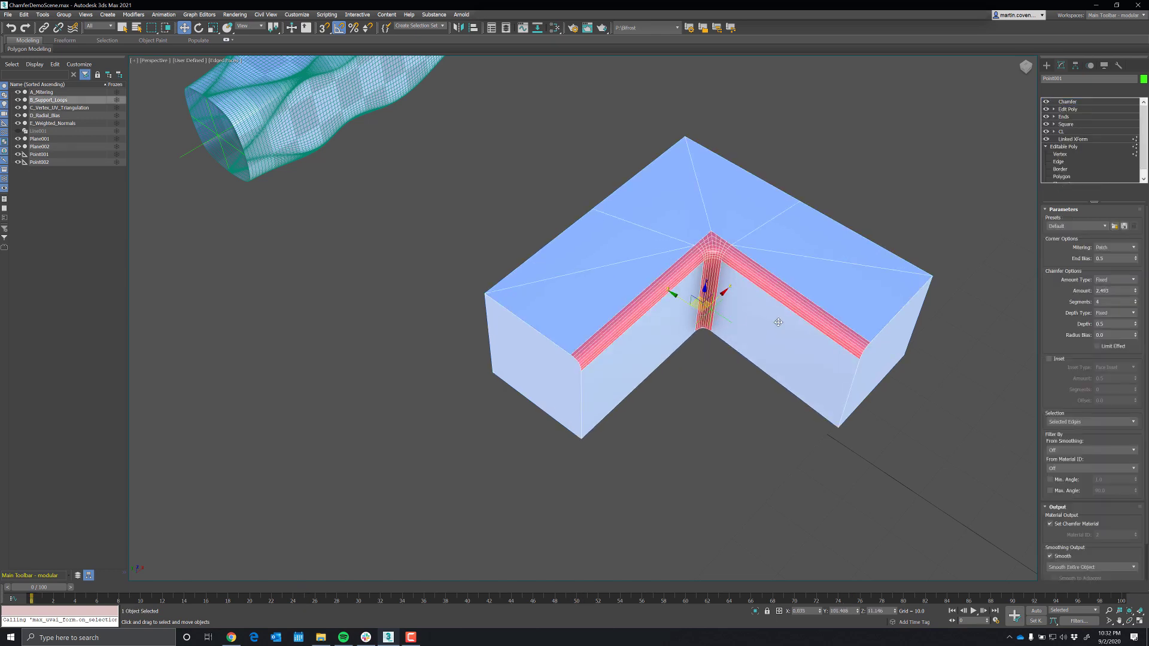
{"action": "left_click", "coordinate": [1114, 248]}
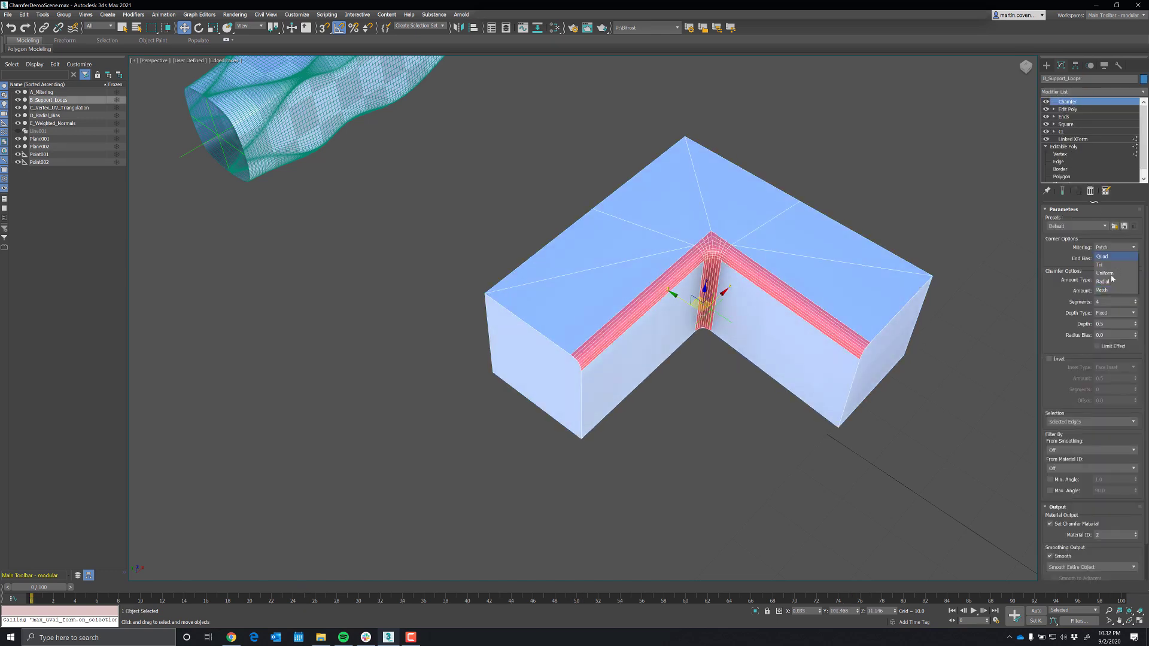
{"action": "left_click", "coordinate": [1020, 284]}
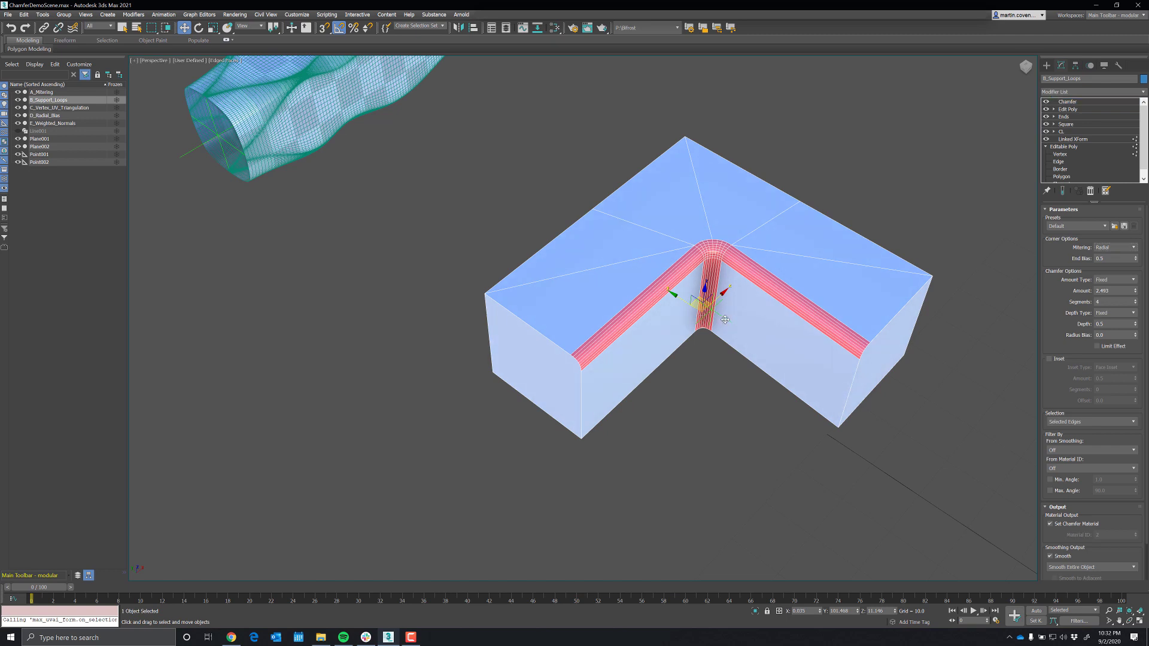
{"action": "left_click", "coordinate": [706, 302]}
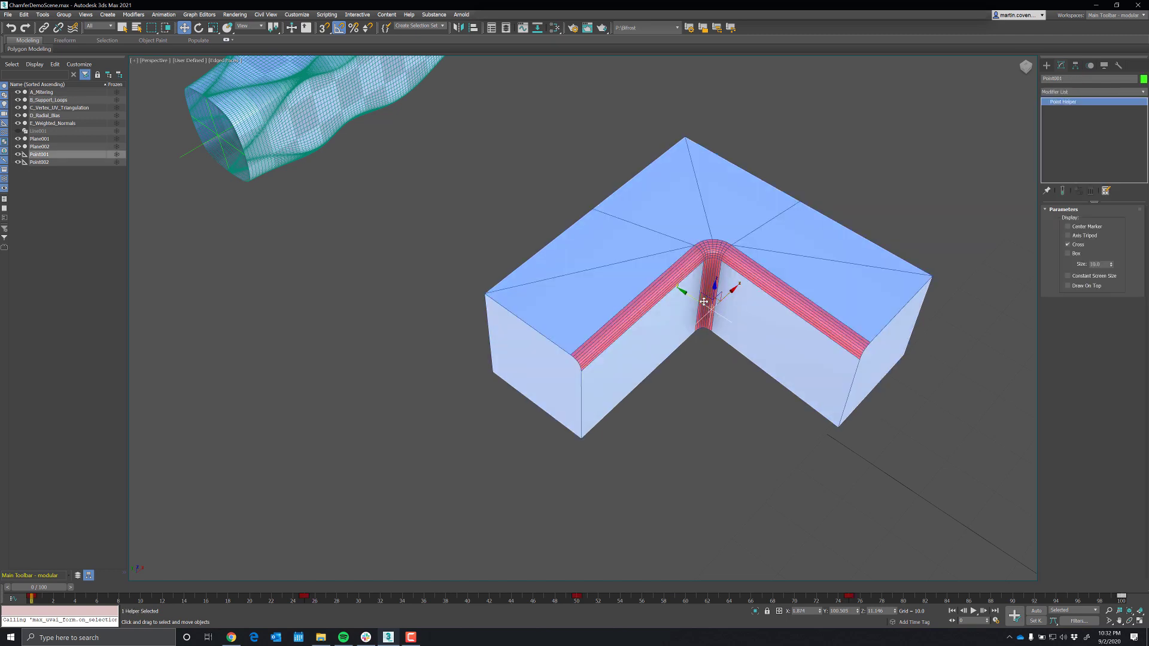
Shift the Point001 helper slightly within the L-shaped block's inner corner, and select the checkered cube C_Vertex_UV_Triangulation.
{"action": "left_click_drag", "start_coordinate": [718, 296], "coordinate": [696, 308]}
{"action": "middle_click_drag", "start_coordinate": [897, 410], "coordinate": [611, 236]}
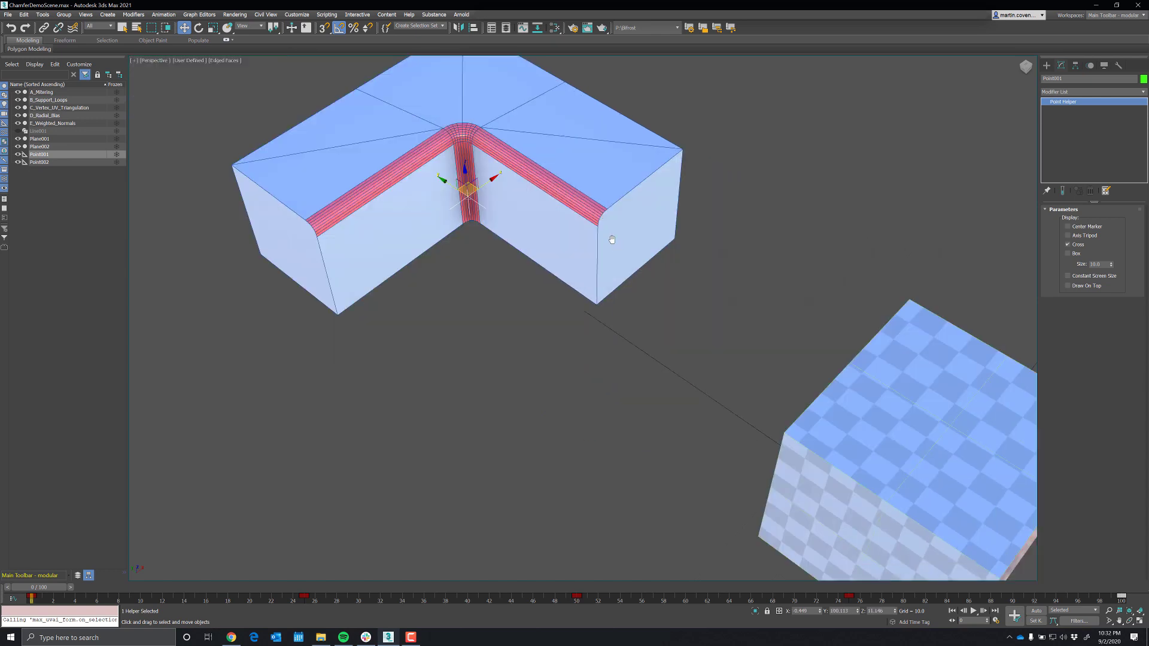
{"action": "scroll", "coordinate": [694, 282], "scroll_direction": "up", "scroll_amount": 5}
{"action": "left_click", "coordinate": [696, 312]}
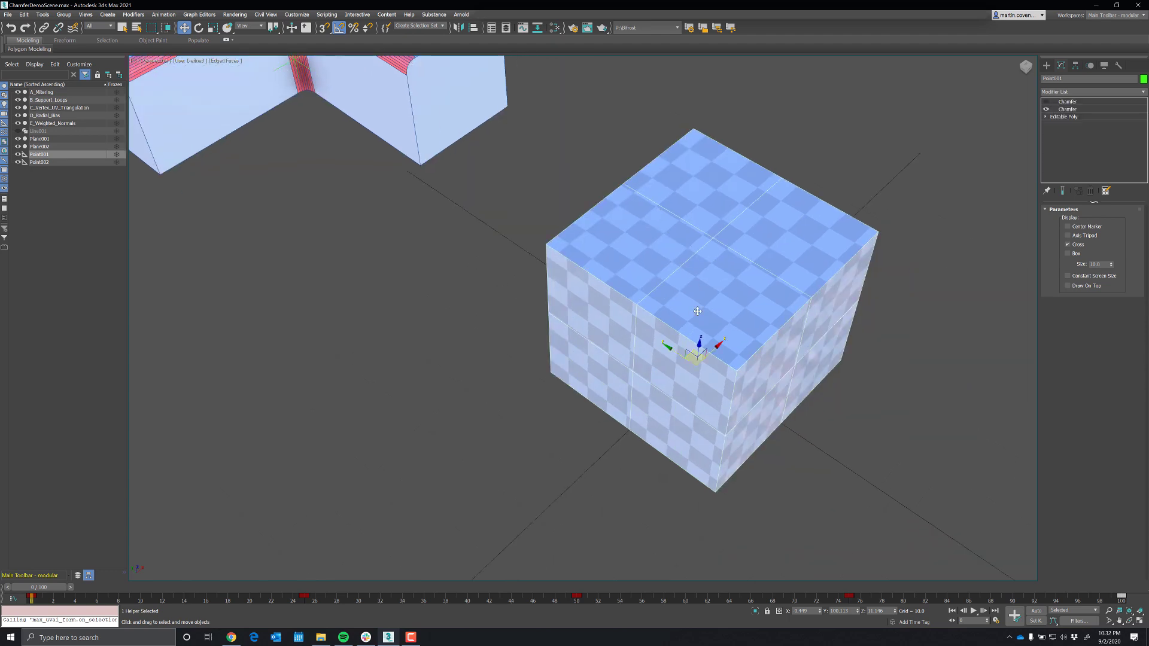
{"action": "scroll", "coordinate": [729, 306], "scroll_direction": "down", "scroll_amount": 2}
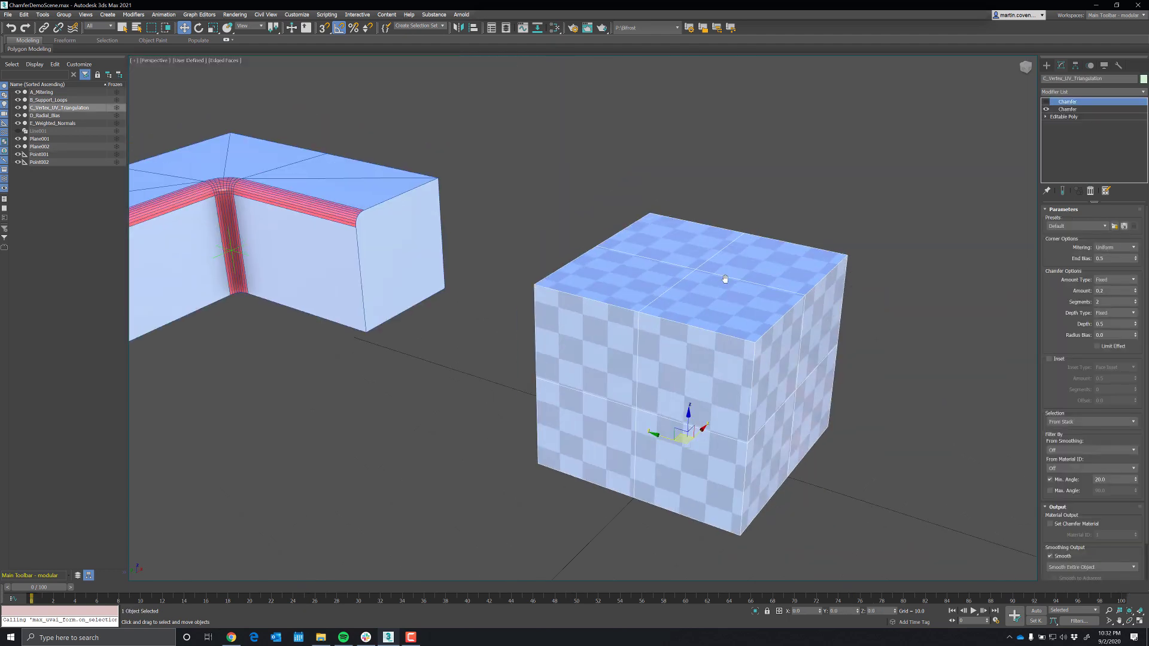
{"action": "scroll", "coordinate": [727, 275], "scroll_direction": "up", "scroll_amount": 1}
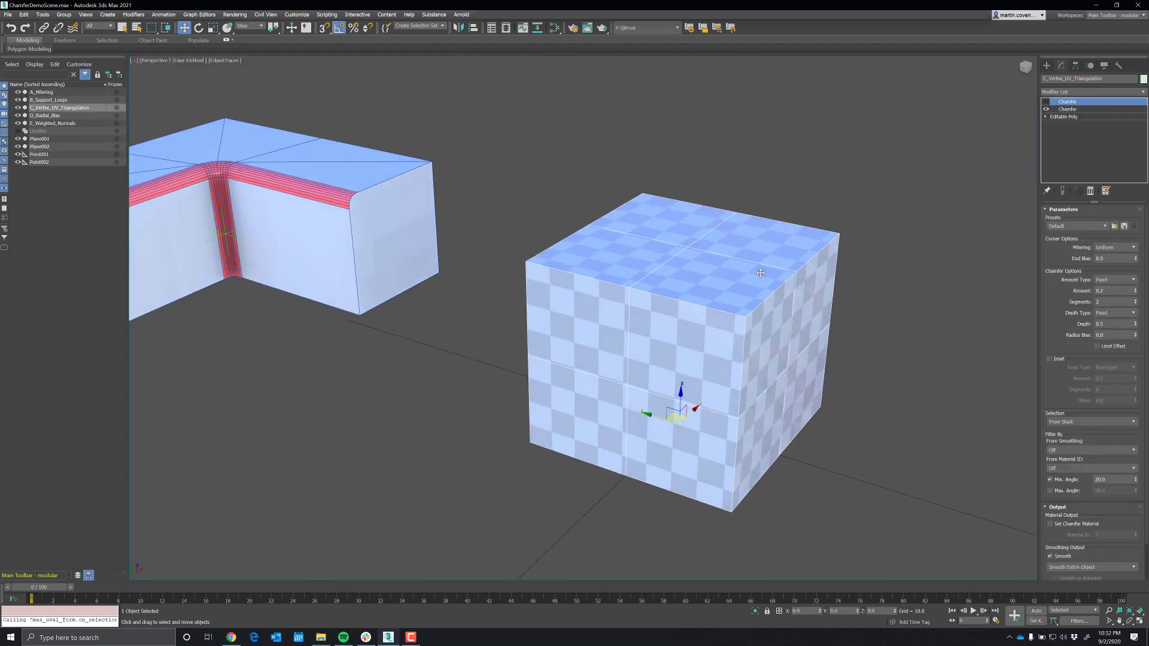
Set the cube's lower Chamfer amount to 12.232 and depth to -0.47, and turn off the edged-faces display.
{"action": "left_click", "coordinate": [1079, 109]}
{"action": "left_click_drag", "start_coordinate": [1132, 291], "coordinate": [1079, 90]}
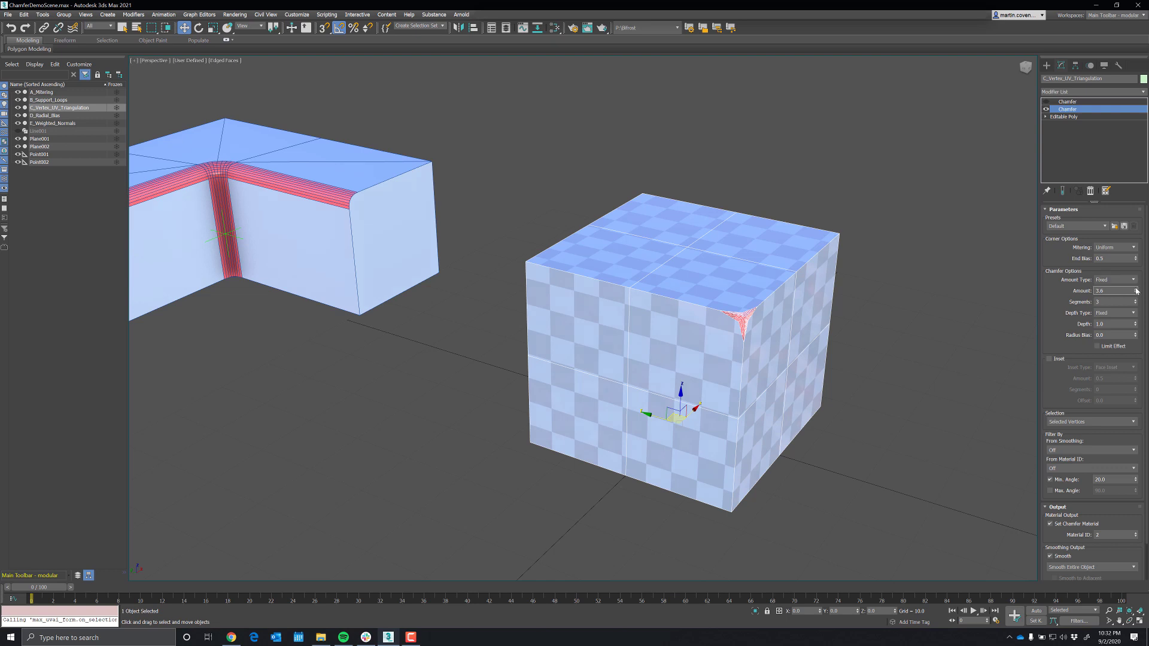
{"action": "left_click_drag", "start_coordinate": [1134, 291], "coordinate": [1114, 150]}
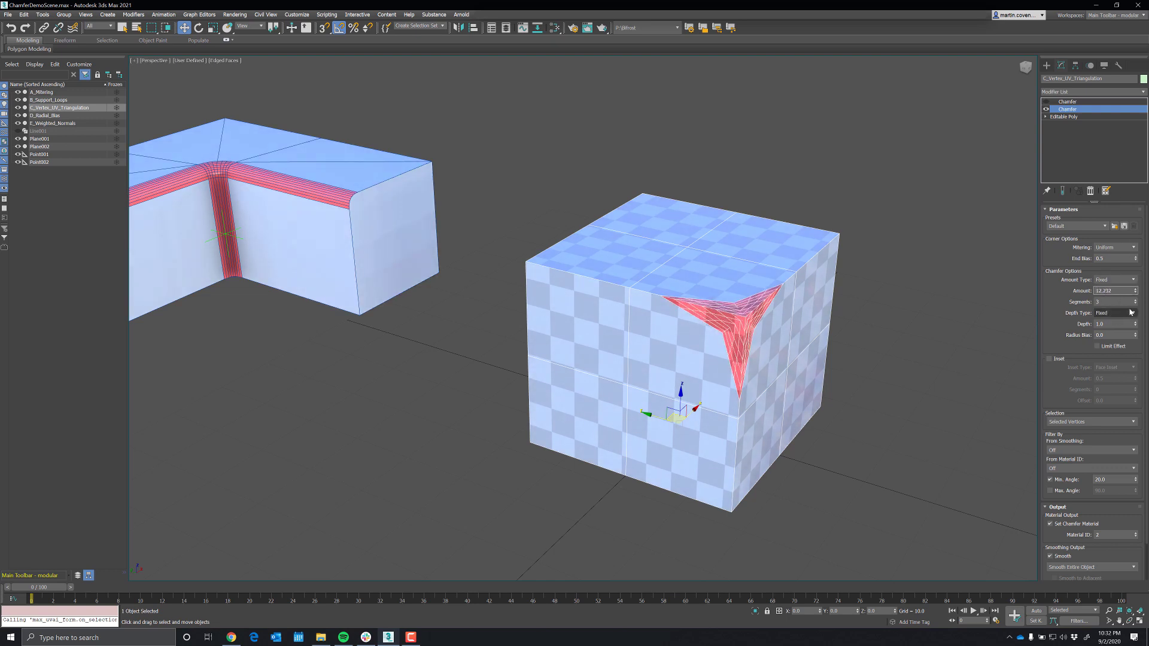
{"action": "left_click_drag", "start_coordinate": [1135, 302], "coordinate": [1134, 323]}
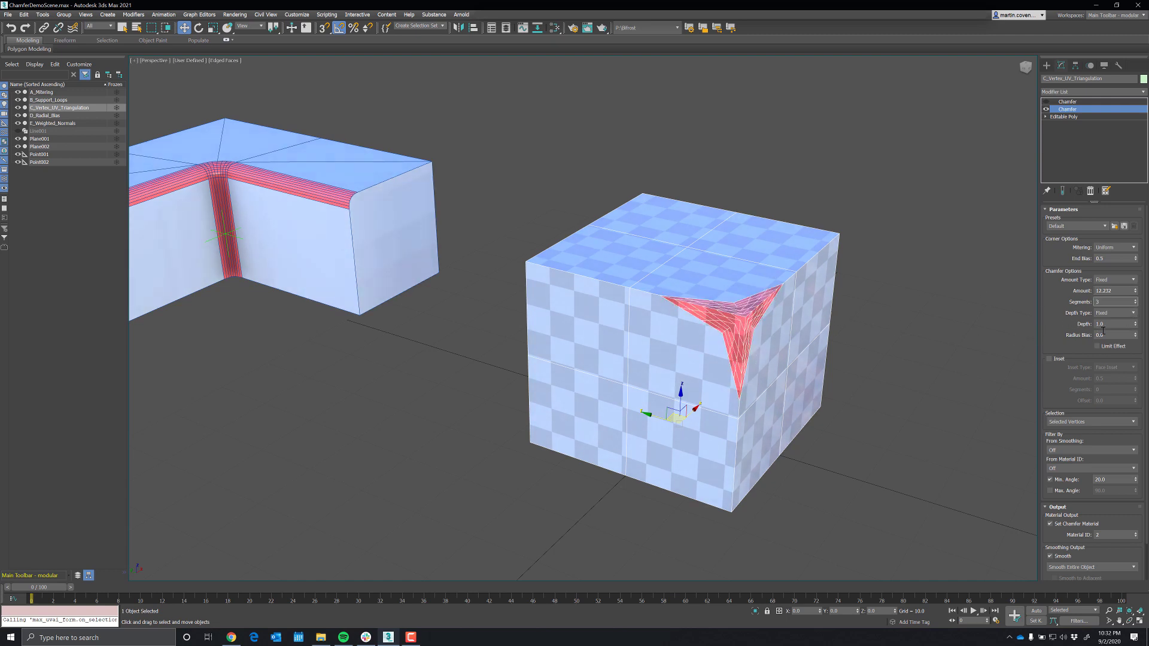
{"action": "left_click_drag", "start_coordinate": [1135, 323], "coordinate": [1124, 383]}
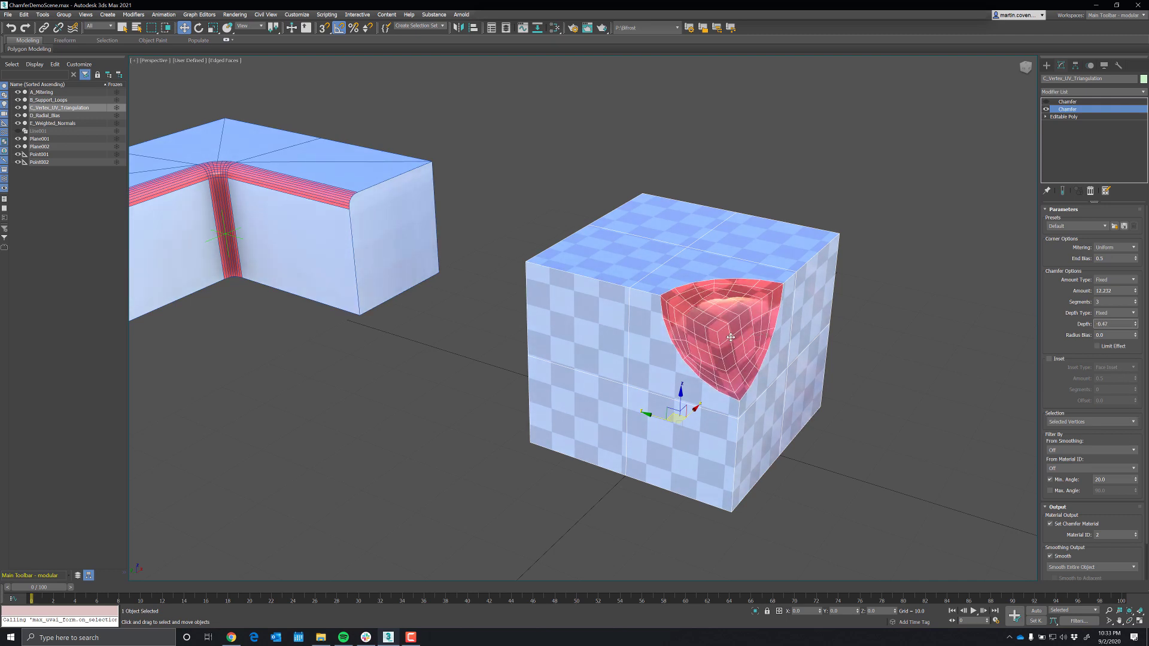
{"action": "key", "text": "F4"}
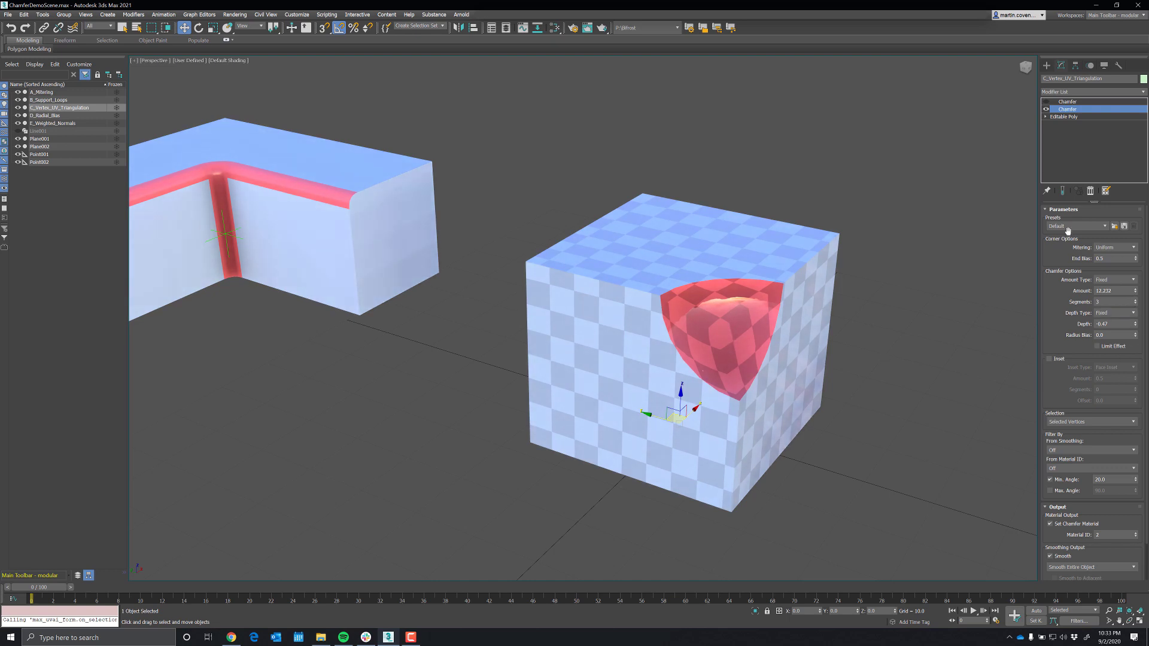
{"action": "middle_click_drag", "start_coordinate": [764, 357], "coordinate": [764, 353]}
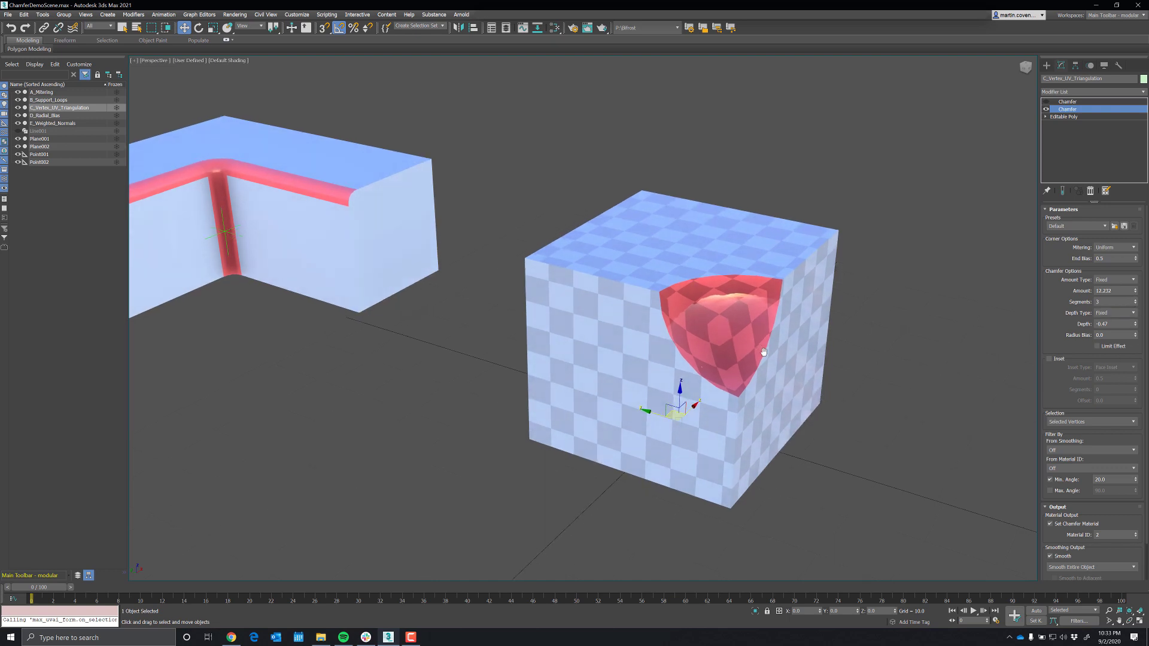
Add an Unwrap UVW modifier above the cube's lower Chamfer, examine the chamfered corner's UV layout, and remove the modifier.
{"action": "type", "text": "xface"}
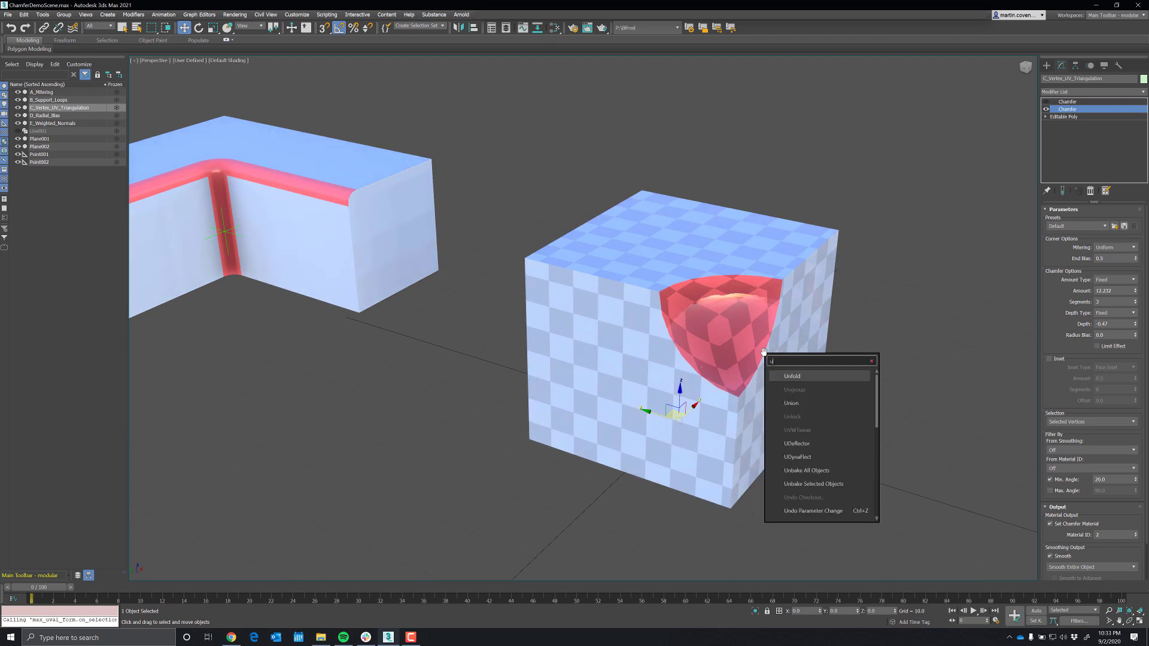
{"action": "key", "text": "Return"}
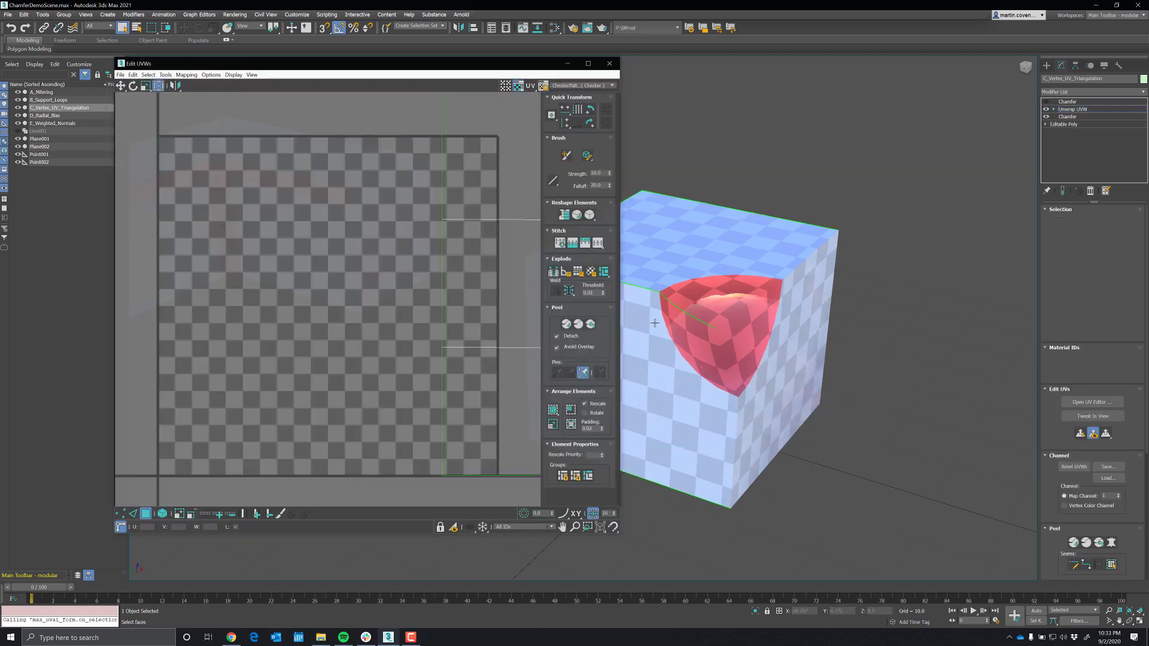
{"action": "scroll", "coordinate": [245, 275], "scroll_direction": "down", "scroll_amount": 4}
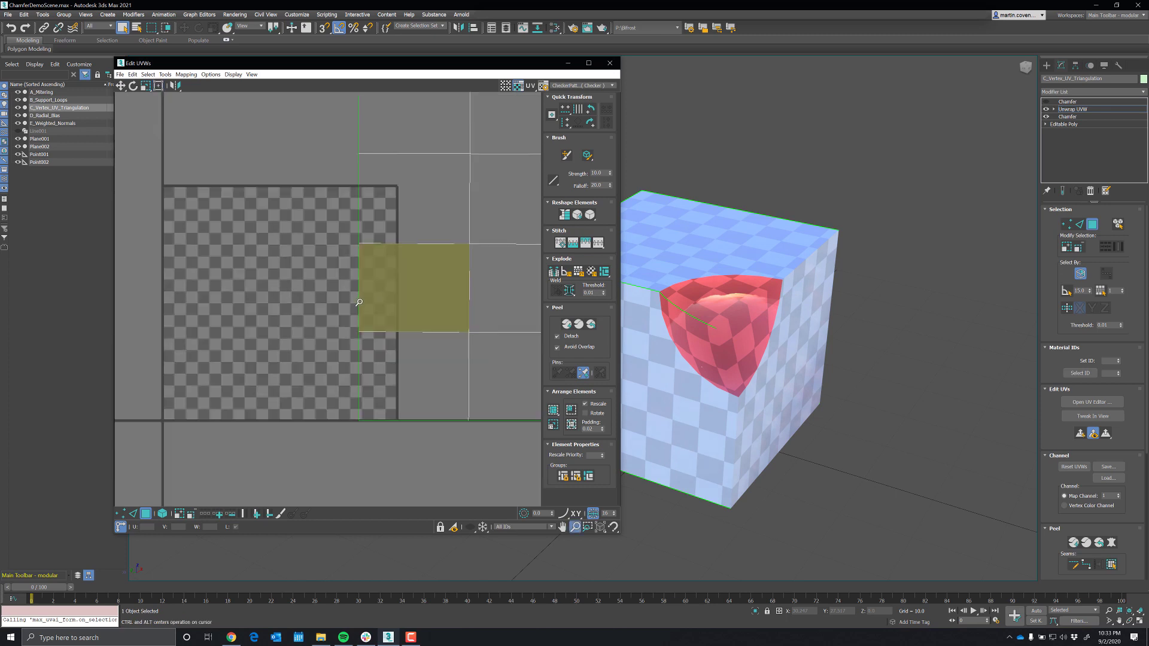
{"action": "middle_click_drag", "start_coordinate": [245, 275], "coordinate": [363, 227]}
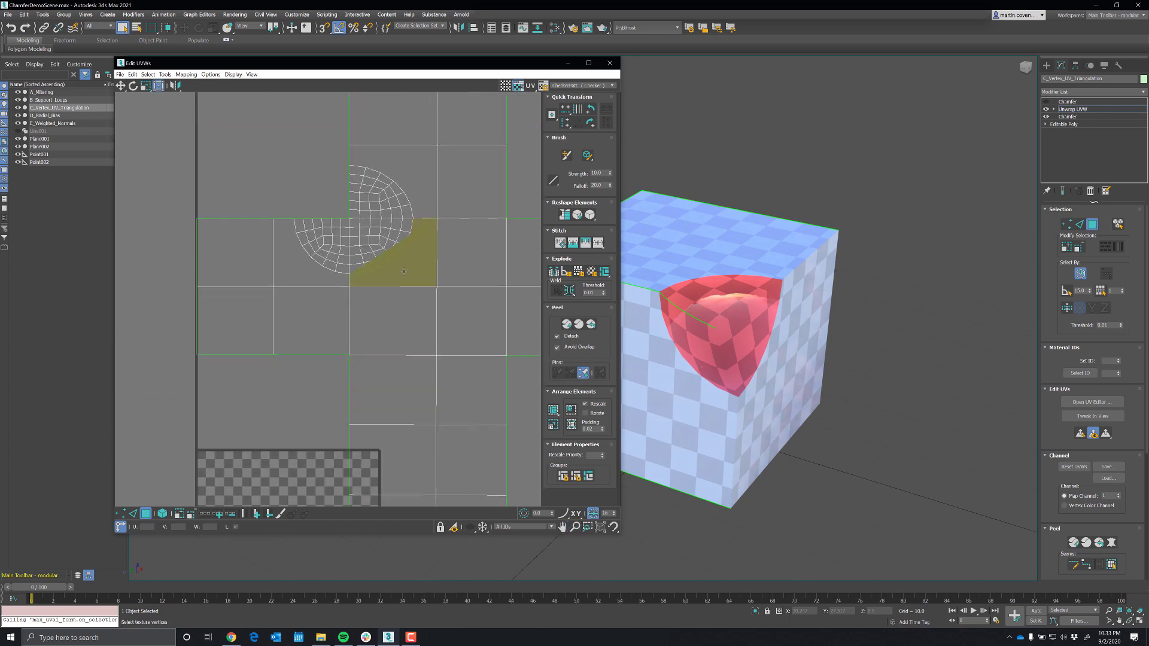
{"action": "middle_click_drag", "start_coordinate": [294, 132], "coordinate": [269, 173]}
{"action": "left_click", "coordinate": [280, 226]}
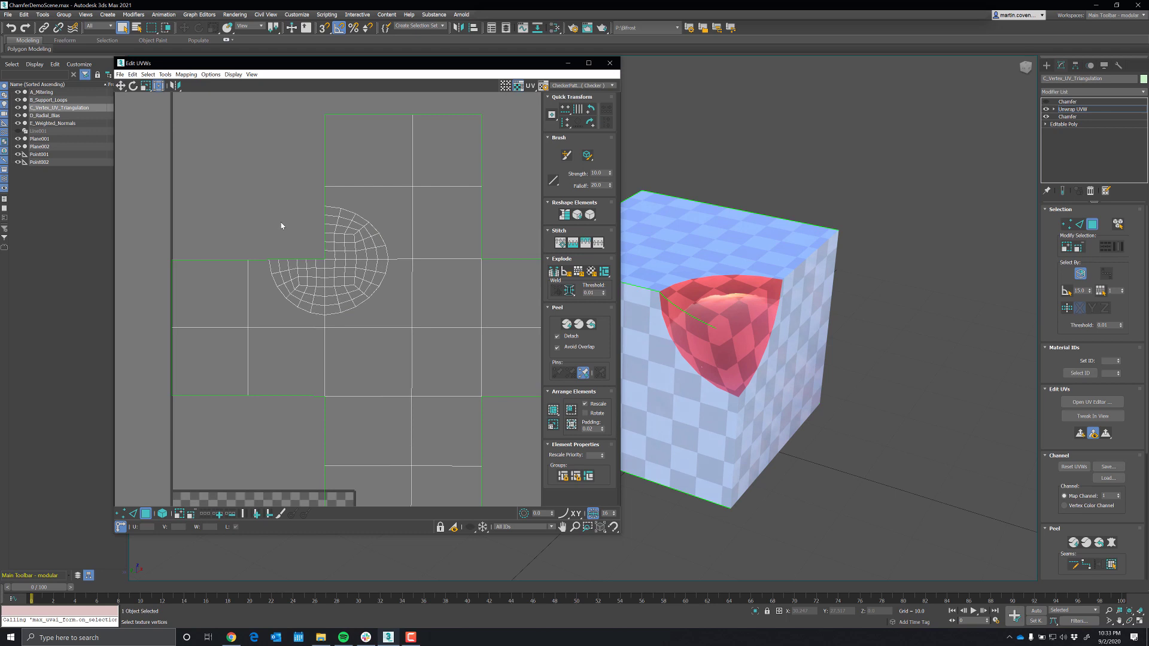
{"action": "left_click", "coordinate": [609, 63]}
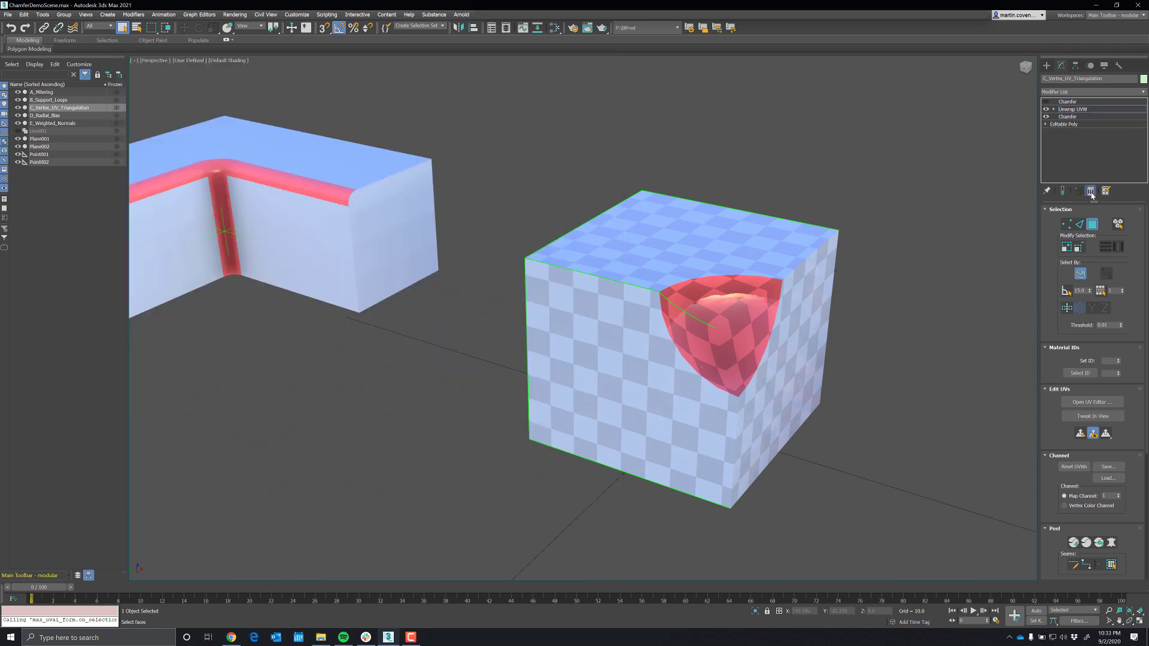
{"action": "left_click", "coordinate": [1090, 190]}
Enable the cube's upper Chamfer with an amount of 0.52 and assign material ID 2 to its chamfered edges.
{"action": "left_click", "coordinate": [1068, 102]}
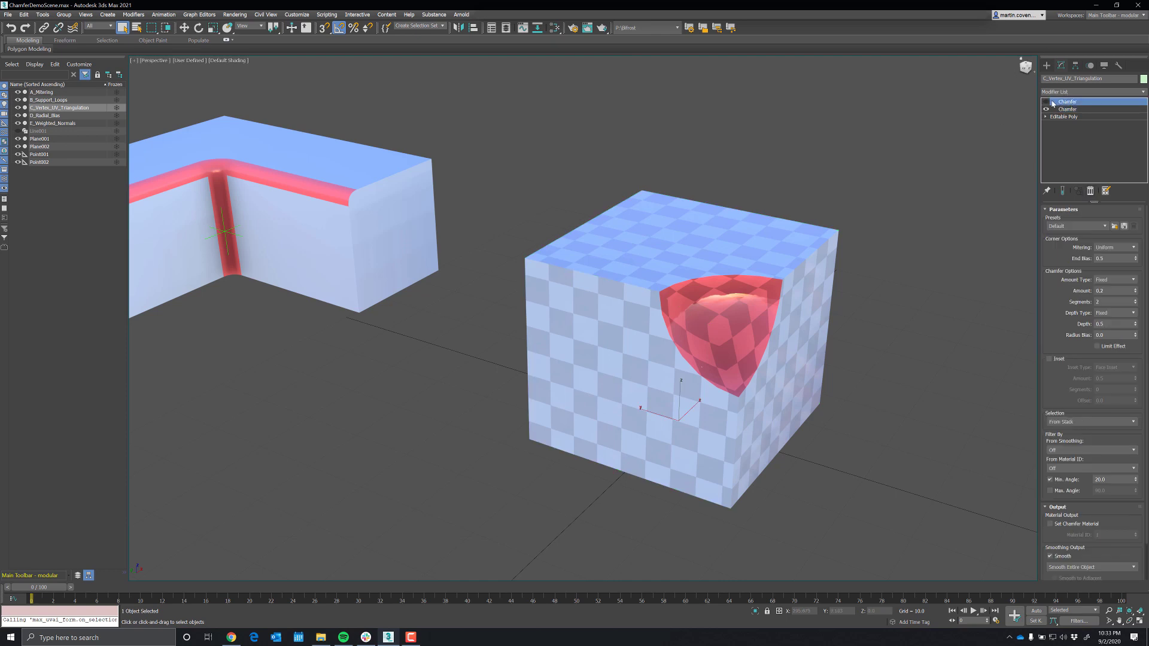
{"action": "left_click", "coordinate": [1046, 102]}
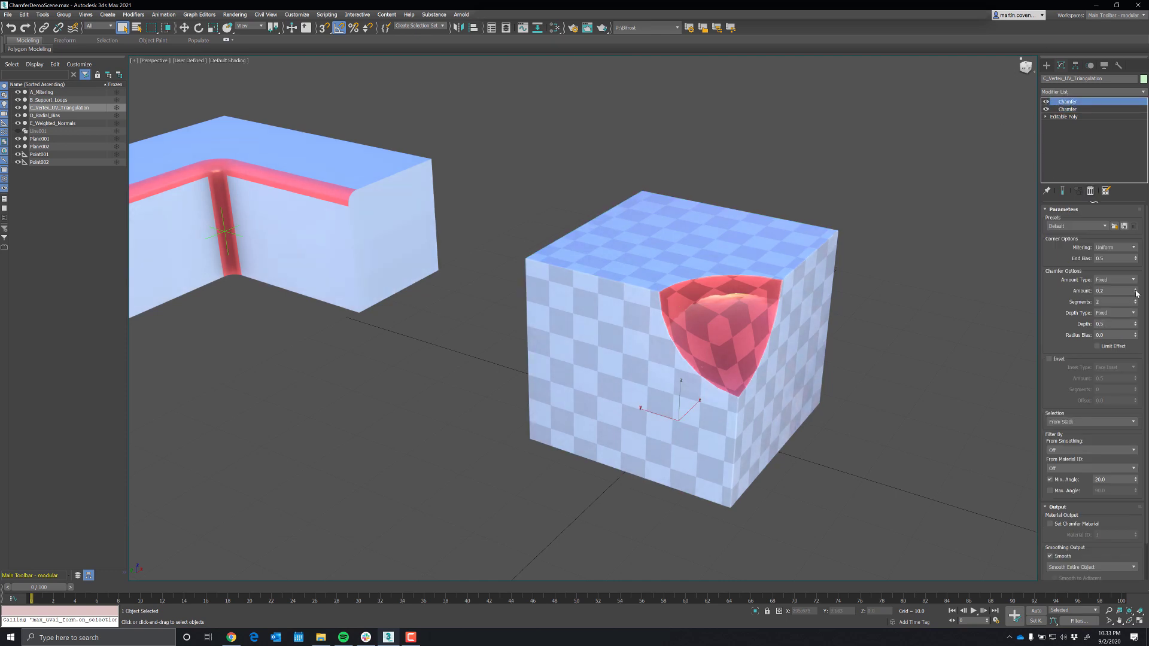
{"action": "mouse_move", "coordinate": [1135, 291]}
{"action": "left_mouse_down"}
{"action": "mouse_move", "coordinate": [1133, 258]}
{"action": "mouse_move", "coordinate": [1132, 269]}
{"action": "left_mouse_up"}
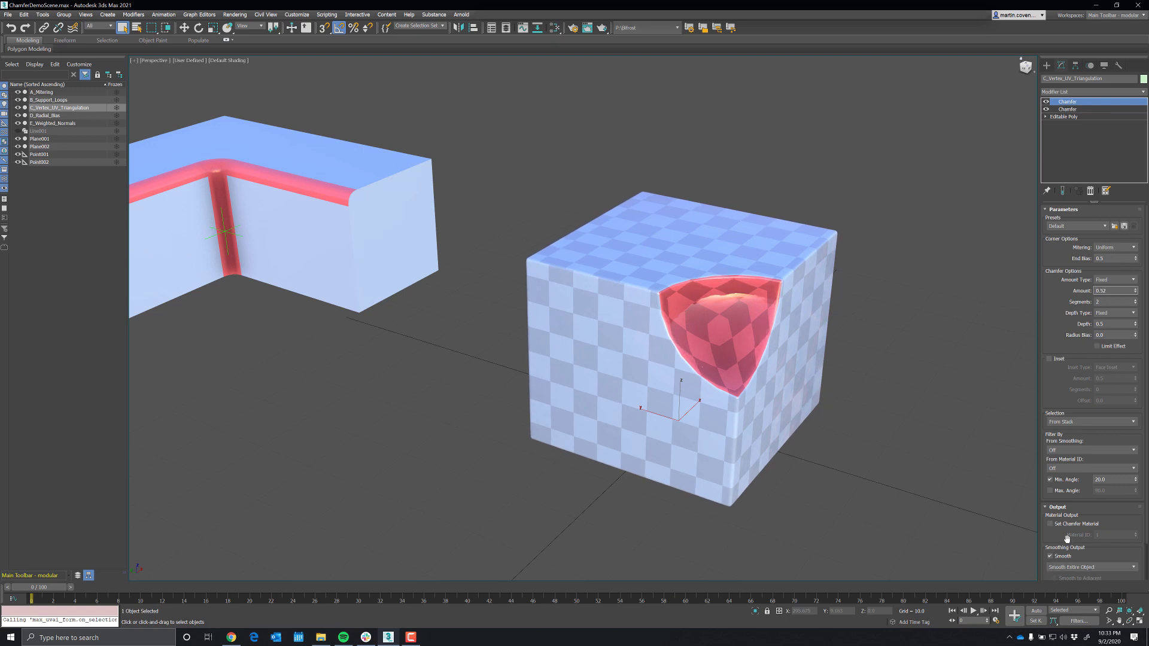
{"action": "scroll", "coordinate": [1053, 509], "scroll_direction": "down", "scroll_amount": 1}
{"action": "left_click", "coordinate": [1051, 506]}
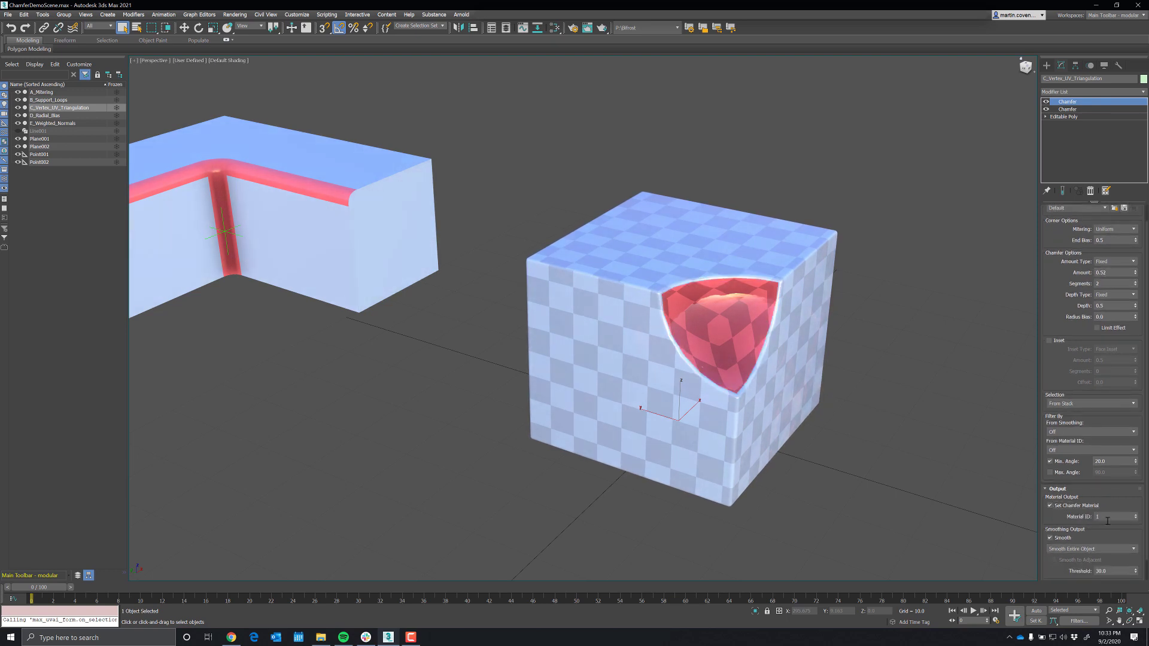
{"action": "left_click", "coordinate": [1137, 514]}
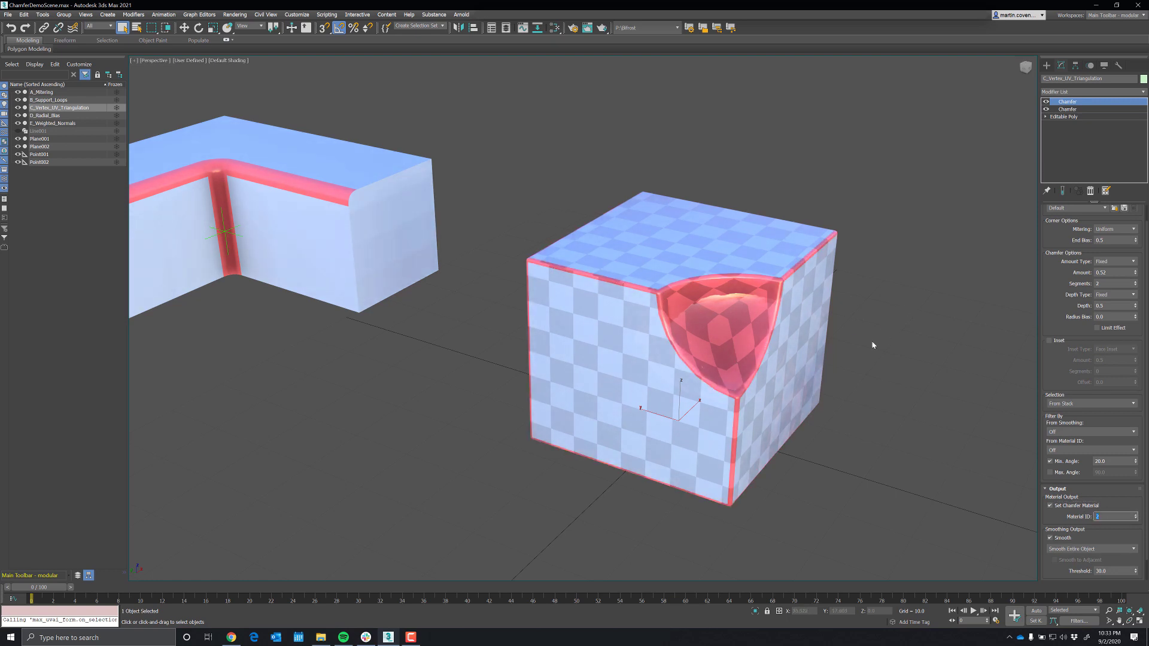
Add an Unwrap UVW modifier above both Chamfers and examine the UV layout around the rounded corner.
{"action": "right_click", "coordinate": [809, 351]}
{"action": "key", "text": "Escape"}
{"action": "key", "text": "s"}
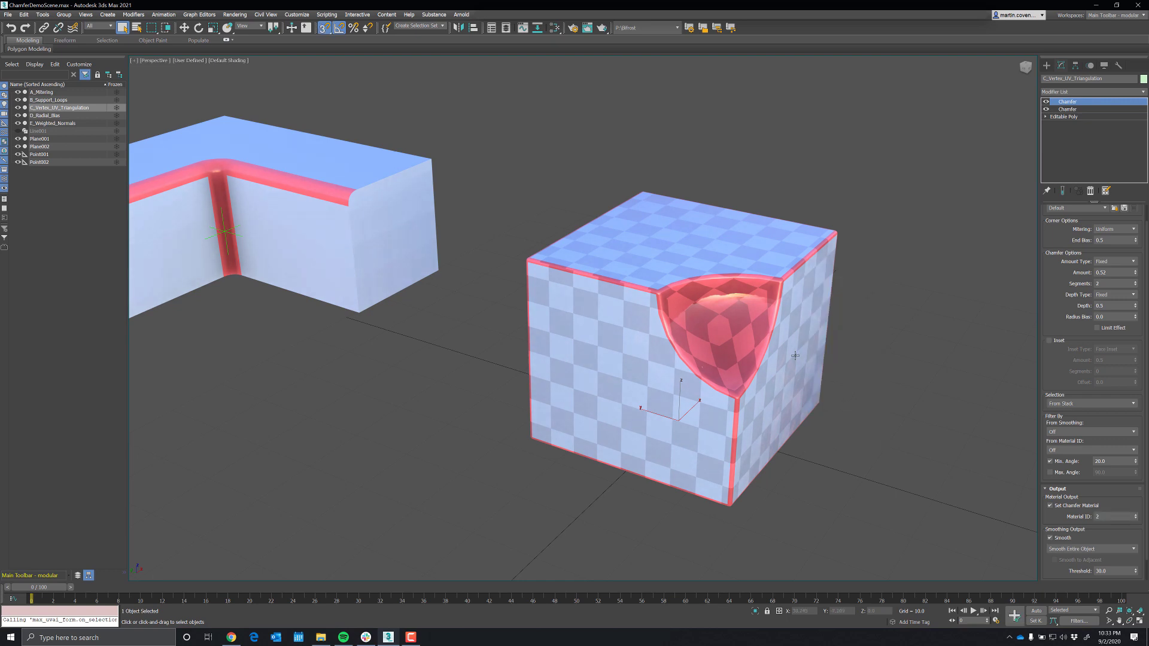
{"action": "key", "text": "x"}
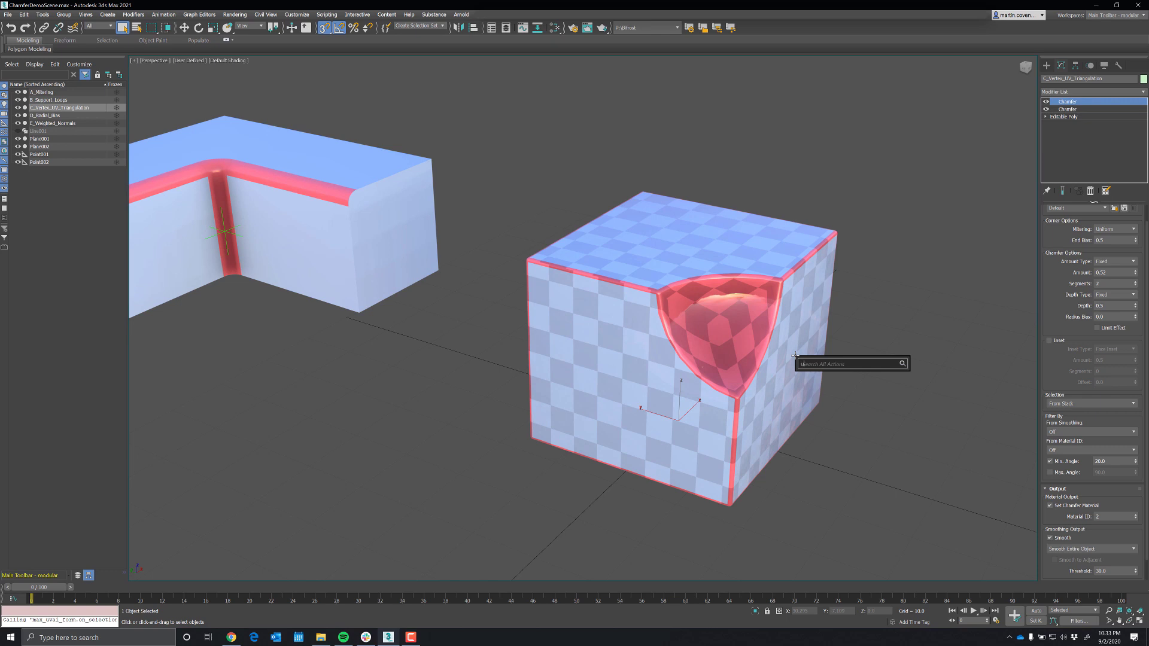
{"action": "type", "text": "unwrap"}
{"action": "key", "text": "Return"}
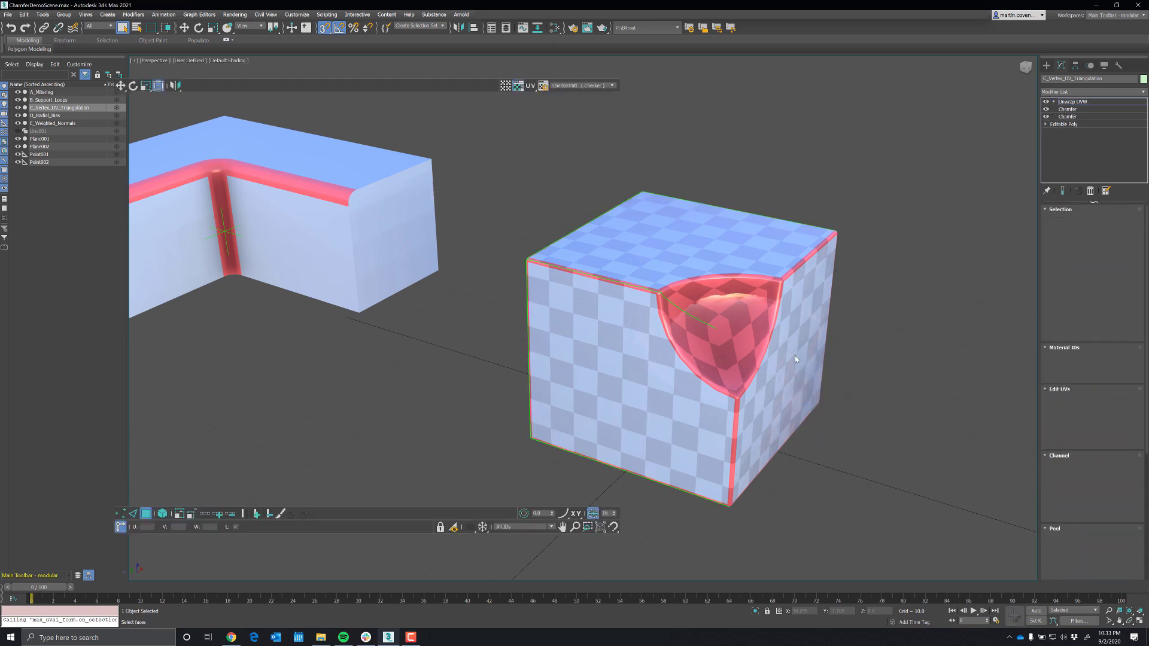
{"action": "scroll", "coordinate": [290, 297], "scroll_direction": "up", "scroll_amount": 4}
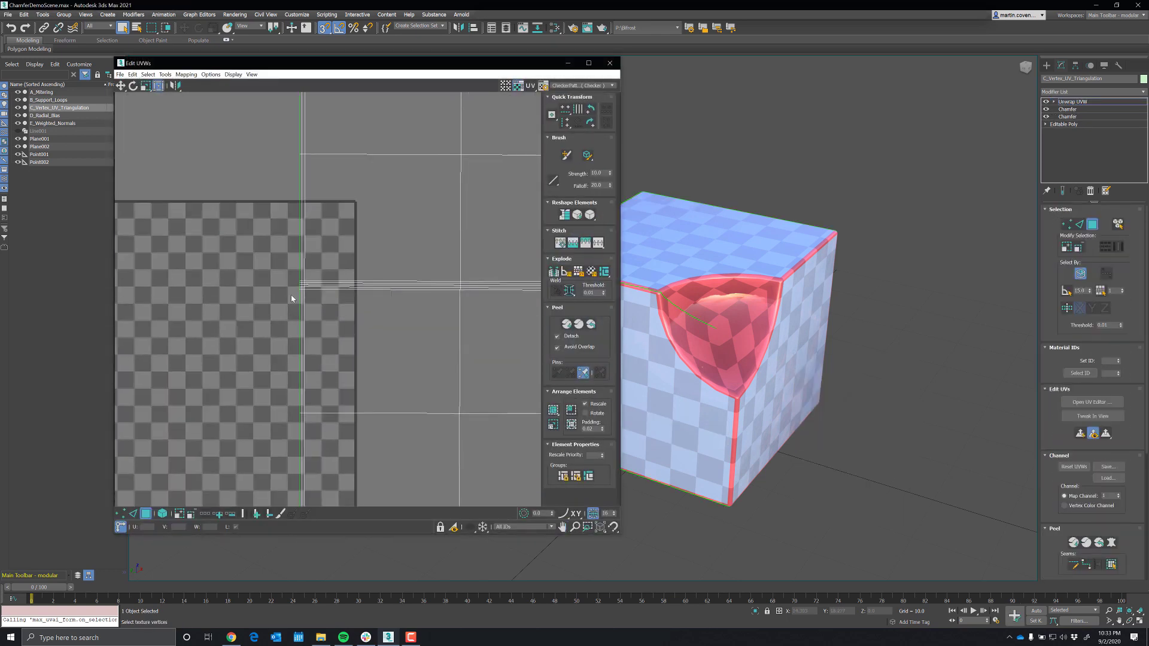
{"action": "scroll", "coordinate": [291, 297], "scroll_direction": "down", "scroll_amount": 5}
{"action": "middle_click_drag", "start_coordinate": [442, 353], "coordinate": [438, 395]}
{"action": "middle_click_drag", "start_coordinate": [407, 225], "coordinate": [308, 357], "text": "ctrl+alt"}
{"action": "left_click", "coordinate": [603, 65]}
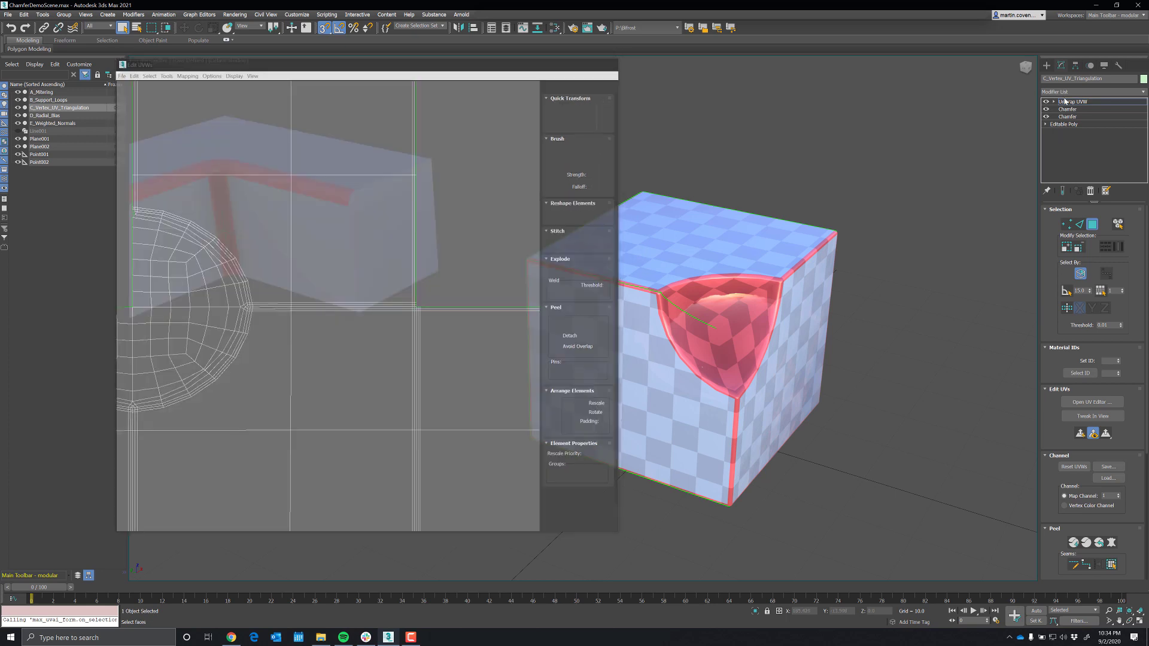
Set the depth of the cube's lower Chamfer to 0.
{"action": "left_click", "coordinate": [1069, 118]}
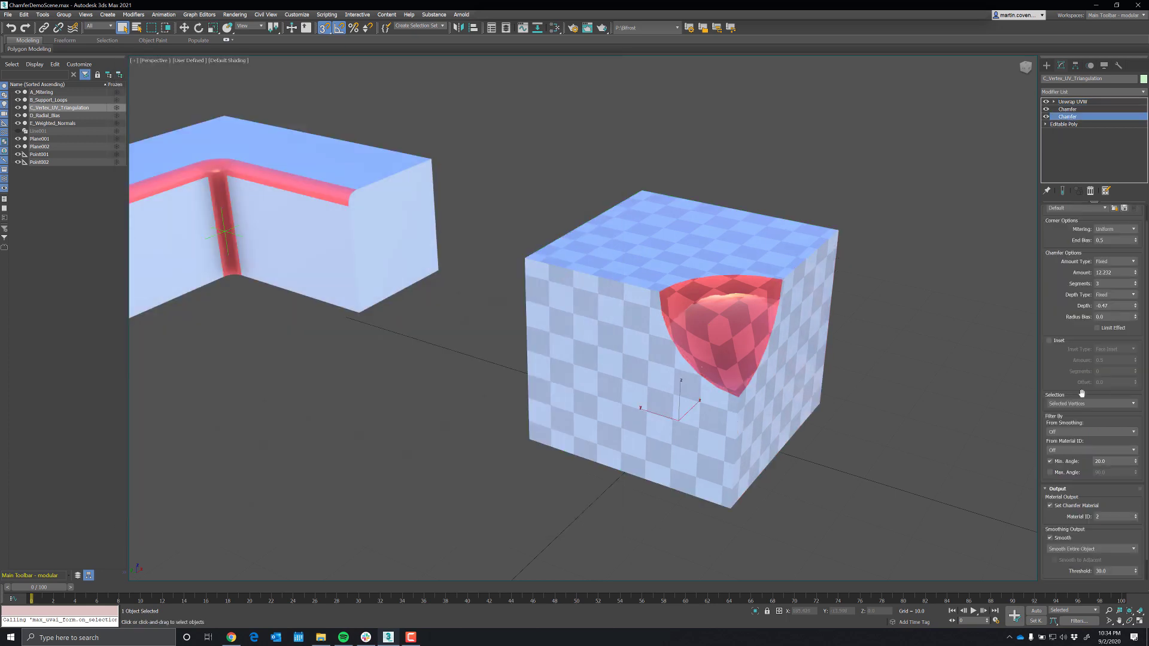
{"action": "scroll", "coordinate": [1068, 287], "scroll_direction": "up", "scroll_amount": 1}
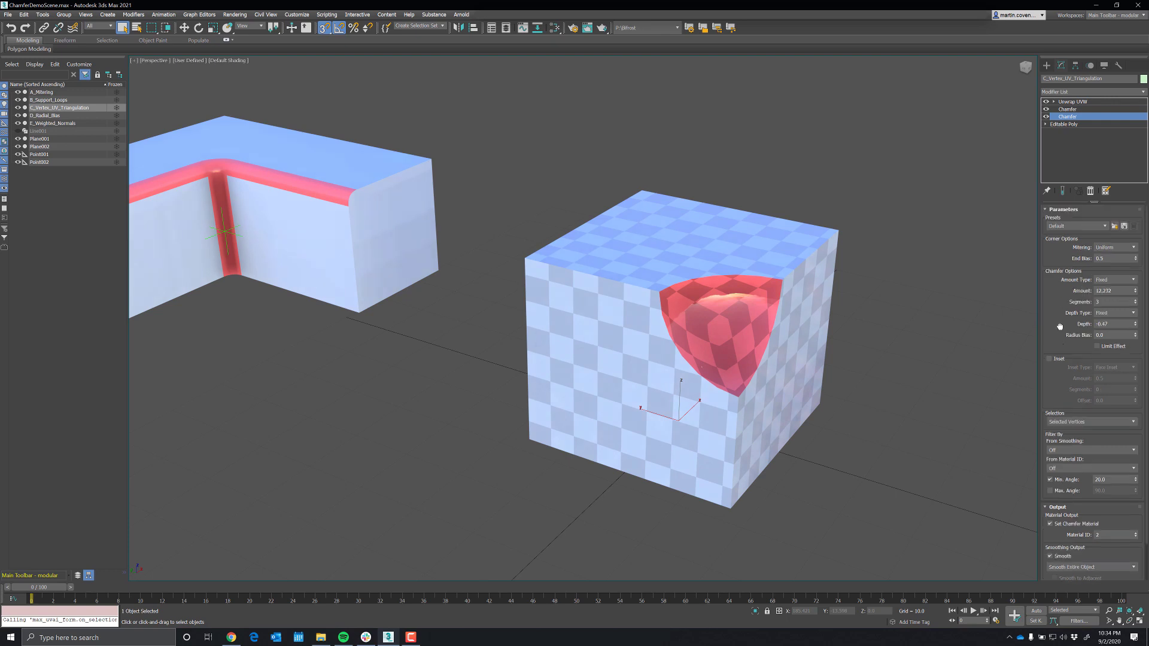
{"action": "left_click", "coordinate": [1115, 323]}
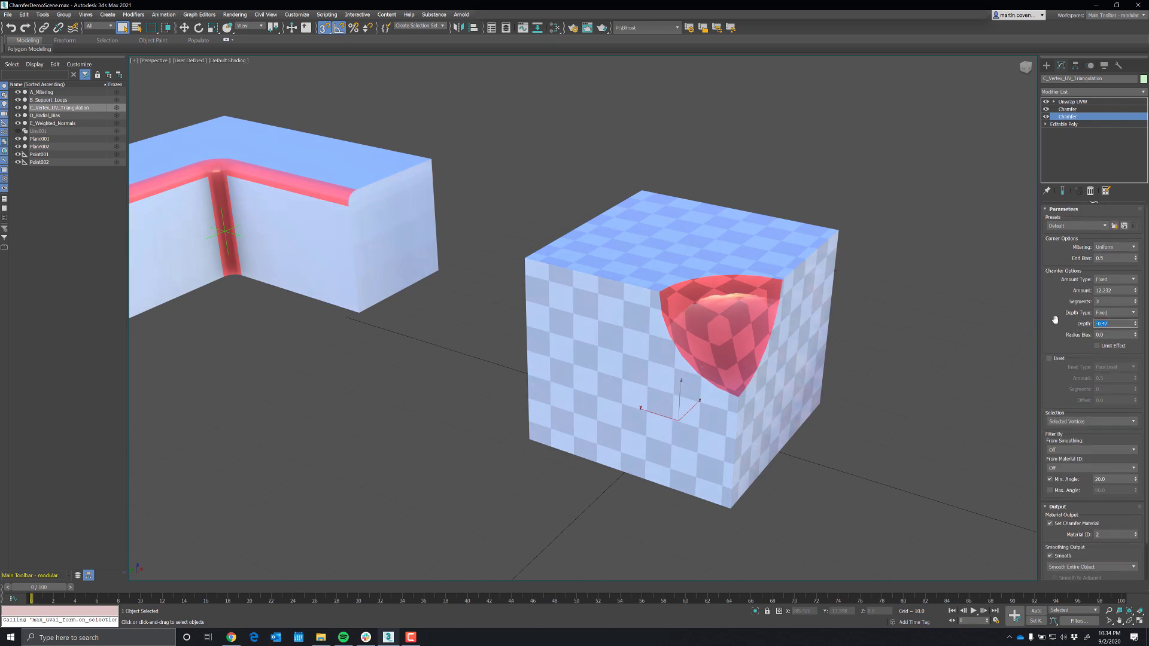
{"action": "type", "text": "0"}
{"action": "key", "text": "Return"}
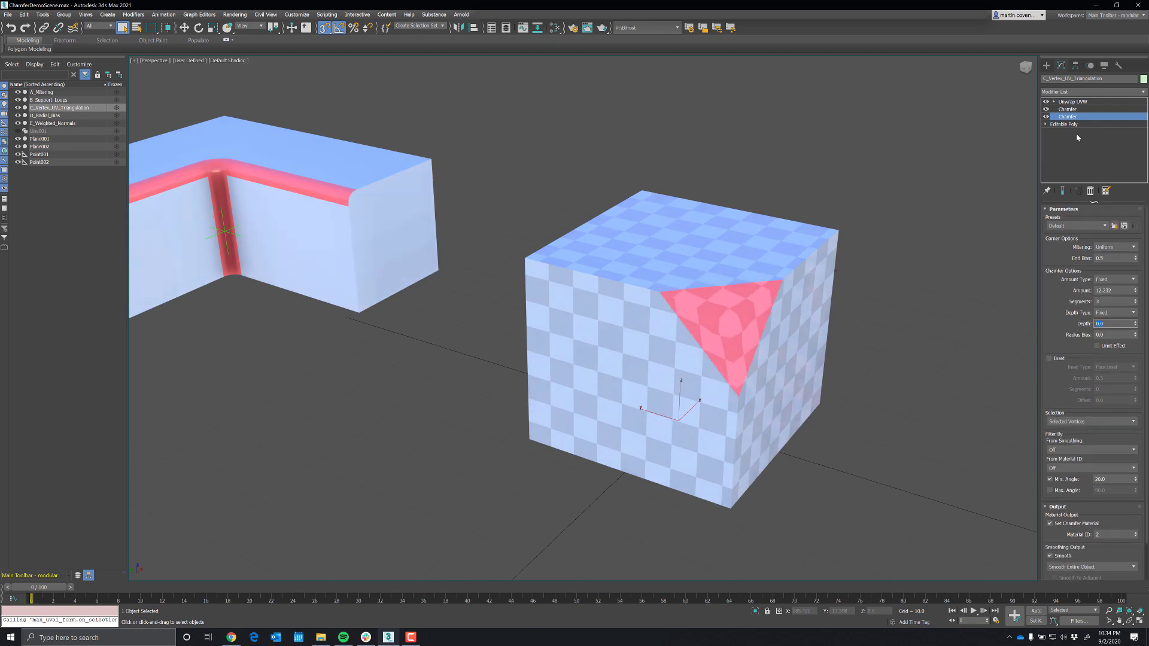
Reset the UVWs in the cube's Unwrap UVW modifier and examine the updated layout of the flat chamfered corner.
{"action": "left_click", "coordinate": [1074, 102]}
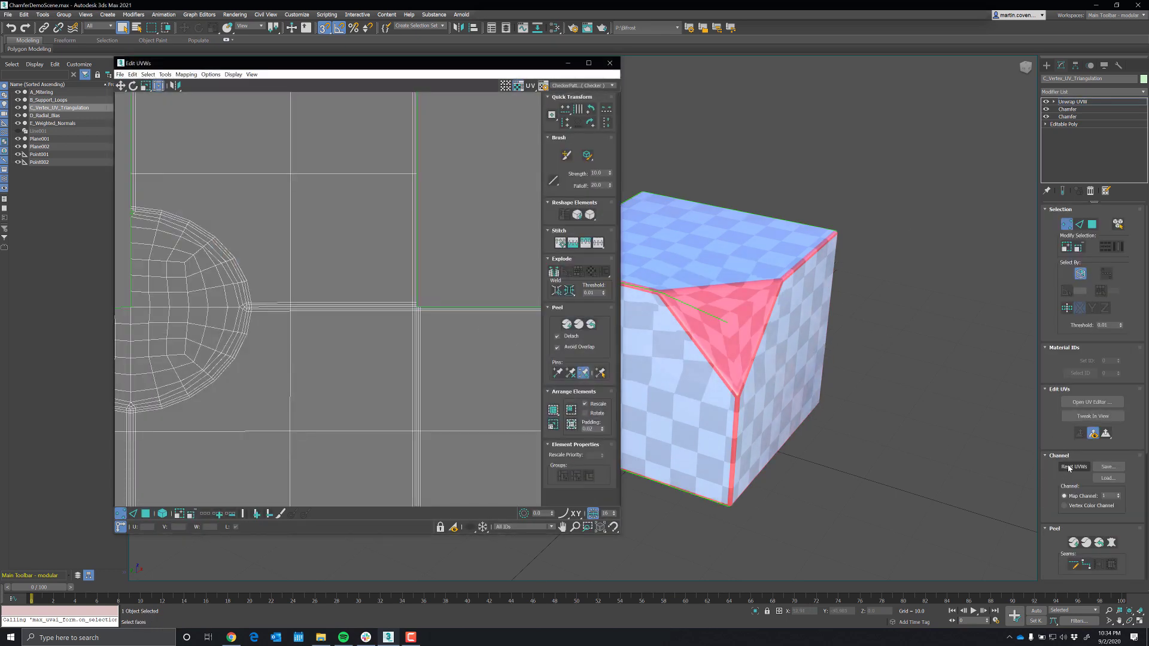
{"action": "left_click", "coordinate": [1071, 467]}
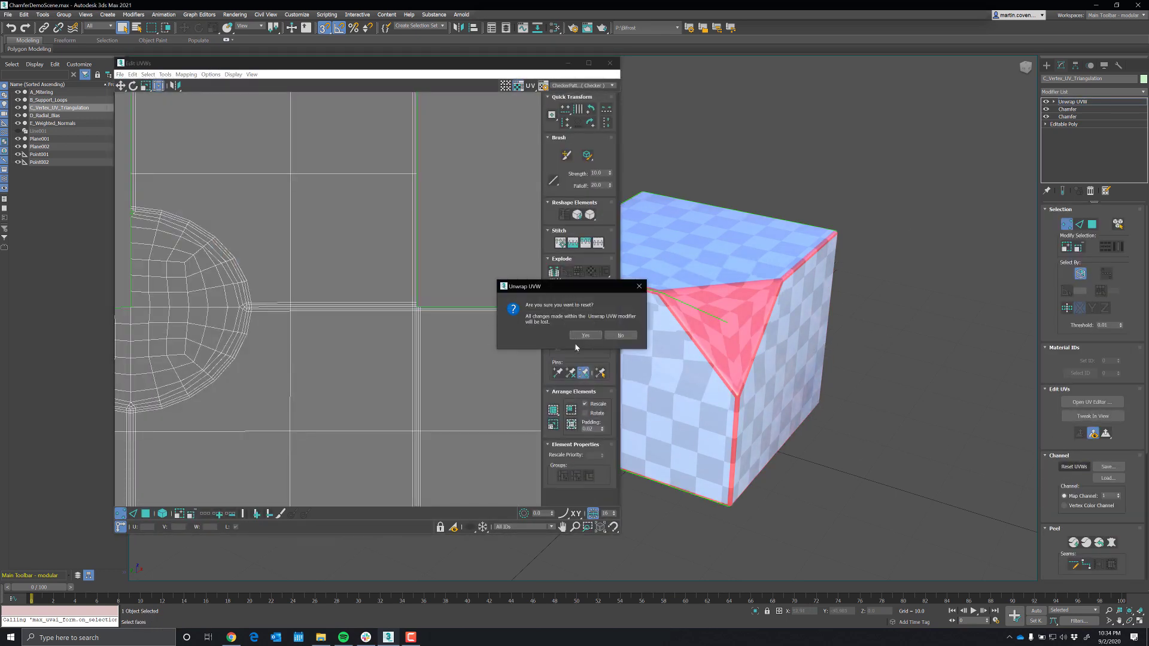
{"action": "left_click", "coordinate": [585, 336]}
{"action": "scroll", "coordinate": [425, 302], "scroll_direction": "up", "scroll_amount": 3}
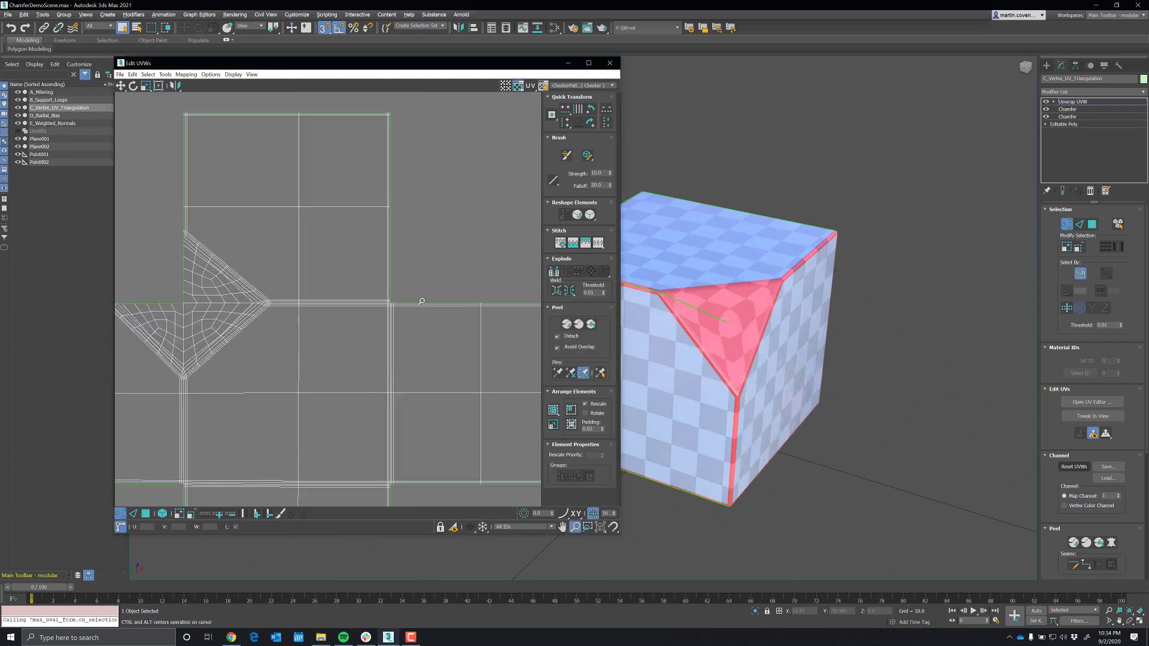
{"action": "scroll", "coordinate": [436, 305], "scroll_direction": "down", "scroll_amount": 5}
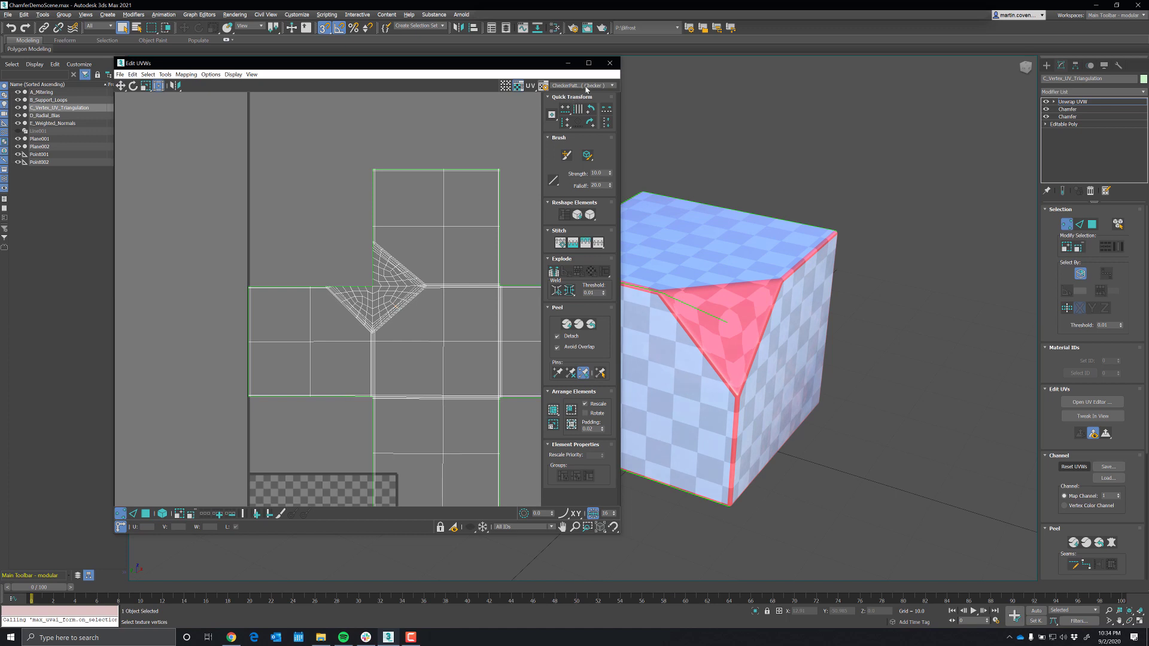
{"action": "left_click", "coordinate": [609, 63]}
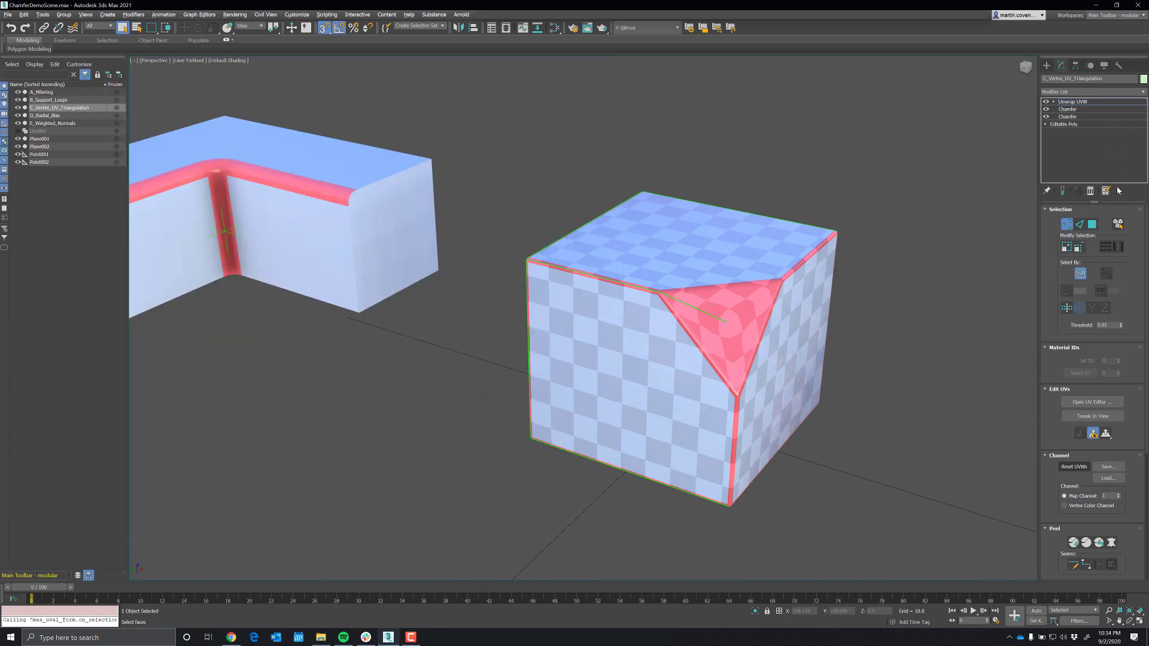
Delete the Unwrap UVW modifier from the cube's modifier stack.
{"action": "left_click", "coordinate": [1091, 191]}
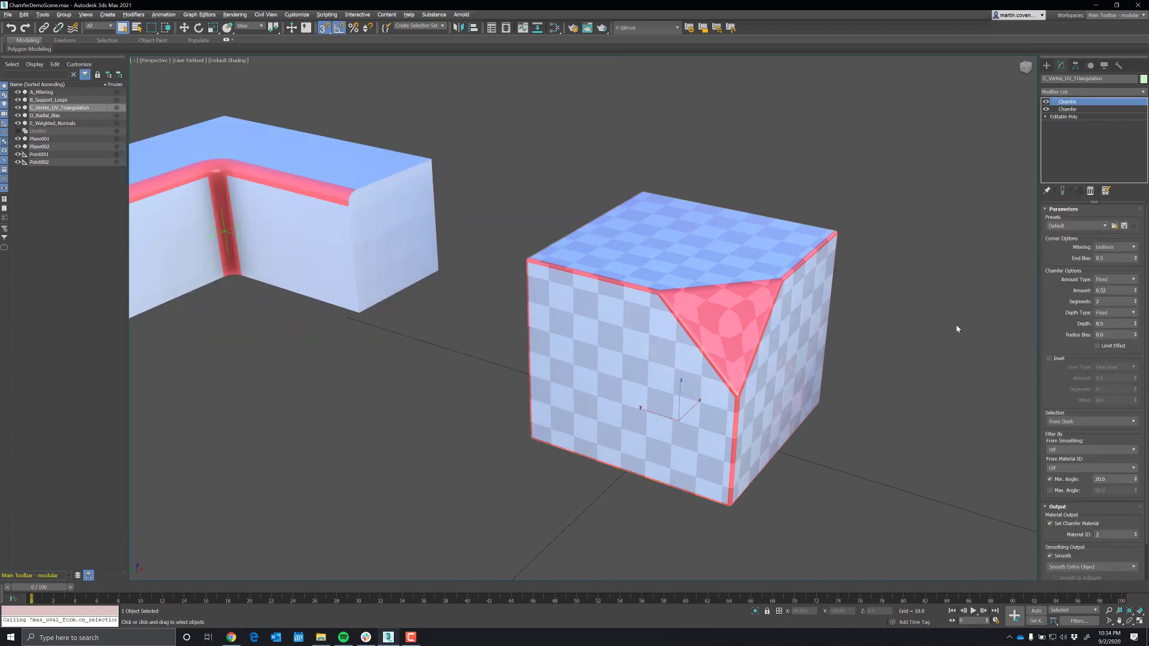
{"action": "middle_click_drag", "start_coordinate": [956, 329], "coordinate": [615, 224]}
{"action": "scroll", "coordinate": [723, 331], "scroll_direction": "down", "scroll_amount": 2}
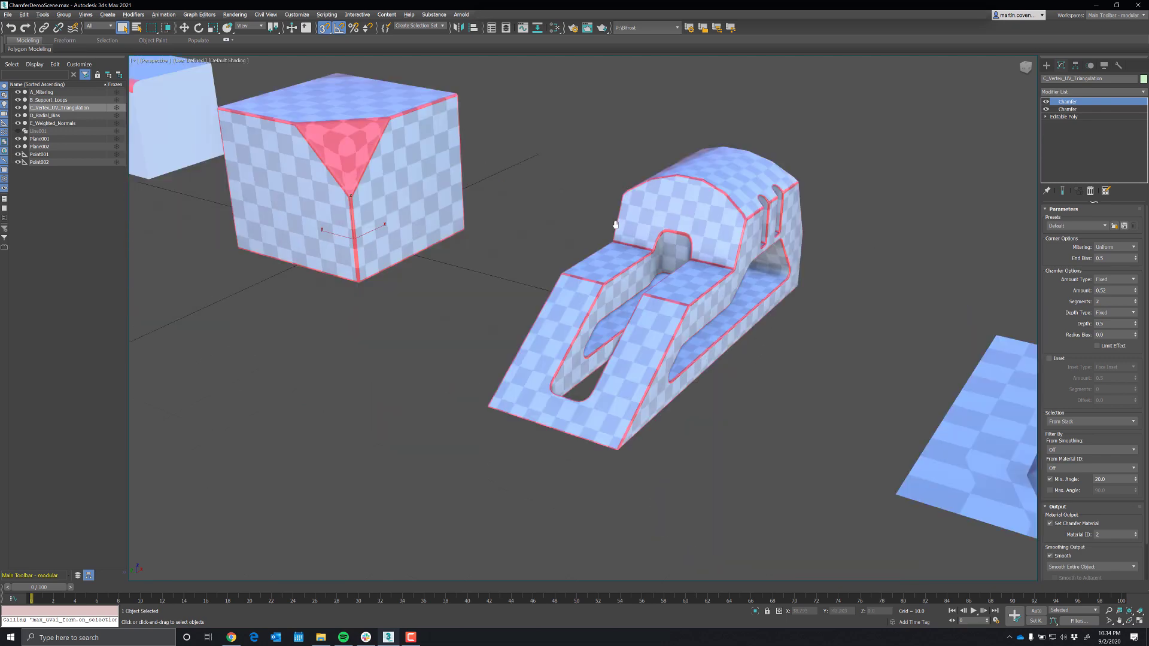
Select the D_Radial_Bias mesh, display its edged faces at the sharp front corner, and set its Chamfer amount to 0.76.
{"action": "left_click", "coordinate": [603, 296]}
{"action": "middle_click_drag", "start_coordinate": [603, 296], "coordinate": [659, 326], "text": "alt"}
{"action": "scroll", "coordinate": [604, 406], "scroll_direction": "up", "scroll_amount": 5}
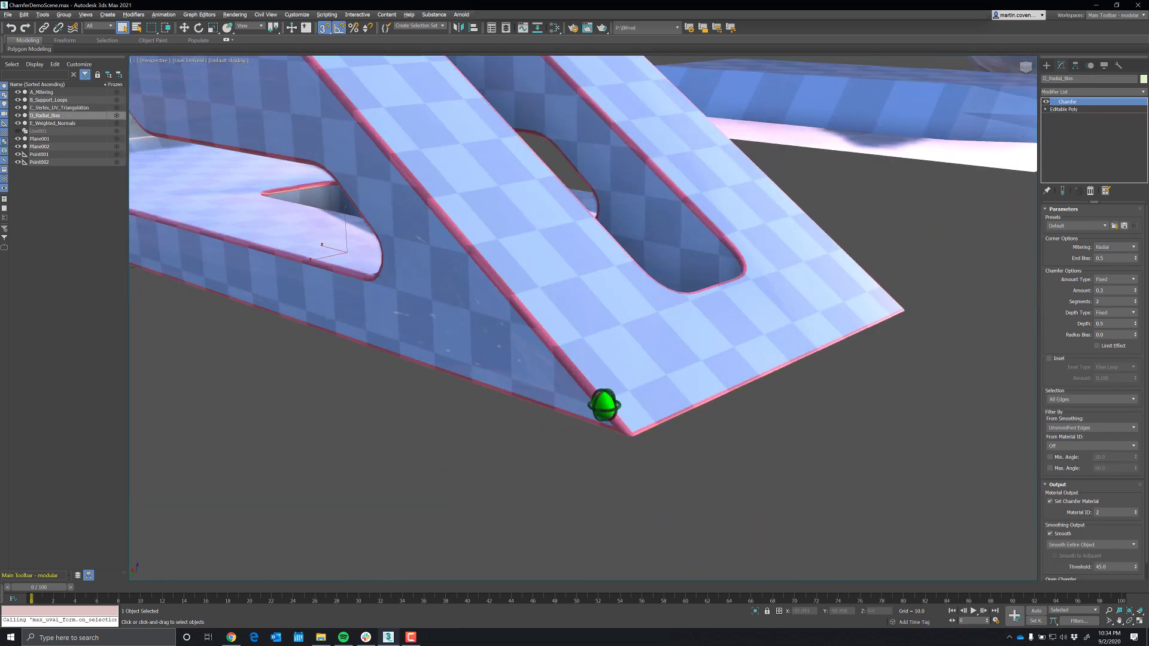
{"action": "middle_click_drag", "start_coordinate": [605, 406], "coordinate": [652, 383], "text": "alt"}
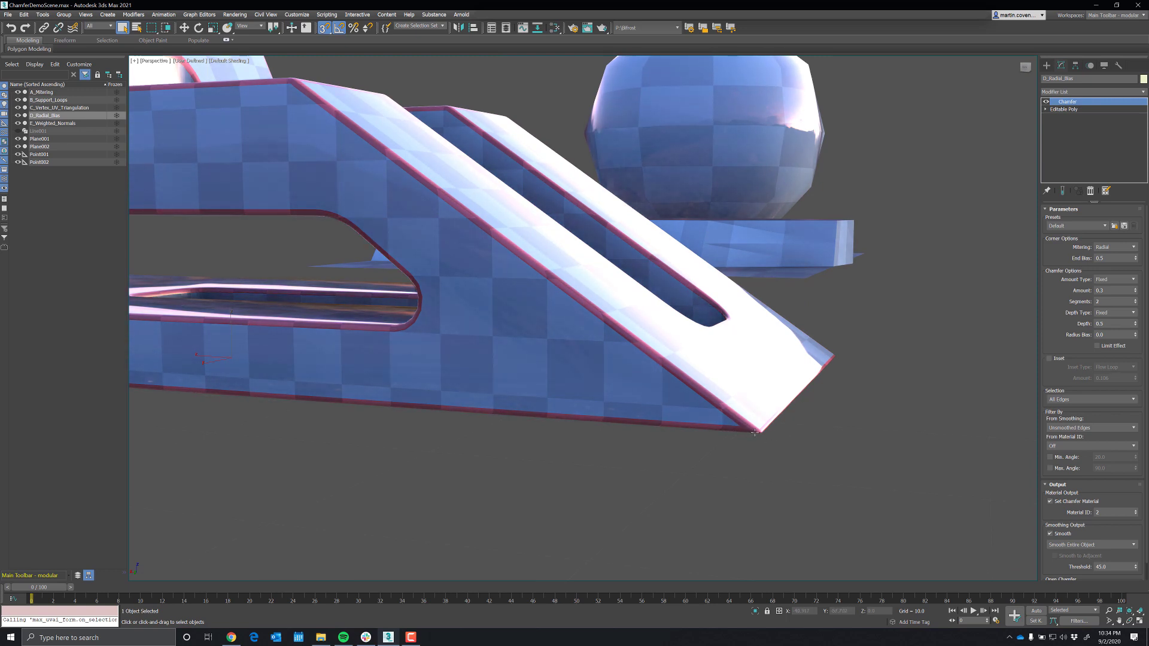
{"action": "key", "text": "F4"}
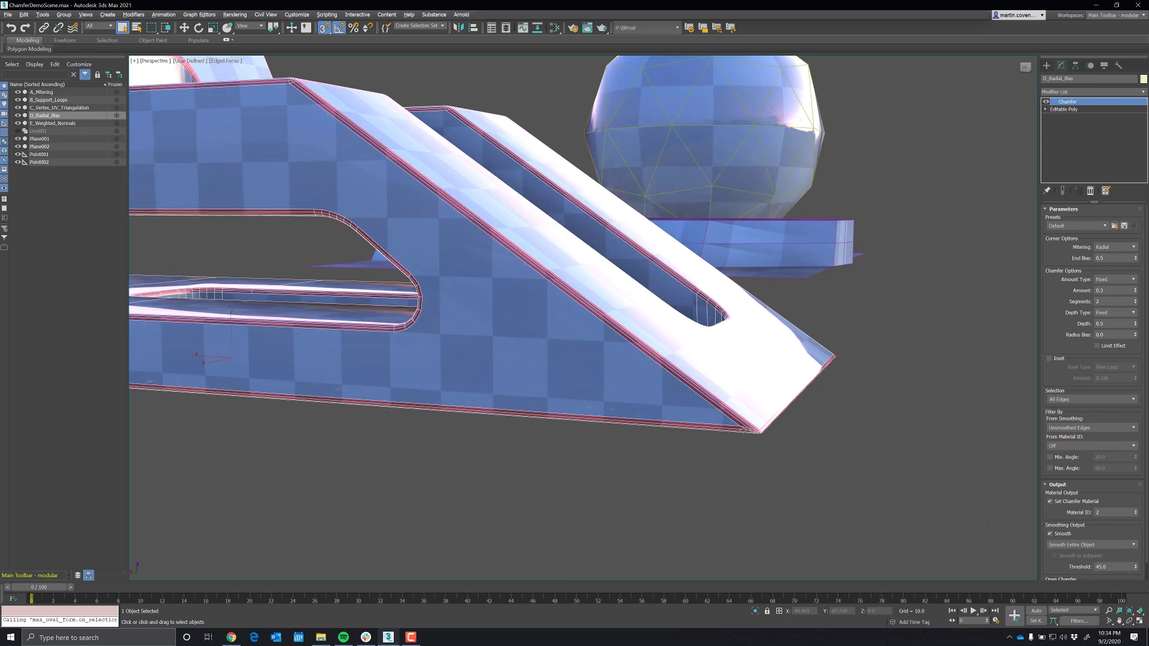
{"action": "middle_click_drag", "start_coordinate": [742, 429], "coordinate": [736, 429], "text": "alt"}
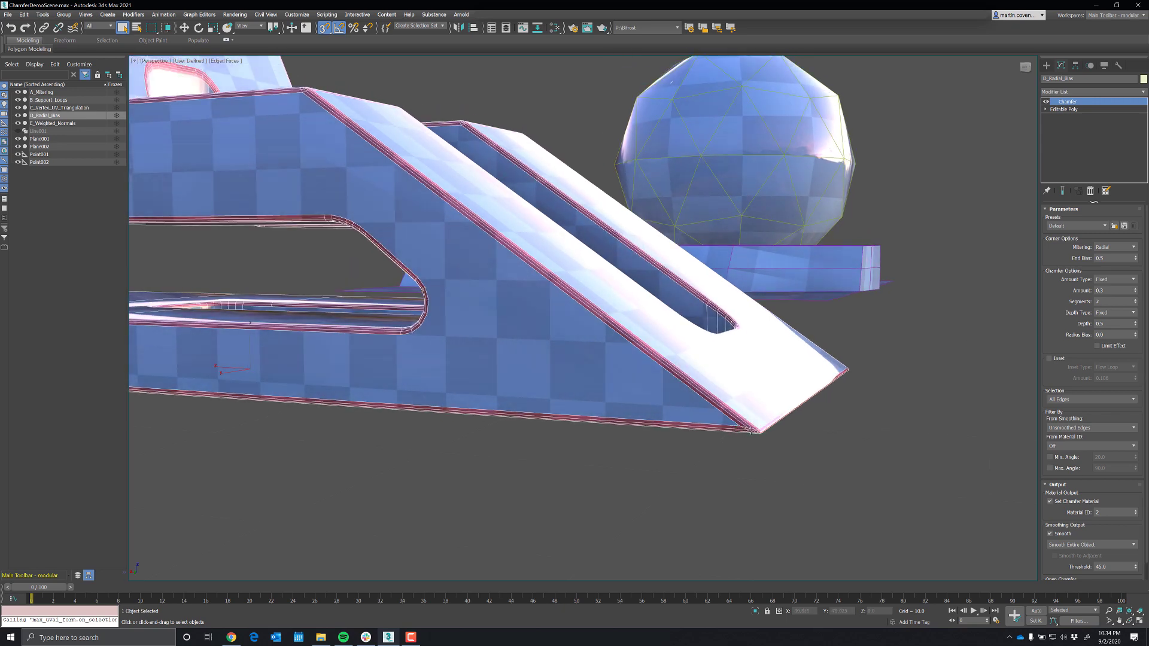
{"action": "mouse_move", "coordinate": [1136, 293]}
{"action": "left_mouse_down"}
{"action": "mouse_move", "coordinate": [1136, 276]}
{"action": "mouse_move", "coordinate": [1136, 290]}
{"action": "left_mouse_up"}
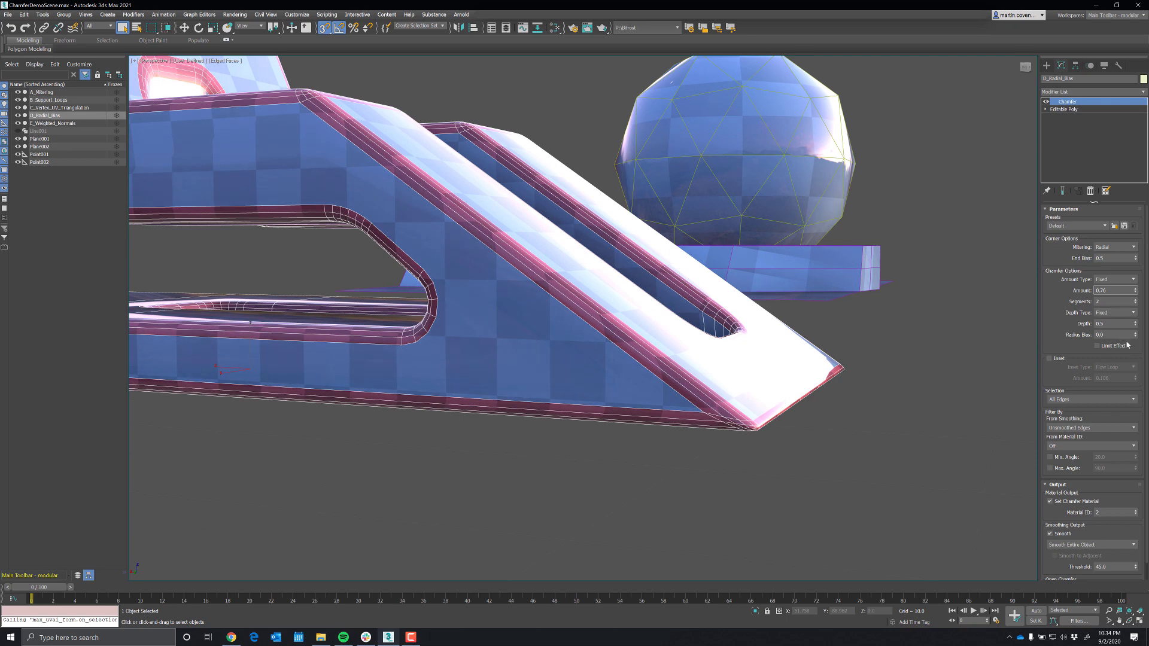
Try a radius bias of 1.0 on the D_Radial_Bias Chamfer, examine the sharp corner, and return the bias to 0.
{"action": "left_click_drag", "start_coordinate": [1135, 335], "coordinate": [1133, 270]}
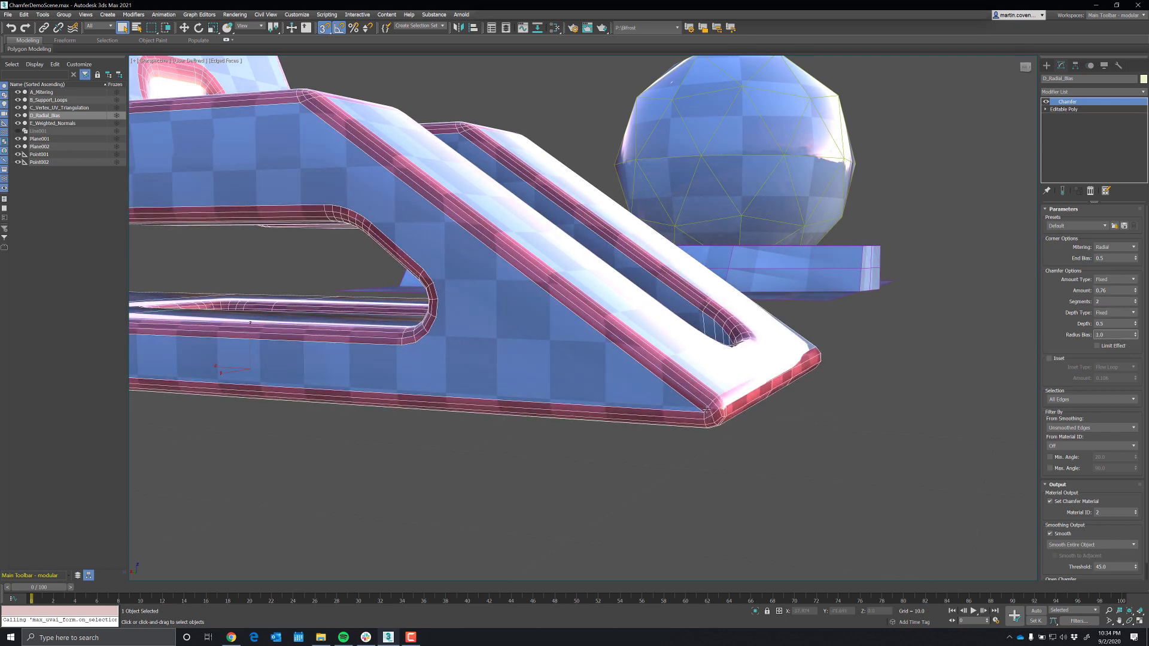
{"action": "middle_click_drag", "start_coordinate": [706, 410], "coordinate": [736, 380], "text": "alt"}
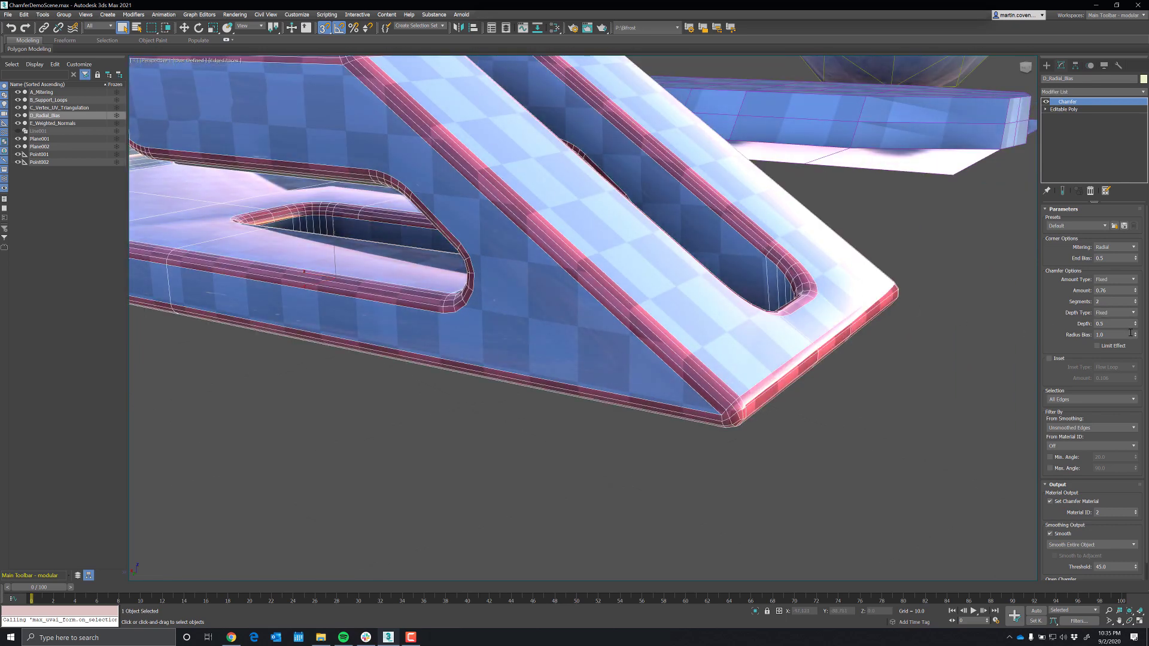
{"action": "left_click_drag", "start_coordinate": [1135, 335], "coordinate": [1131, 426]}
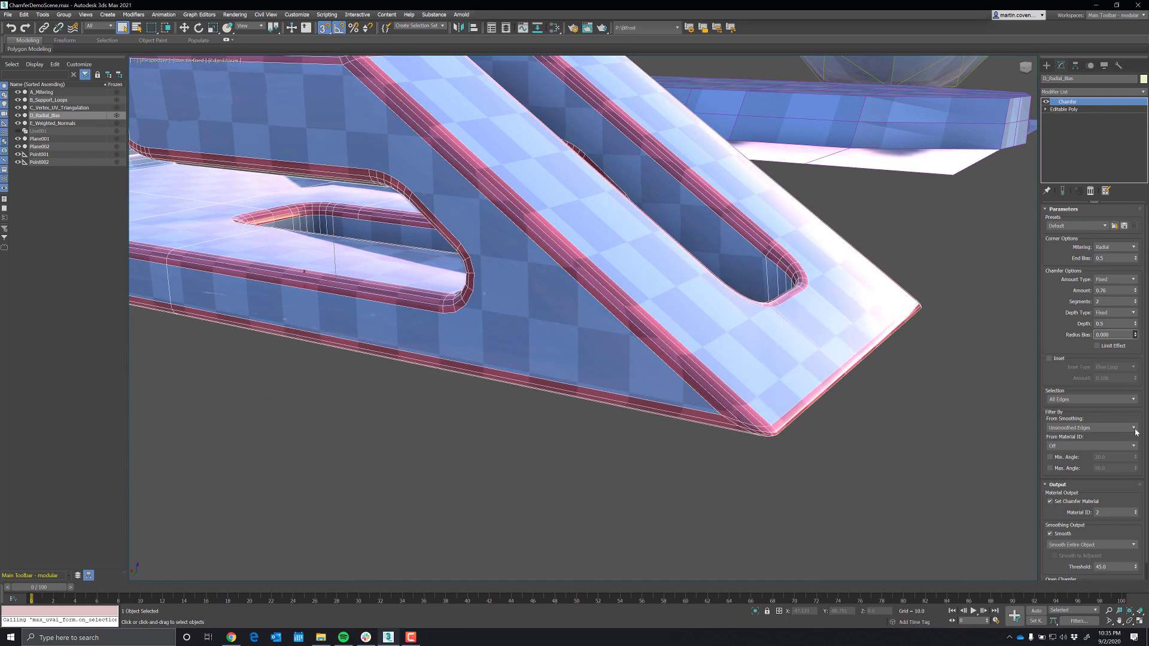
Set the D_Radial_Bias Chamfer amount to 0.477 and try raising the radius bias around the slots before resetting it to 0.
{"action": "middle_click_drag", "start_coordinate": [508, 275], "coordinate": [646, 437], "text": "alt"}
{"action": "scroll", "coordinate": [646, 437], "scroll_direction": "down", "scroll_amount": 6}
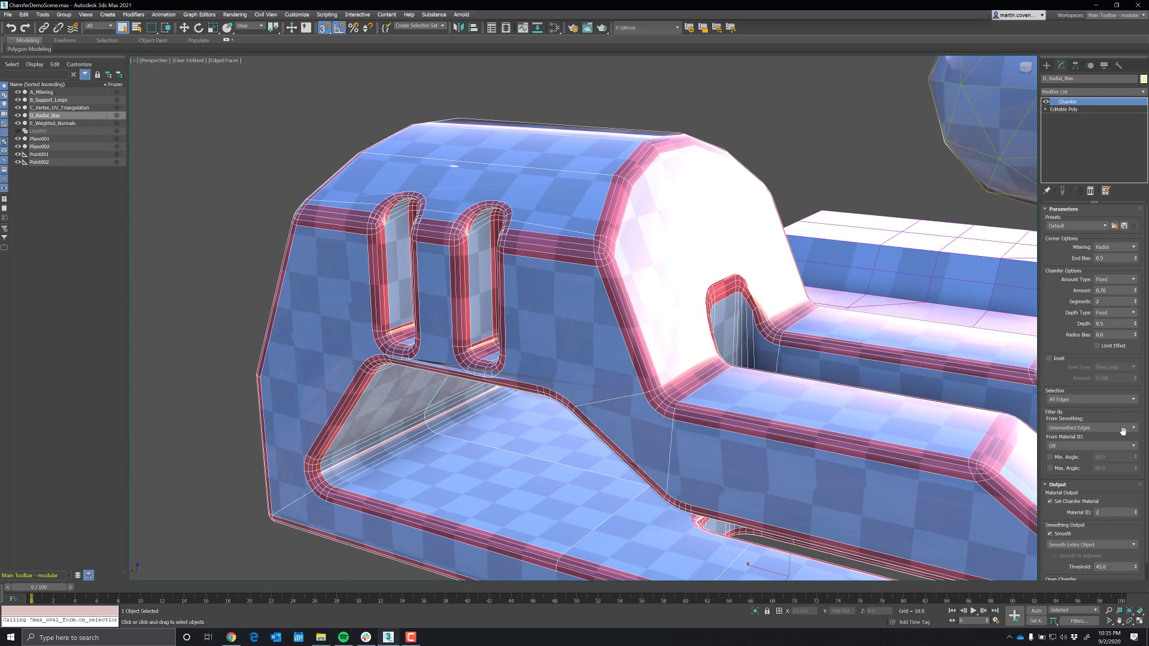
{"action": "left_click_drag", "start_coordinate": [1134, 291], "coordinate": [1133, 362]}
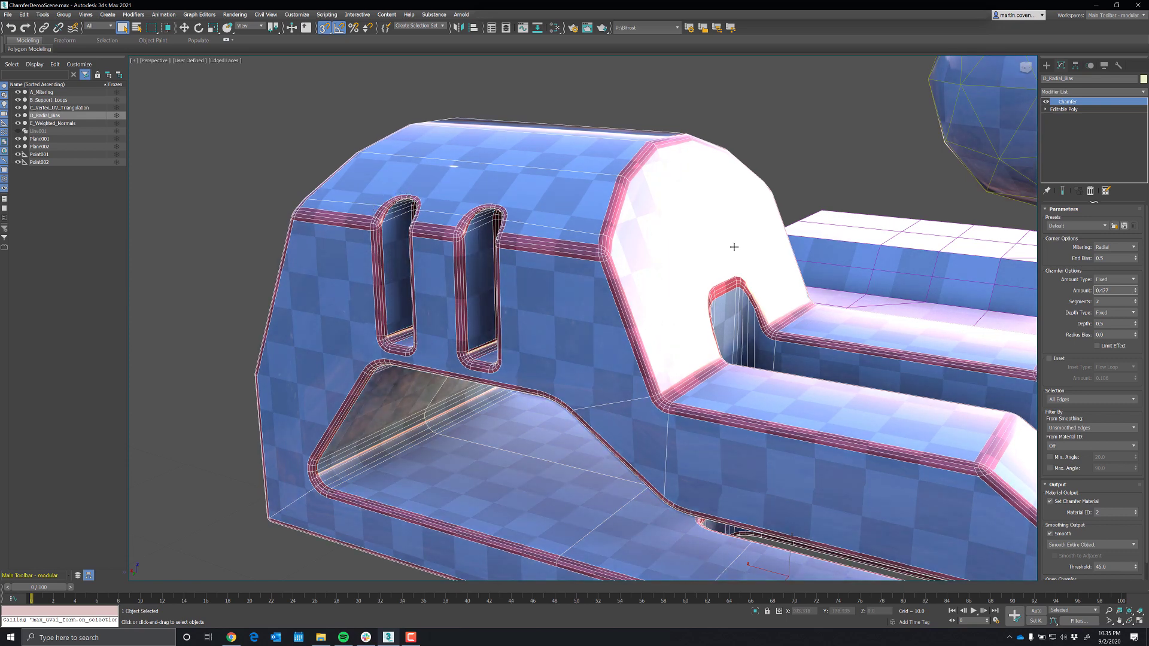
{"action": "left_click_drag", "start_coordinate": [1135, 337], "coordinate": [1128, 294]}
{"action": "right_click", "coordinate": [1128, 293]}
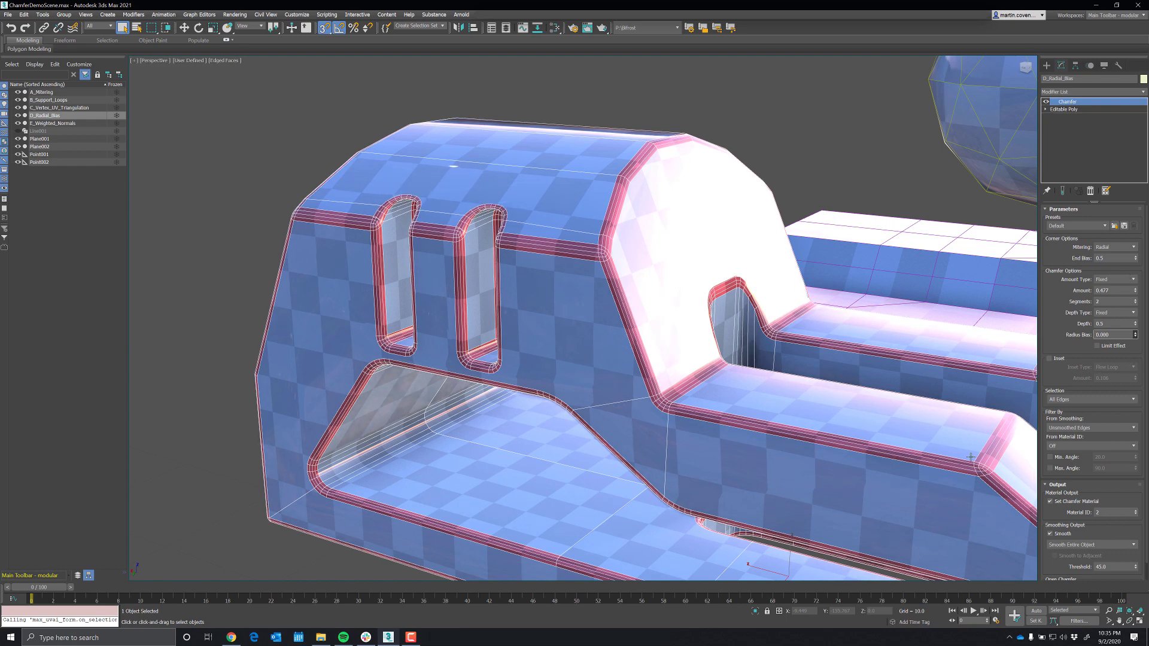
Select the raised, checkered Plane001 mesh and enable its lower Chamfer modifier.
{"action": "scroll", "coordinate": [574, 364], "scroll_direction": "up", "scroll_amount": 3}
{"action": "middle_click_drag", "start_coordinate": [574, 364], "coordinate": [349, 297]}
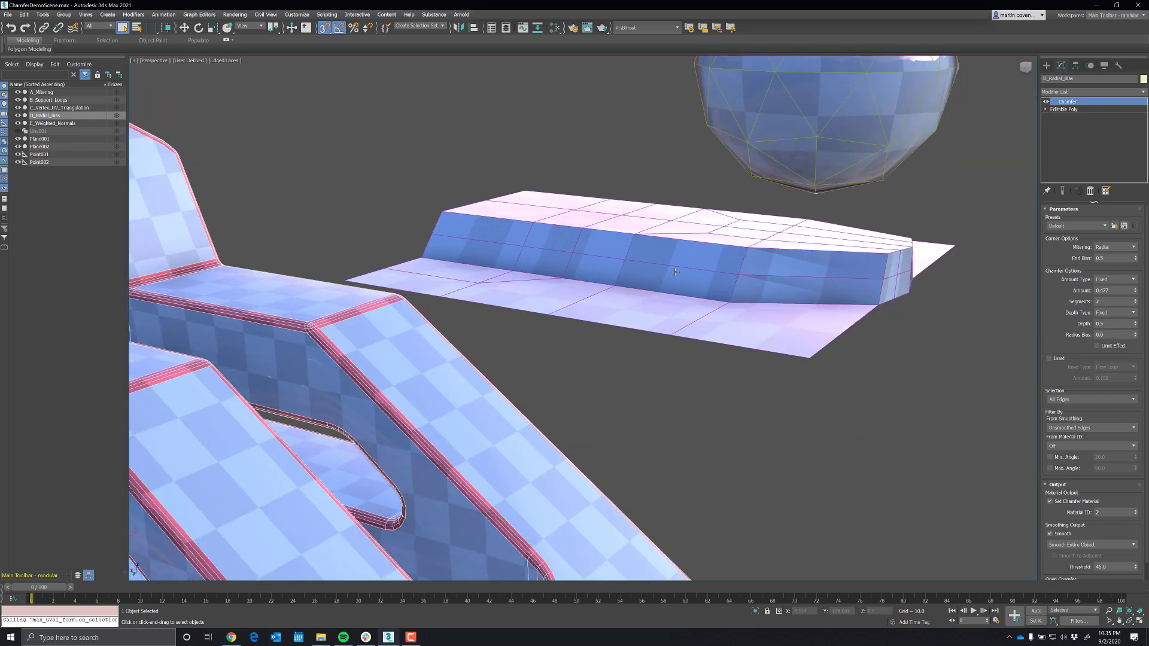
{"action": "left_click", "coordinate": [688, 281]}
{"action": "key", "text": "z"}
{"action": "middle_click_drag", "start_coordinate": [778, 267], "coordinate": [623, 381], "text": "alt"}
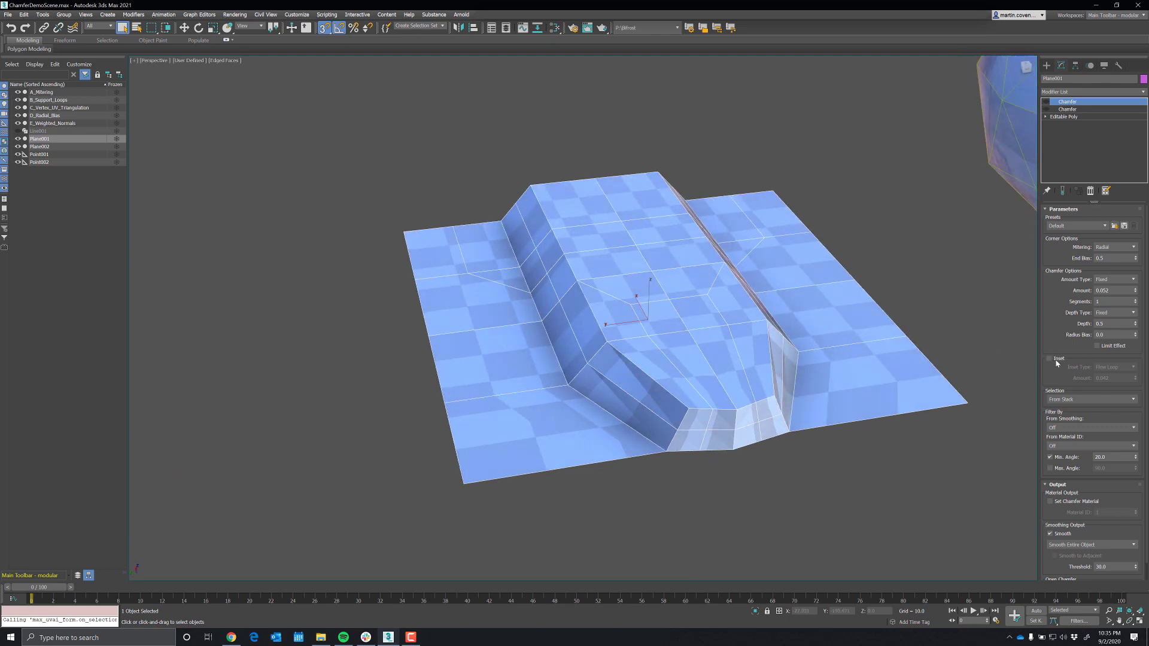
{"action": "left_click", "coordinate": [1067, 110]}
{"action": "left_click", "coordinate": [1046, 110]}
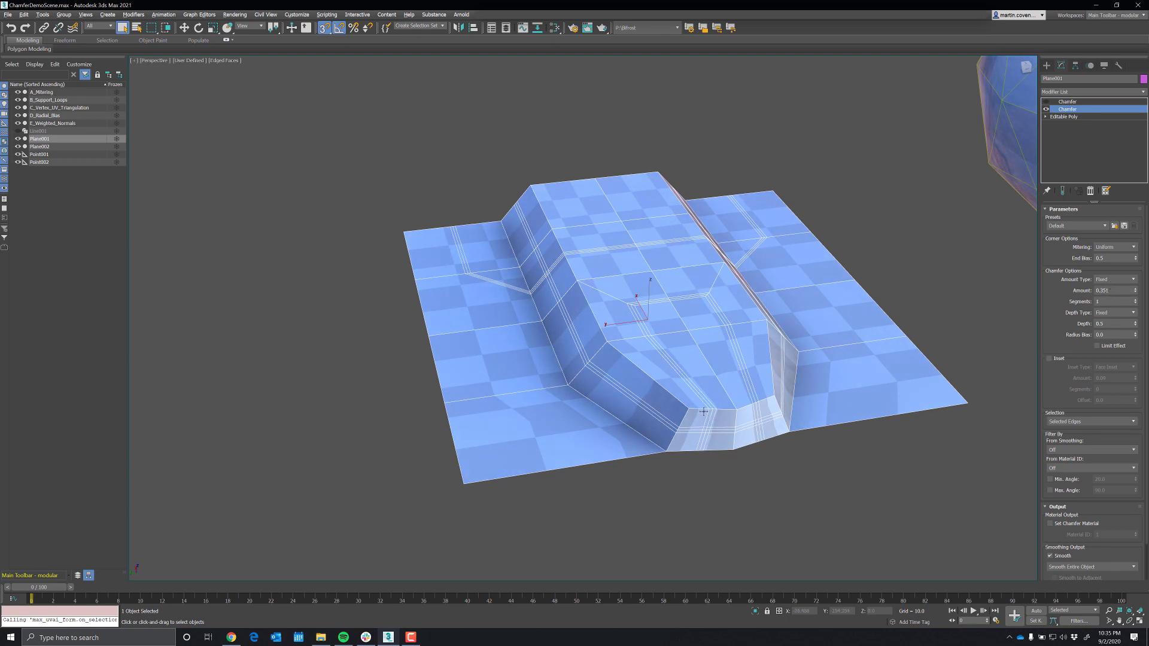
{"action": "middle_click_drag", "start_coordinate": [704, 413], "coordinate": [703, 408], "text": "alt"}
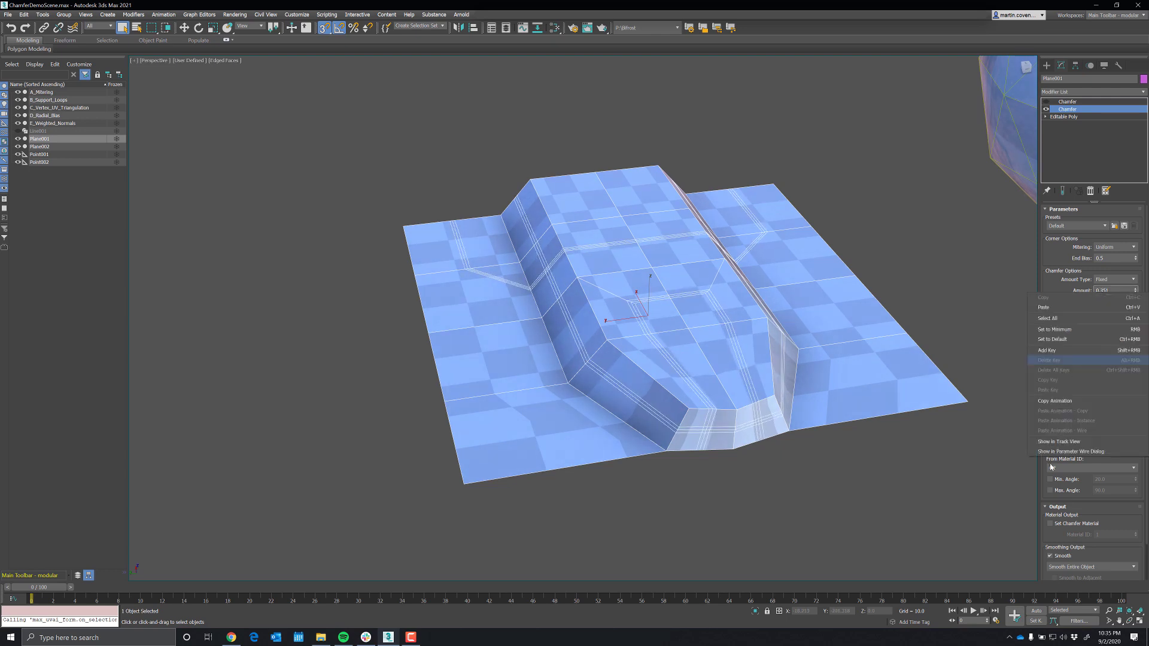
Try the 20-degree minimum angle filter on Plane001's lower Chamfer and switch it off again.
{"action": "right_click", "coordinate": [1119, 291]}
{"action": "left_click", "coordinate": [1058, 488]}
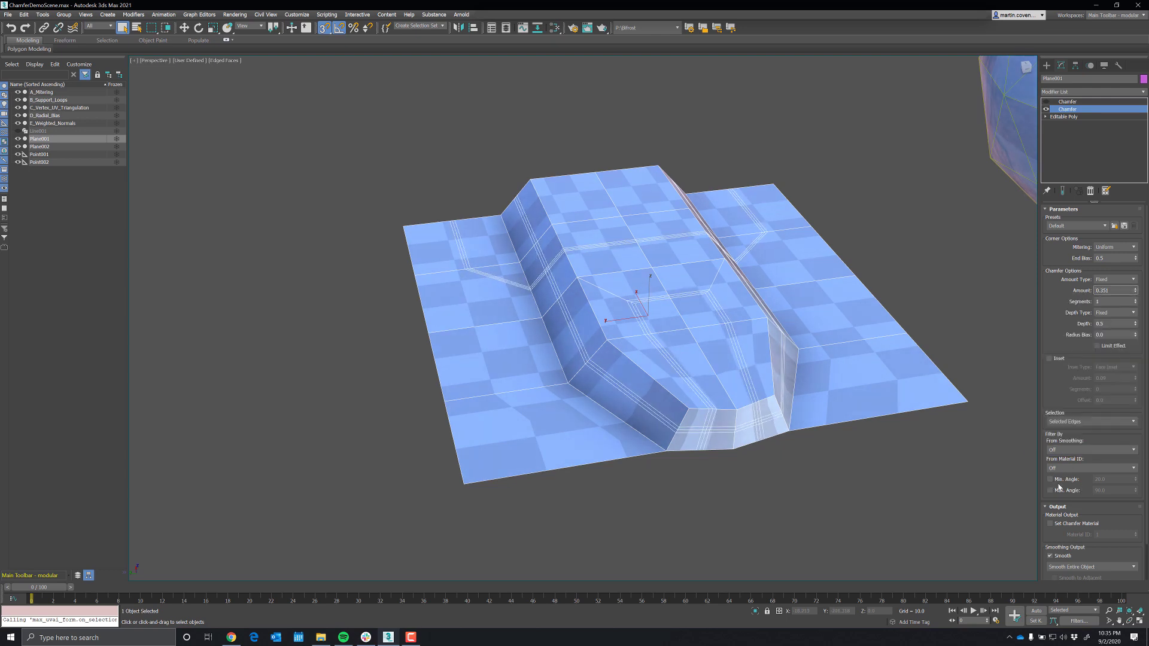
{"action": "left_click", "coordinate": [1050, 479]}
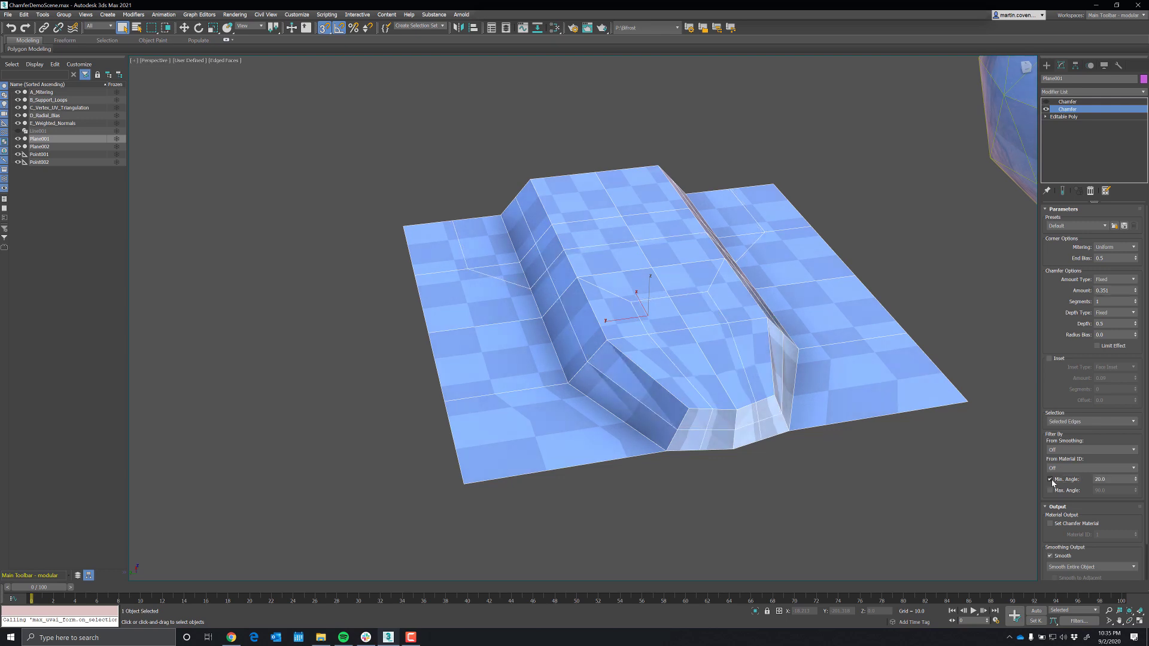
{"action": "left_click", "coordinate": [1050, 479]}
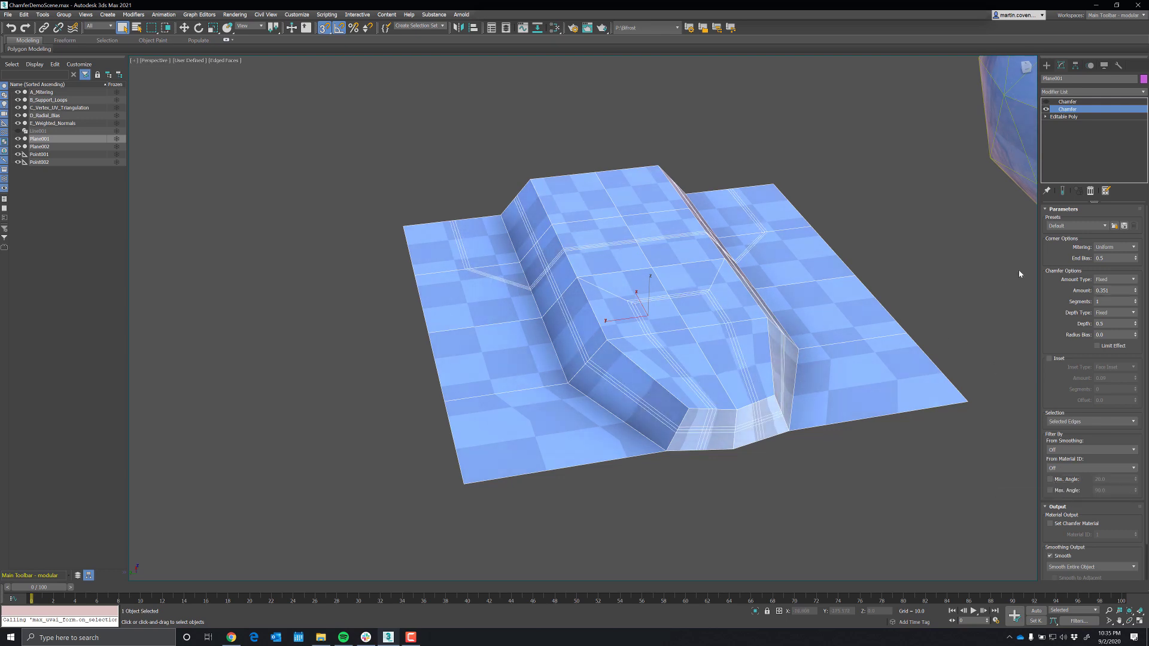
Enable a Face Inset on Plane001's lower Chamfer and increase the inset amount slightly.
{"action": "left_click", "coordinate": [1049, 358]}
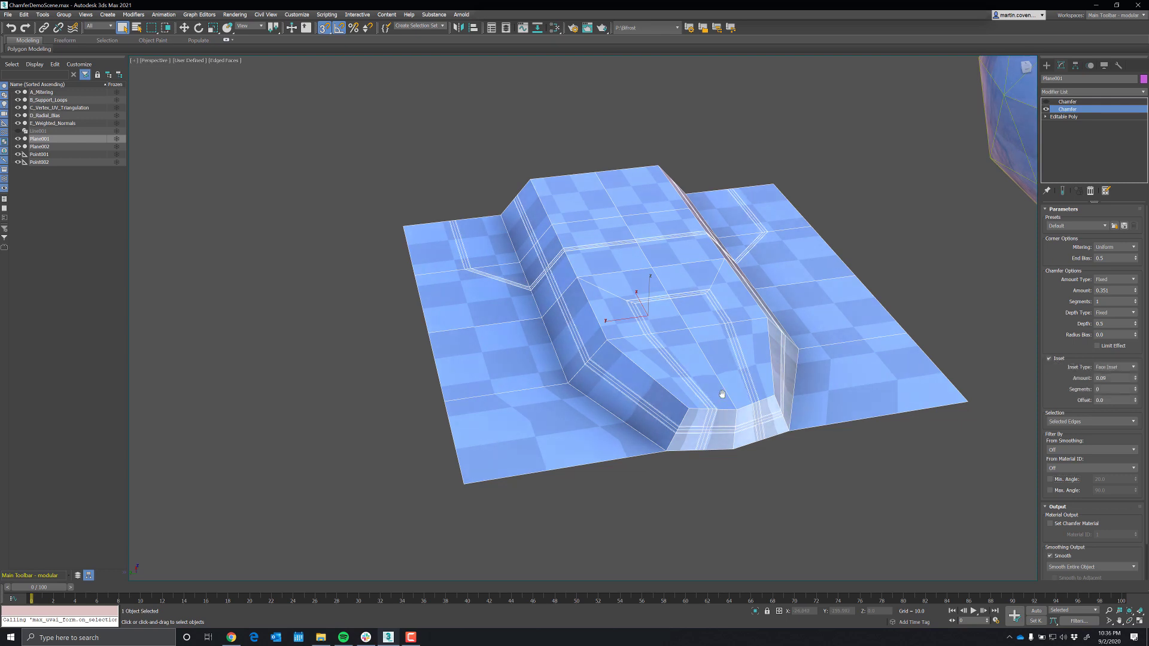
{"action": "middle_click_drag", "start_coordinate": [723, 394], "coordinate": [769, 389]}
{"action": "scroll", "coordinate": [768, 389], "scroll_direction": "up", "scroll_amount": 5}
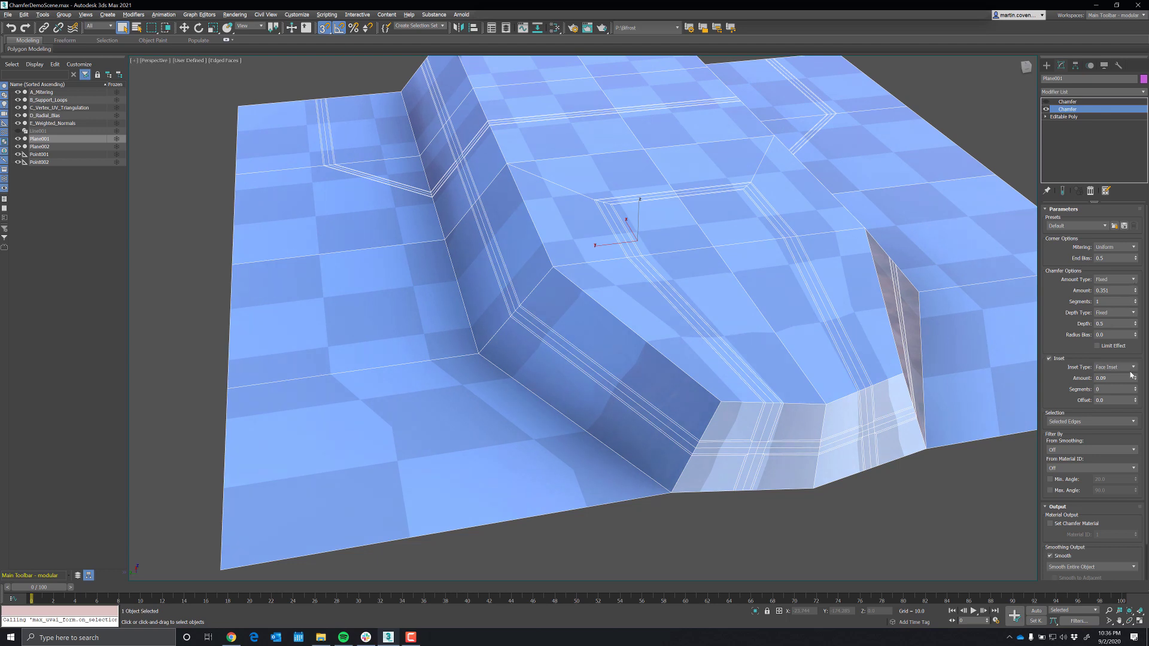
{"action": "mouse_move", "coordinate": [1134, 378]}
{"action": "left_mouse_down"}
{"action": "mouse_move", "coordinate": [1135, 348]}
{"action": "mouse_move", "coordinate": [1133, 378]}
{"action": "left_mouse_up"}
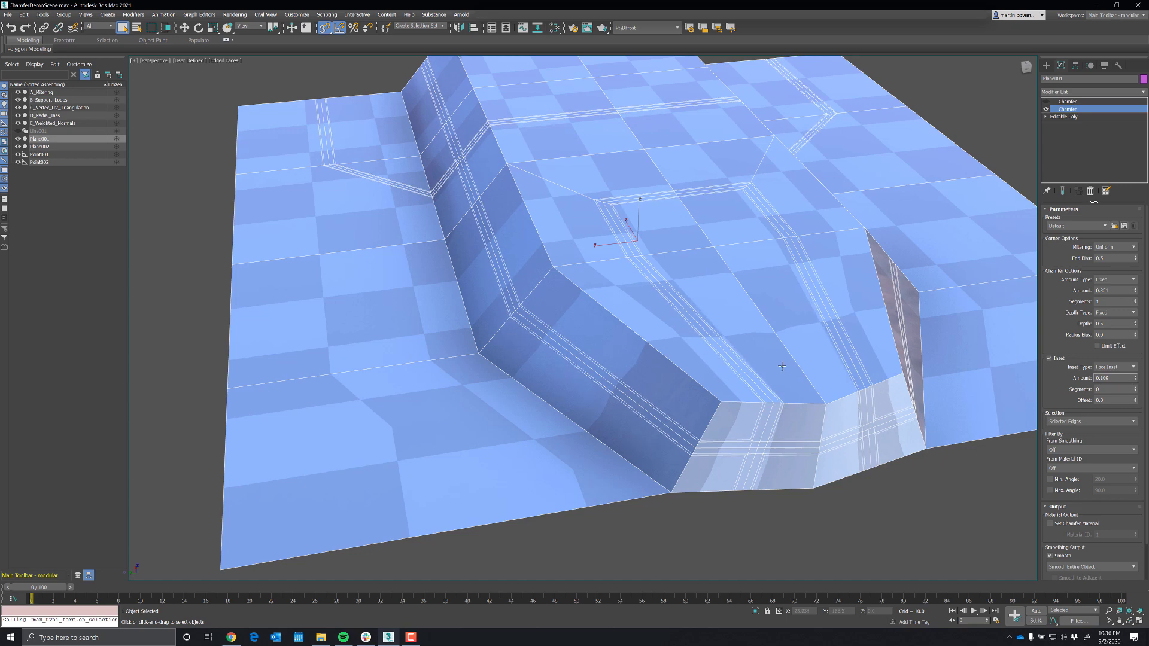
Set the inset offset of Plane001's lower Chamfer to -0.479 to sink the chamfered strips into panel grooves.
{"action": "middle_click_drag", "start_coordinate": [790, 383], "coordinate": [780, 410]}
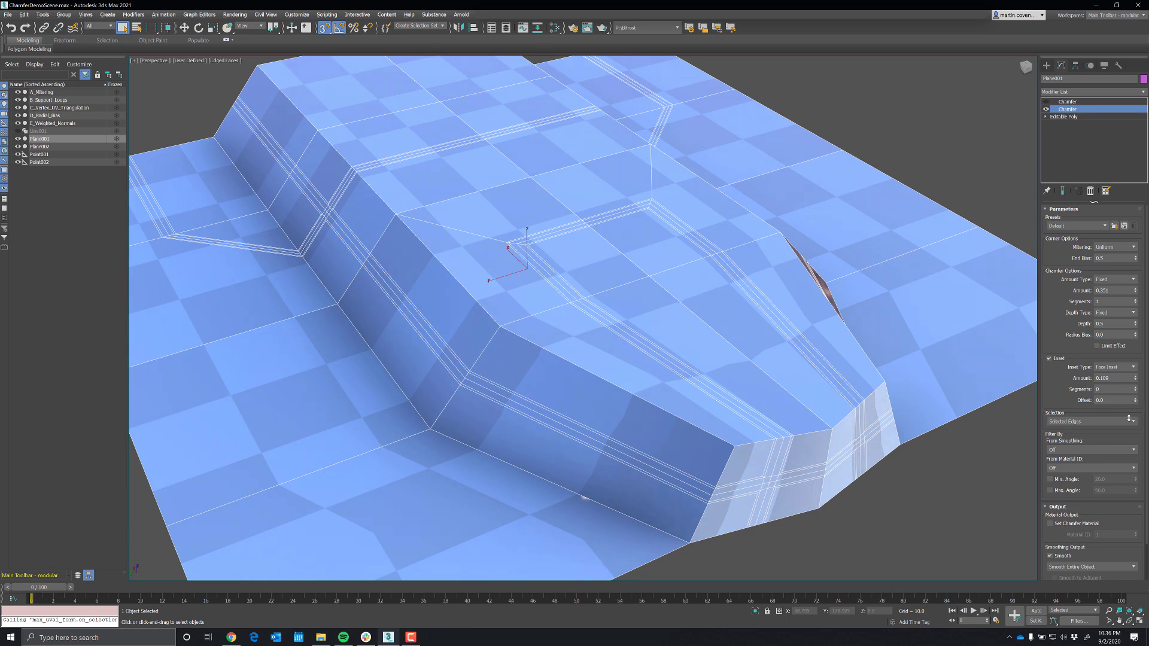
{"action": "left_click_drag", "start_coordinate": [1128, 418], "coordinate": [1125, 429]}
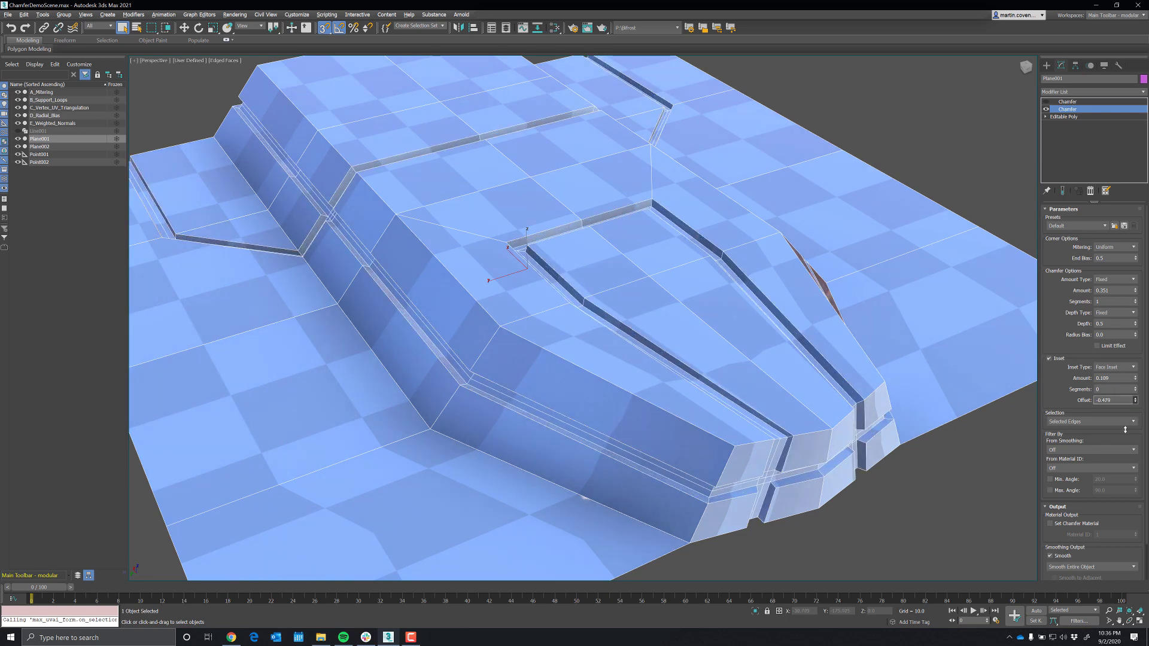
{"action": "middle_click_drag", "start_coordinate": [735, 409], "coordinate": [777, 430], "text": "alt"}
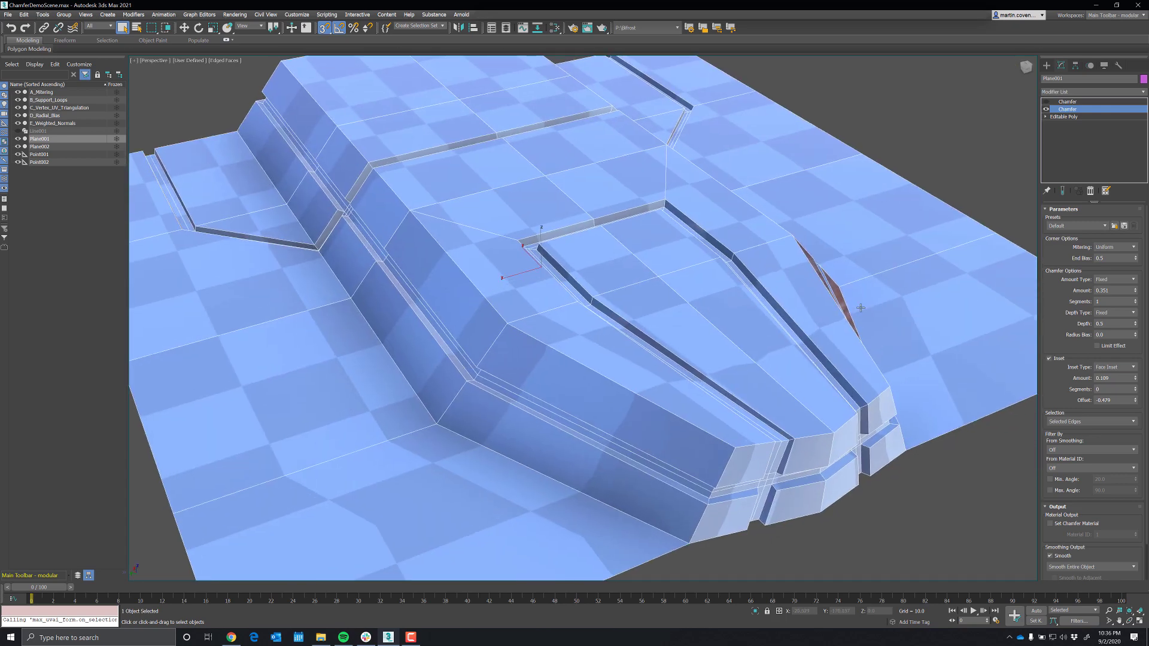
Enable Plane001's upper Chamfer, inspect the bevelled groove edges, and turn off the edged faces display to examine the shading.
{"action": "left_click", "coordinate": [1060, 103]}
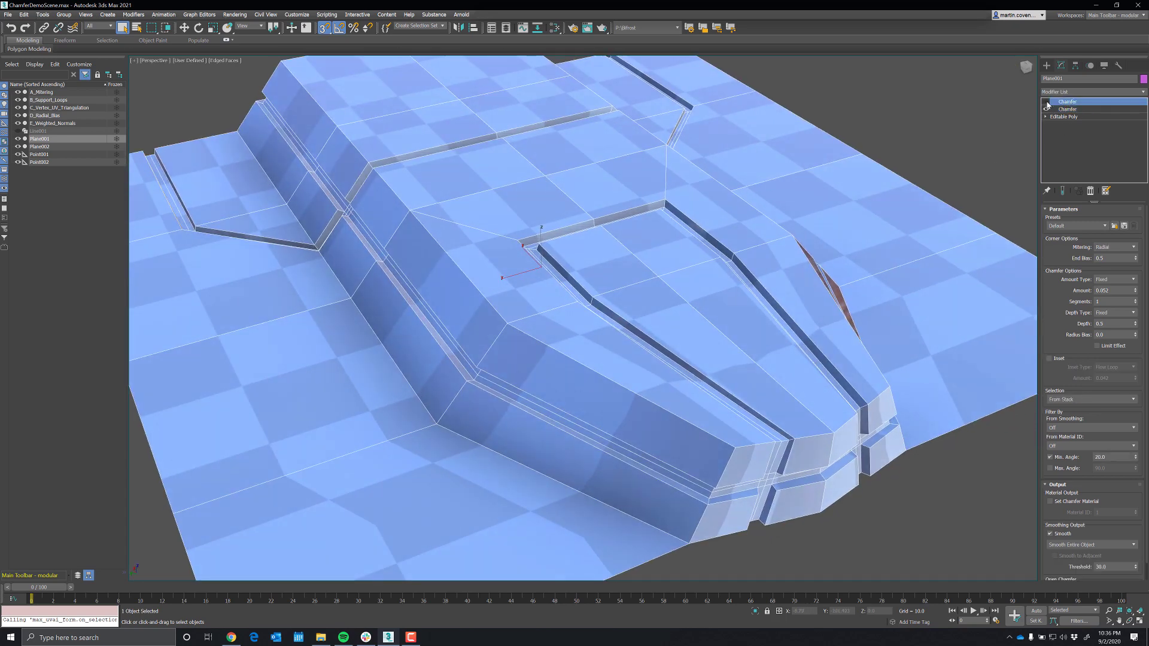
{"action": "left_click", "coordinate": [1046, 102]}
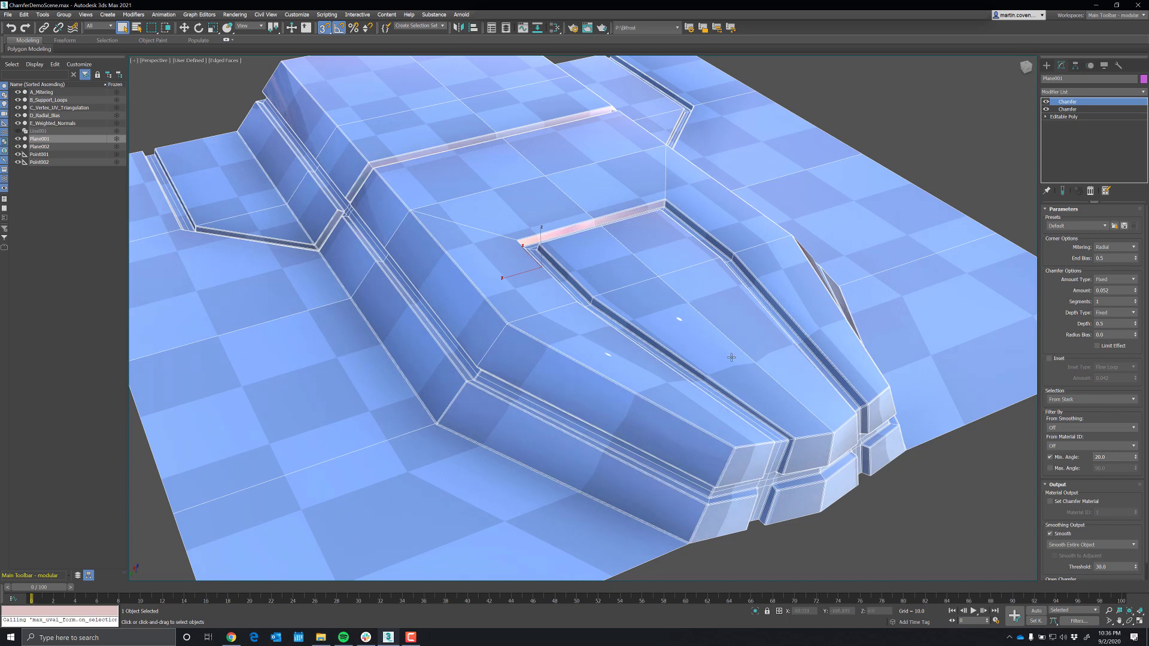
{"action": "scroll", "coordinate": [736, 354], "scroll_direction": "up", "scroll_amount": 5}
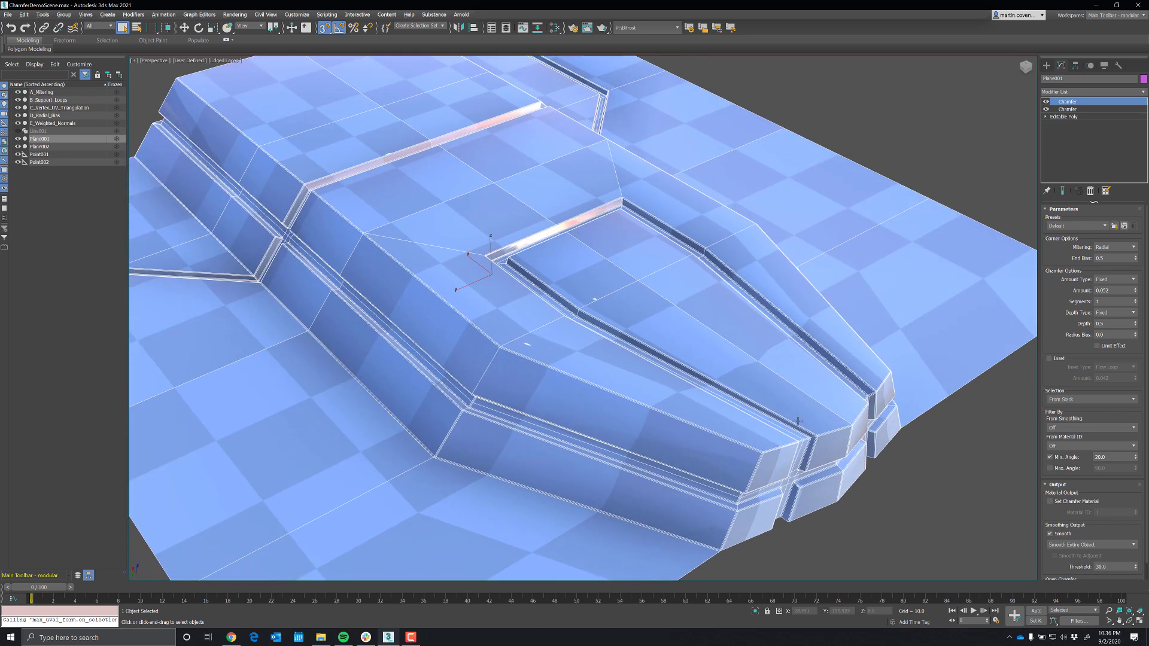
{"action": "scroll", "coordinate": [792, 418], "scroll_direction": "up", "scroll_amount": 2}
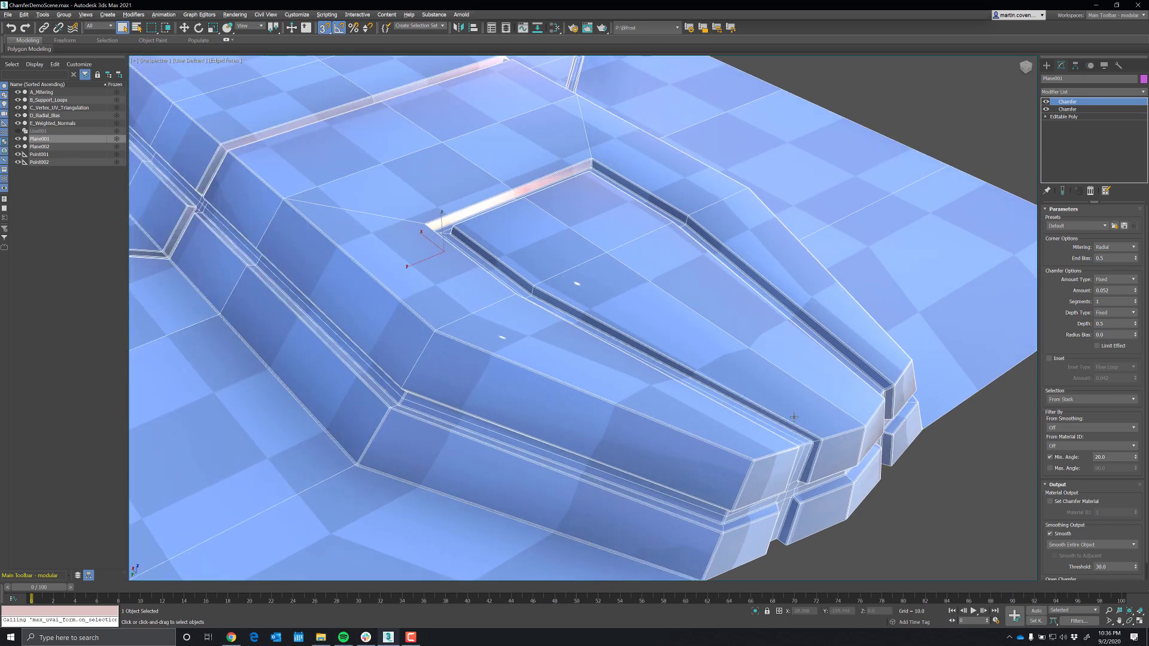
{"action": "middle_click_drag", "start_coordinate": [728, 422], "coordinate": [748, 414]}
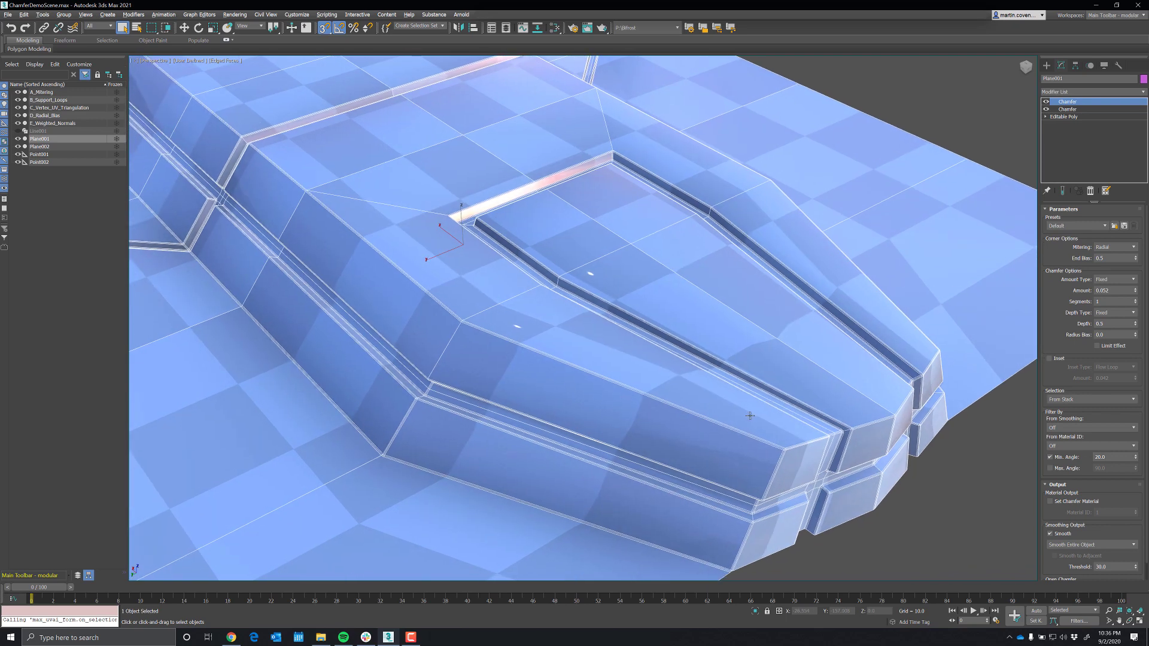
{"action": "key", "text": "F4"}
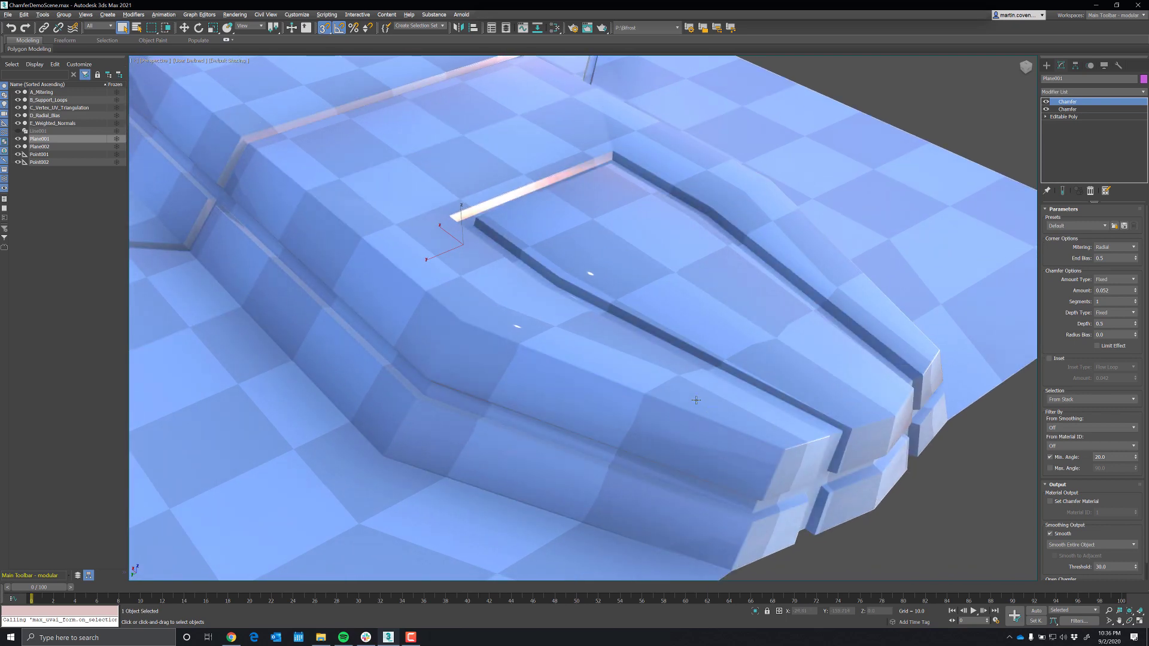
{"action": "middle_click_drag", "start_coordinate": [690, 392], "coordinate": [690, 392], "text": "alt"}
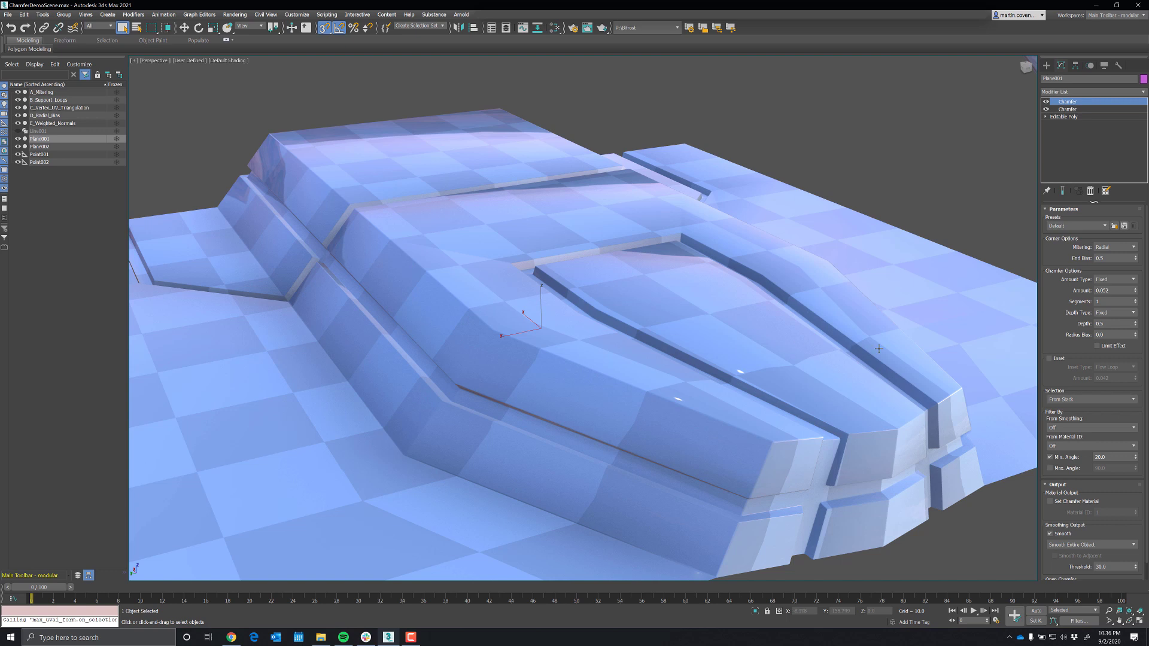
Enable the Flow Loop inset on Plane001's upper Chamfer.
{"action": "left_click", "coordinate": [1050, 359]}
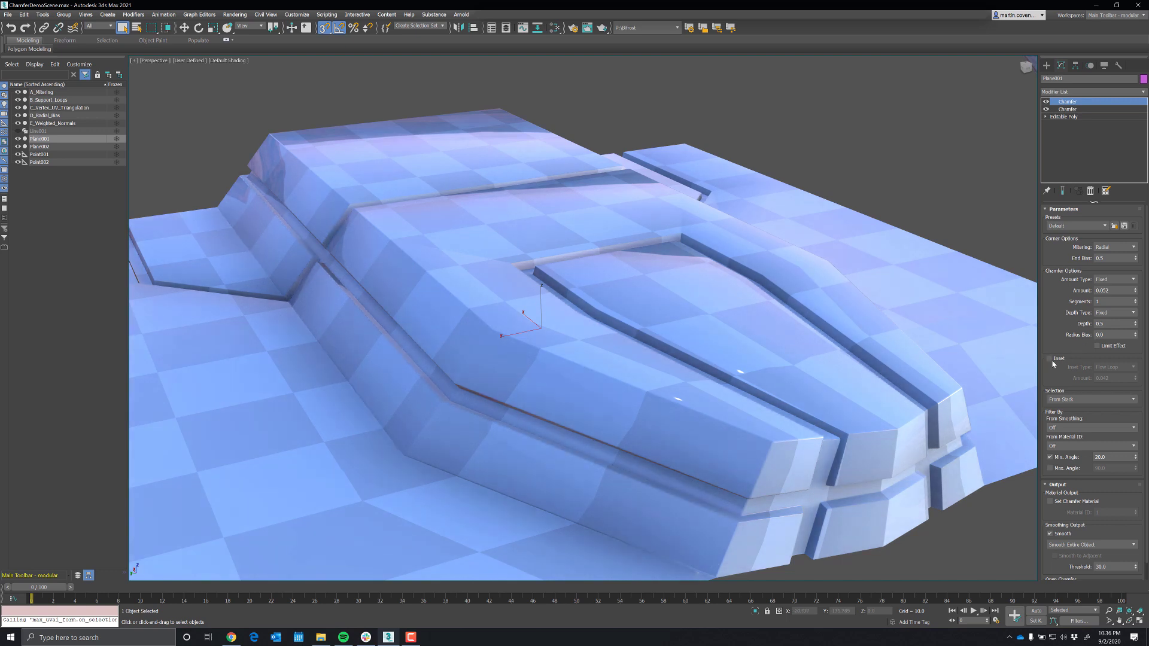
{"action": "left_click", "coordinate": [1053, 362]}
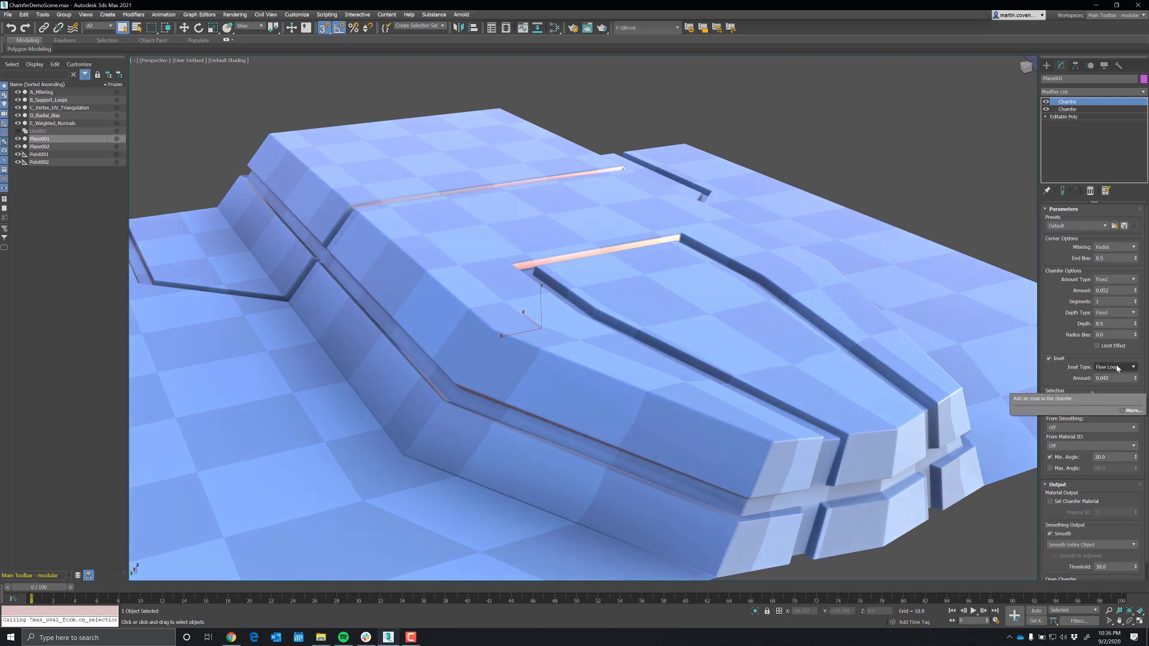
Choose the Flow Loop inset type on Plane001's upper Chamfer, show edged faces, and set the inset amount to 0.031.
{"action": "left_click", "coordinate": [1117, 368]}
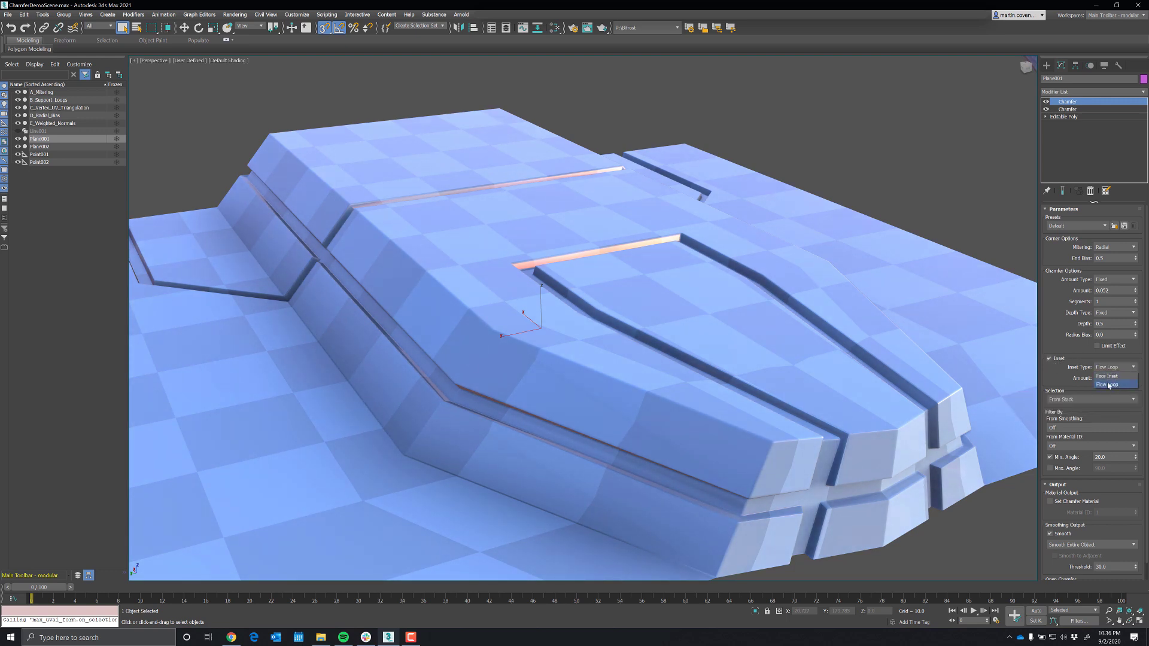
{"action": "left_click", "coordinate": [1108, 384]}
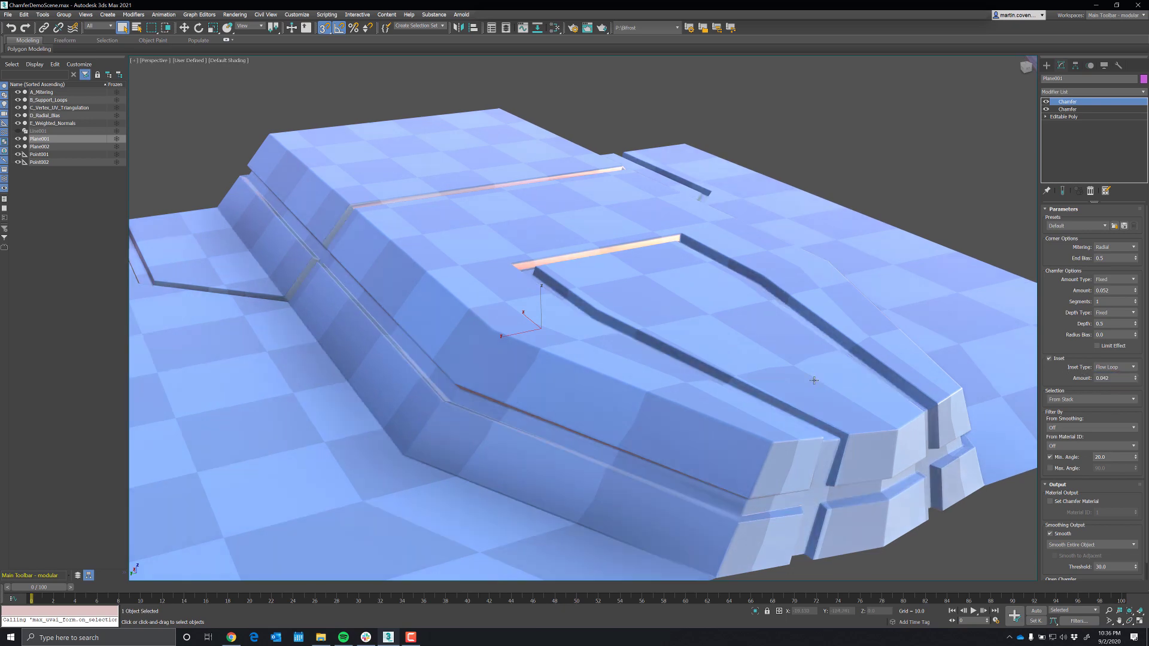
{"action": "key", "text": "F4"}
{"action": "middle_click_drag", "start_coordinate": [770, 448], "coordinate": [853, 441], "text": "alt"}
{"action": "scroll", "coordinate": [825, 440], "scroll_direction": "up", "scroll_amount": 6}
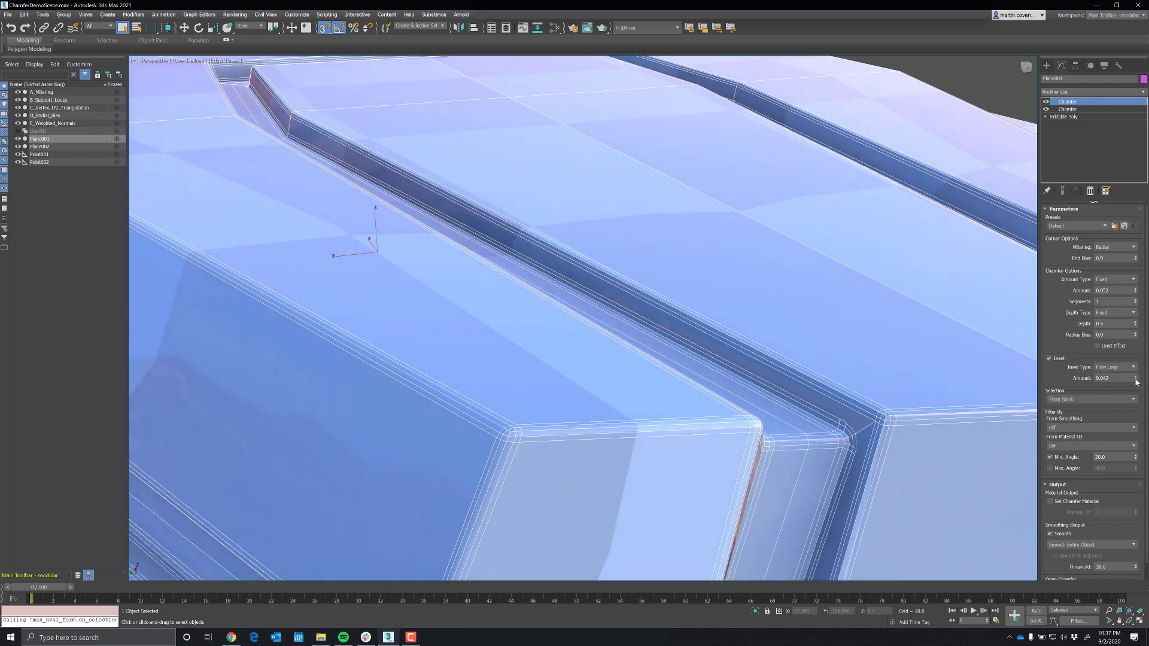
{"action": "left_click_drag", "start_coordinate": [1136, 380], "coordinate": [1134, 390]}
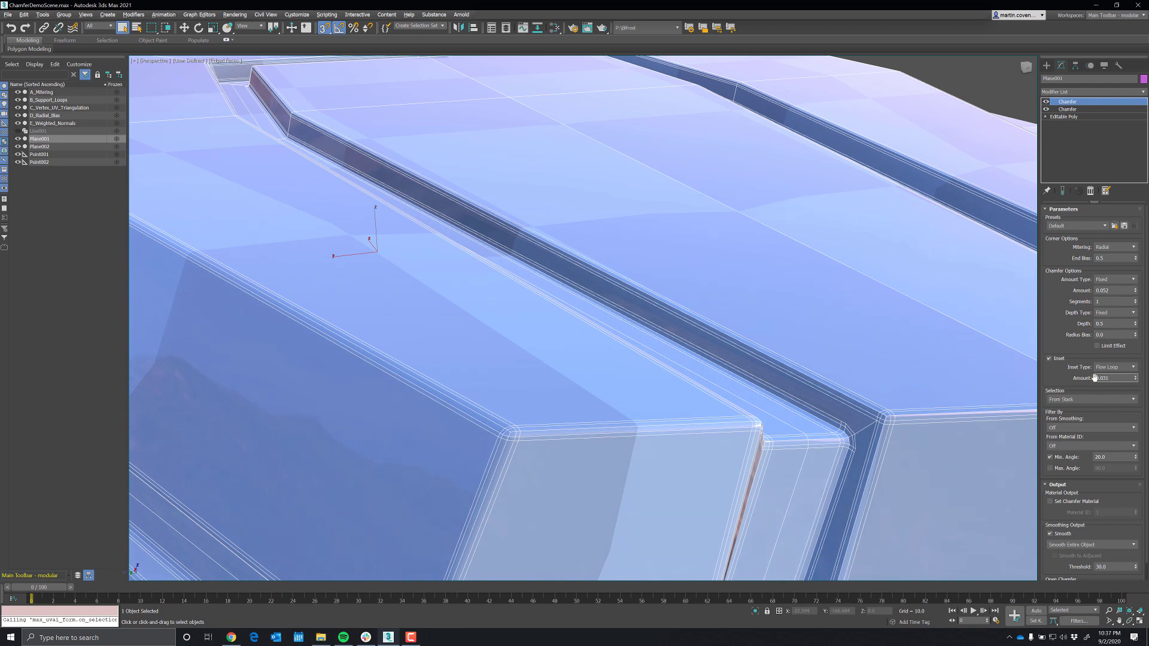
Vary the chamfer amount of Plane001's upper Chamfer down to 0.0 and set it to 0.11 to compare the groove edges.
{"action": "left_click_drag", "start_coordinate": [1135, 291], "coordinate": [809, 417]}
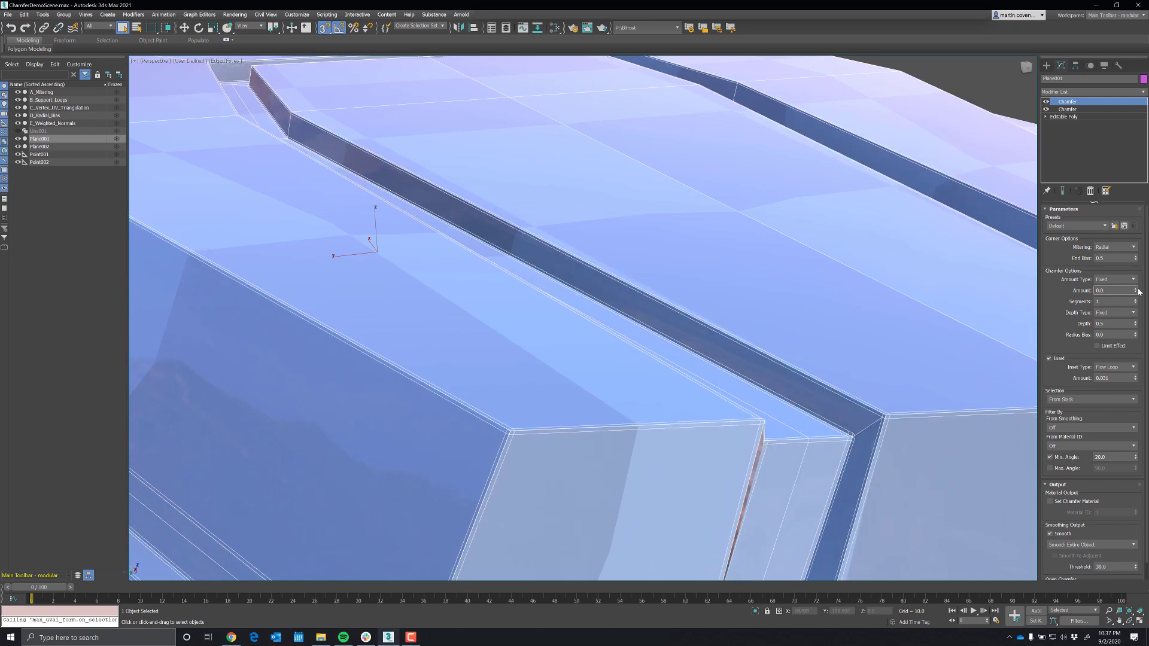
{"action": "left_click_drag", "start_coordinate": [1137, 277], "coordinate": [1136, 290]}
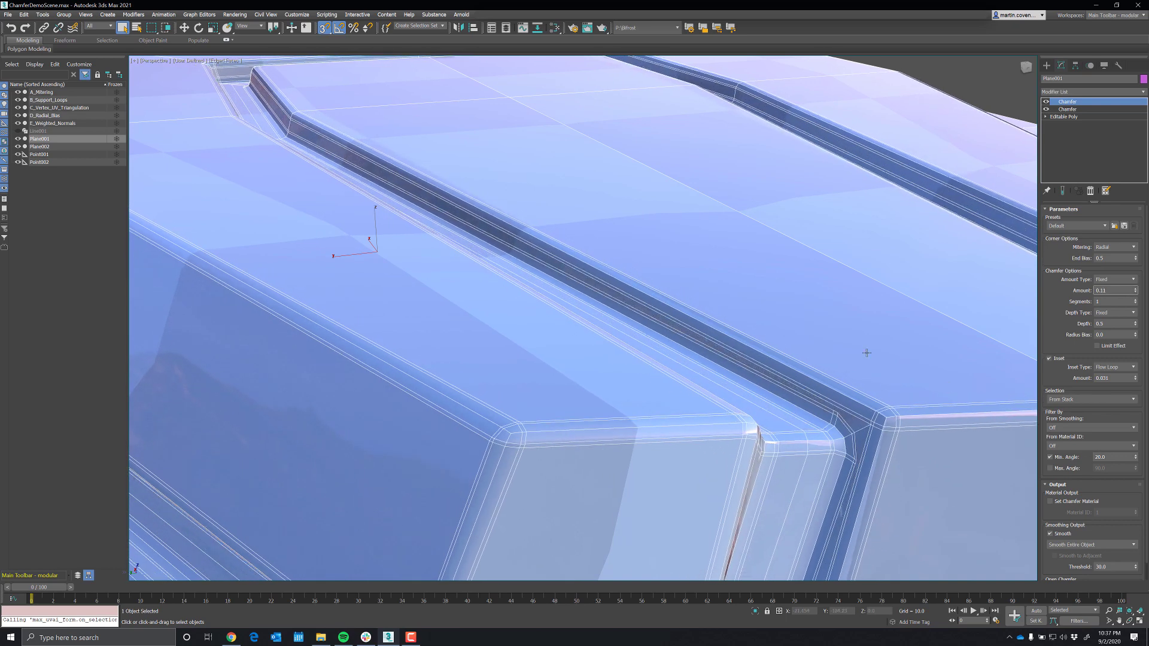
{"action": "middle_click_drag", "start_coordinate": [644, 351], "coordinate": [787, 290], "text": "alt"}
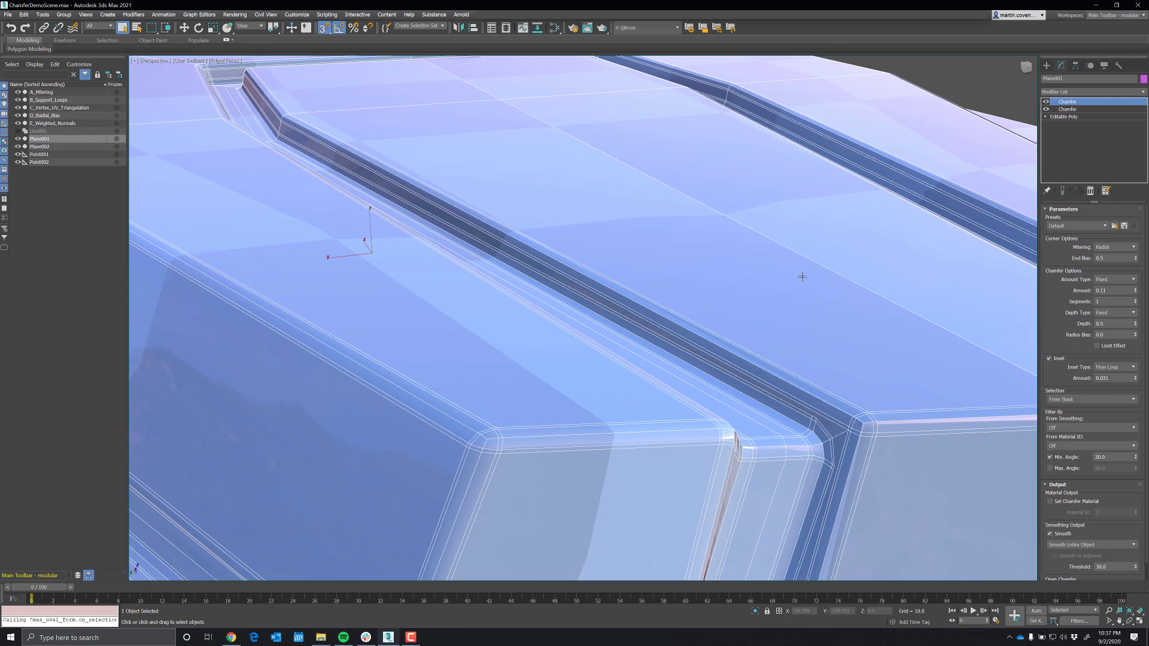
Enable the lower Chamfer on the E_Weighted_Normals sphere to open holes at its vertices, and review the modifier's Open Chamfer output options.
{"action": "scroll", "coordinate": [795, 311], "scroll_direction": "down", "scroll_amount": 10}
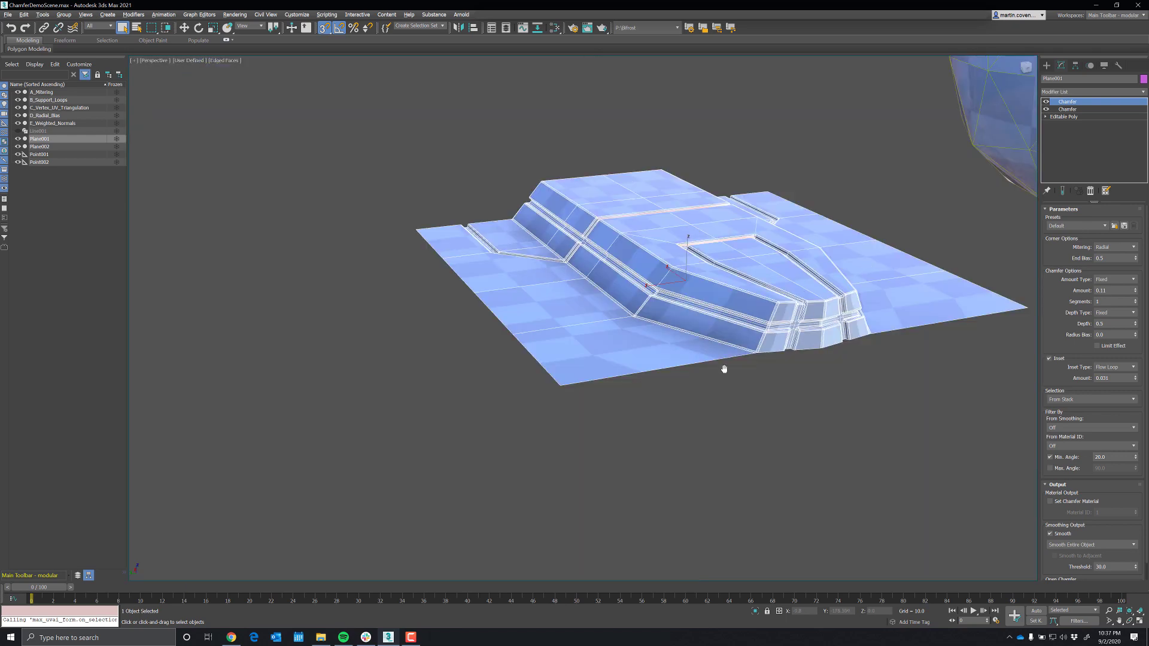
{"action": "middle_click_drag", "start_coordinate": [724, 369], "coordinate": [601, 414]}
{"action": "middle_click_drag", "start_coordinate": [787, 316], "coordinate": [644, 428]}
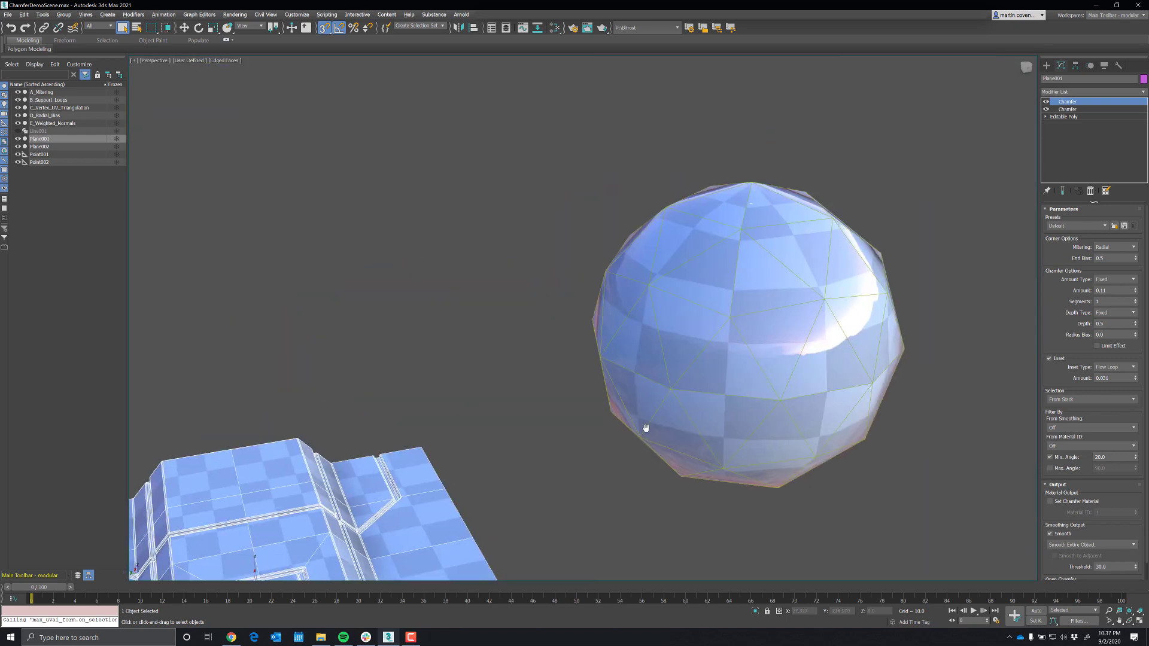
{"action": "left_click", "coordinate": [750, 367]}
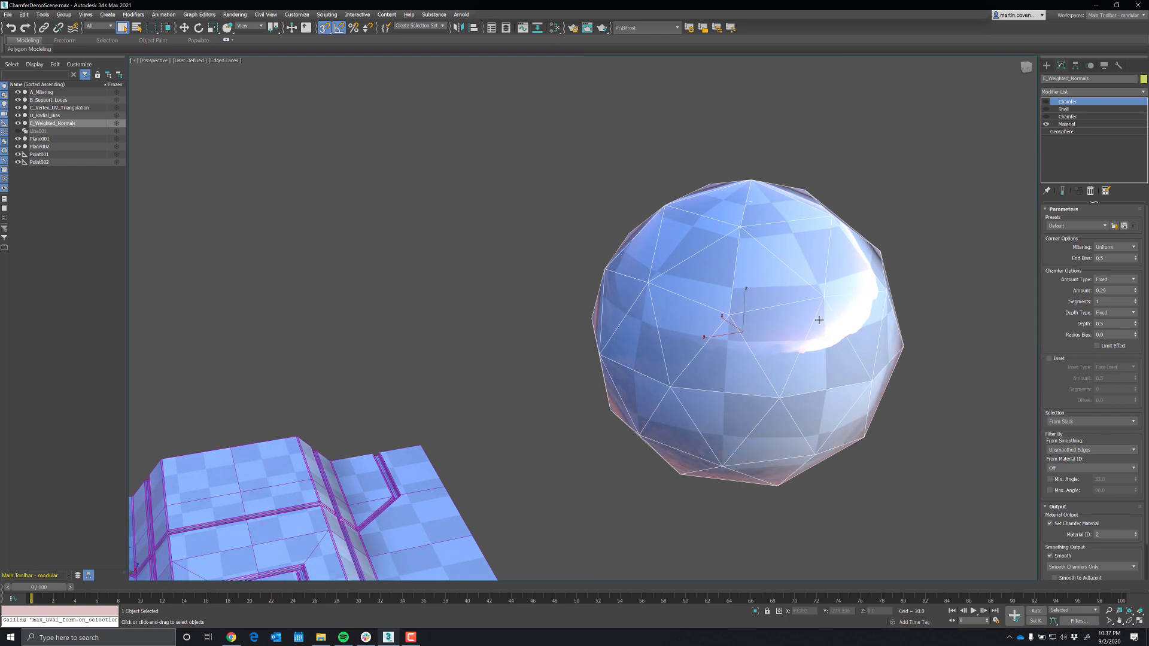
{"action": "middle_click_drag", "start_coordinate": [826, 366], "coordinate": [800, 361], "text": "alt"}
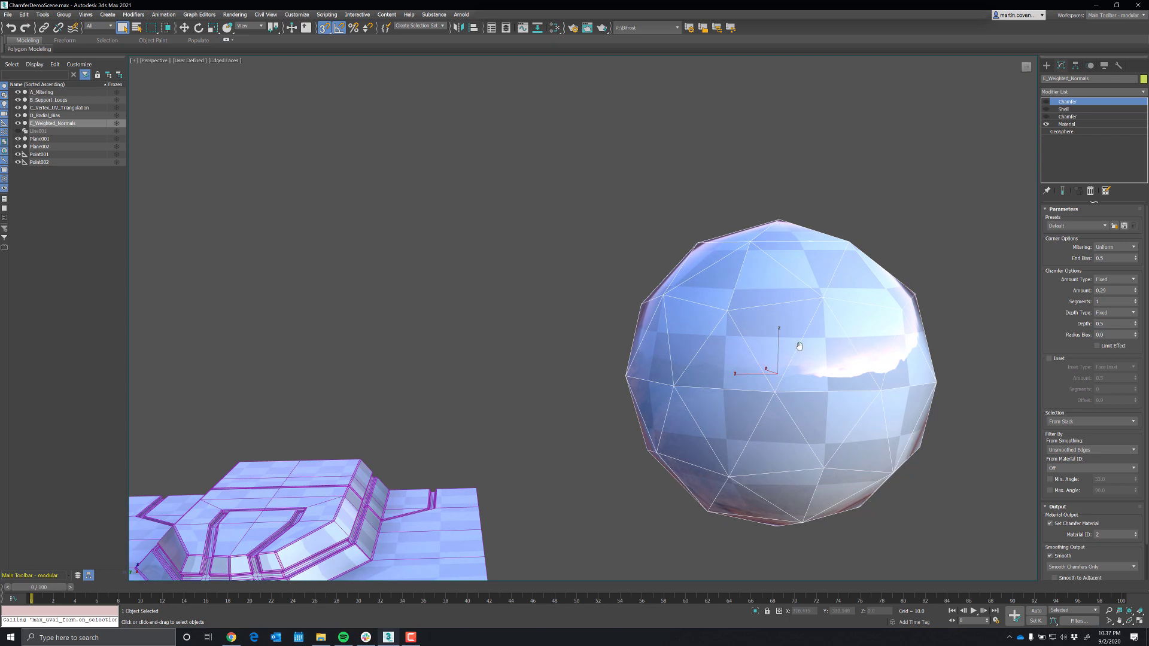
{"action": "middle_click_drag", "start_coordinate": [777, 349], "coordinate": [785, 346], "text": "alt"}
{"action": "left_click", "coordinate": [1066, 117]}
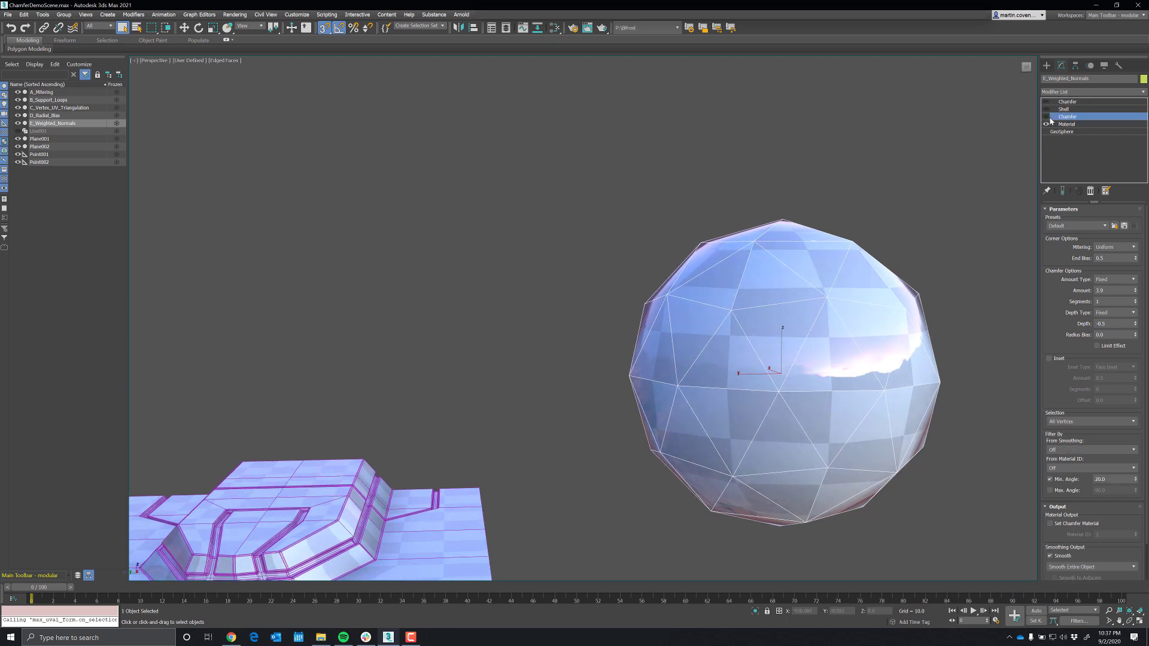
{"action": "left_click", "coordinate": [1046, 118]}
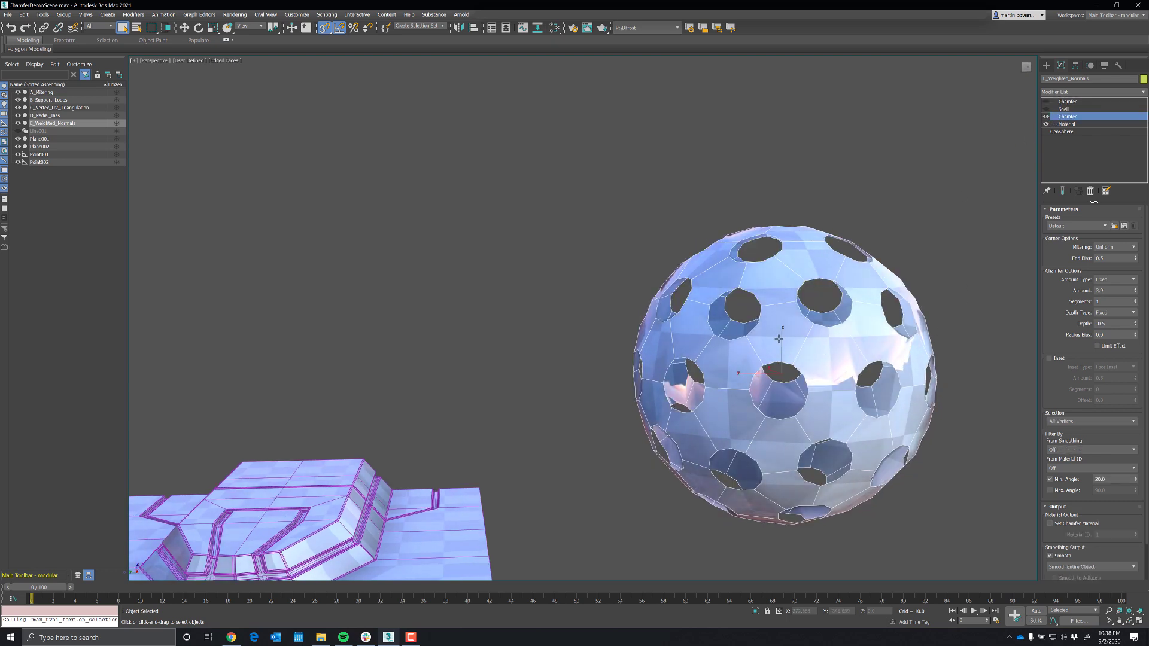
{"action": "middle_click_drag", "start_coordinate": [846, 375], "coordinate": [1016, 544], "text": "alt"}
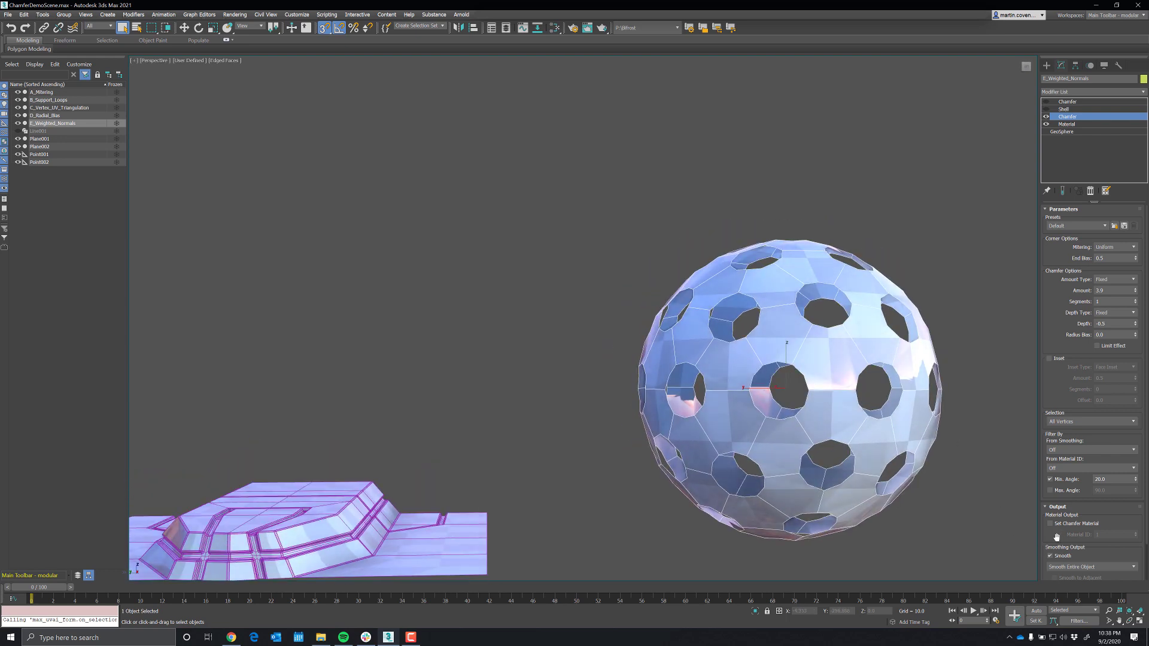
{"action": "scroll", "coordinate": [1059, 533], "scroll_direction": "down", "scroll_amount": 3}
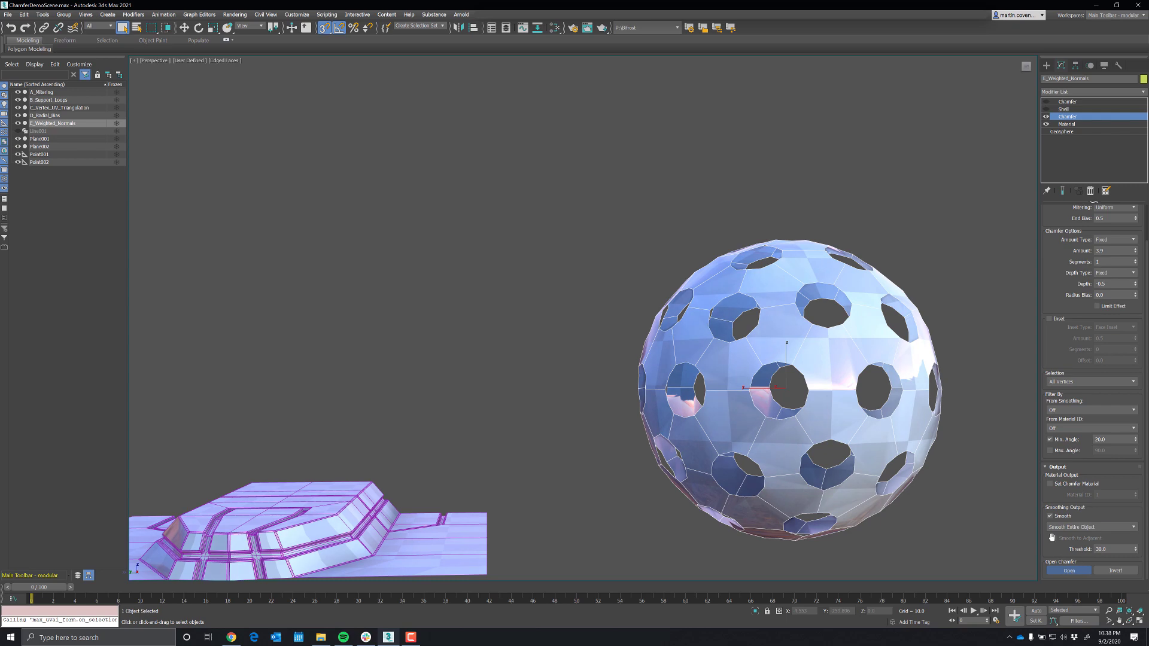
{"action": "scroll", "coordinate": [1062, 346], "scroll_direction": "up", "scroll_amount": 3}
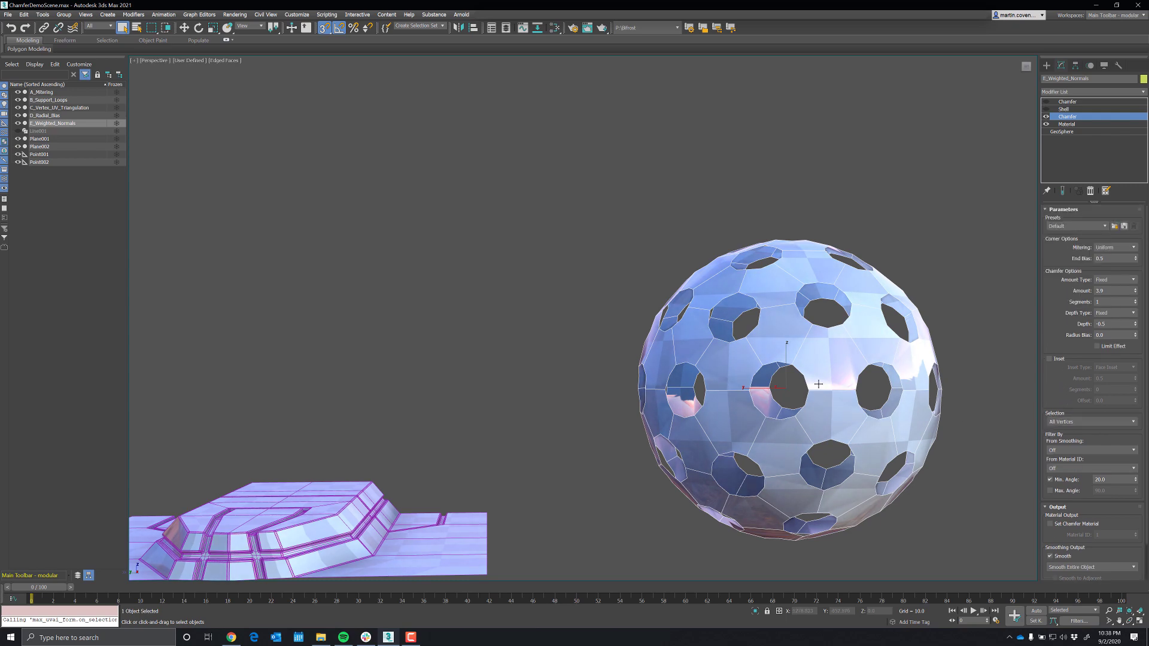
{"action": "middle_click_drag", "start_coordinate": [818, 383], "coordinate": [833, 363], "text": "alt"}
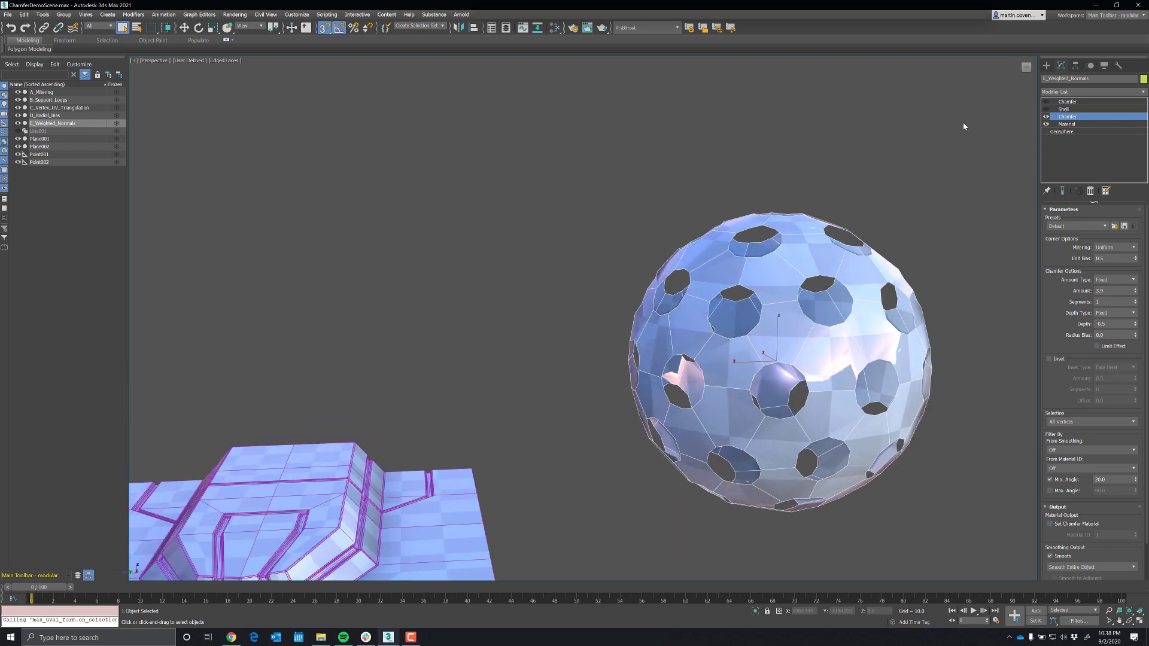
Enable the Shell and upper Chamfer modifiers on the sphere to thicken it and bevel the hole rims.
{"action": "left_click", "coordinate": [1048, 108]}
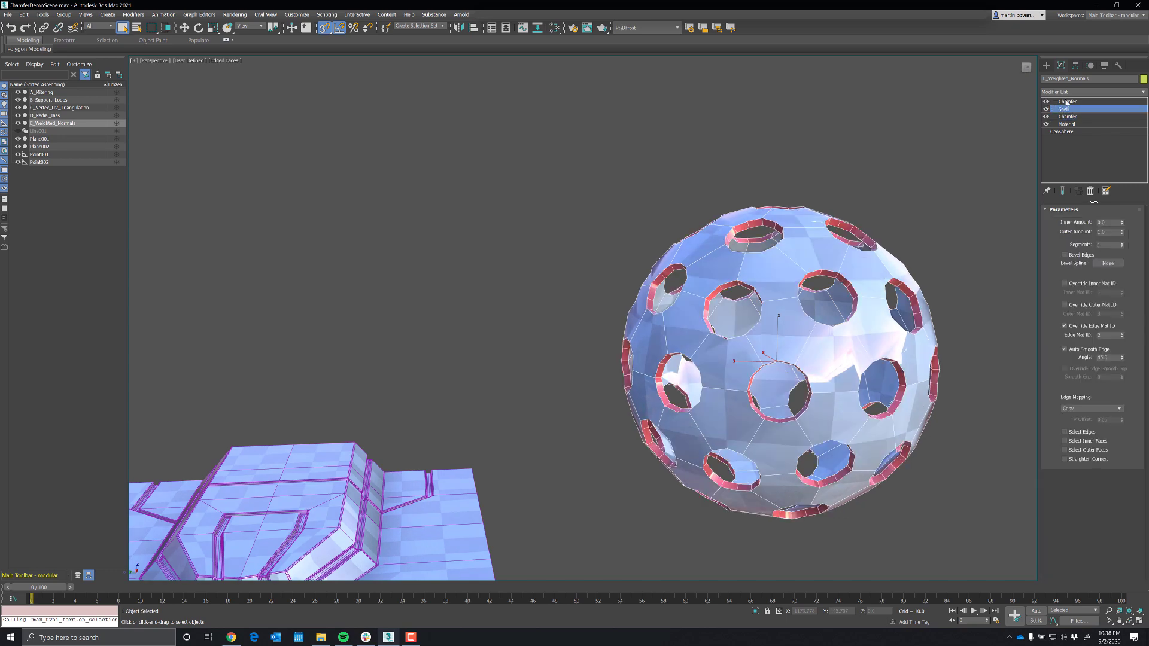
{"action": "left_click", "coordinate": [1066, 102]}
{"action": "middle_click_drag", "start_coordinate": [829, 376], "coordinate": [817, 353], "text": "alt"}
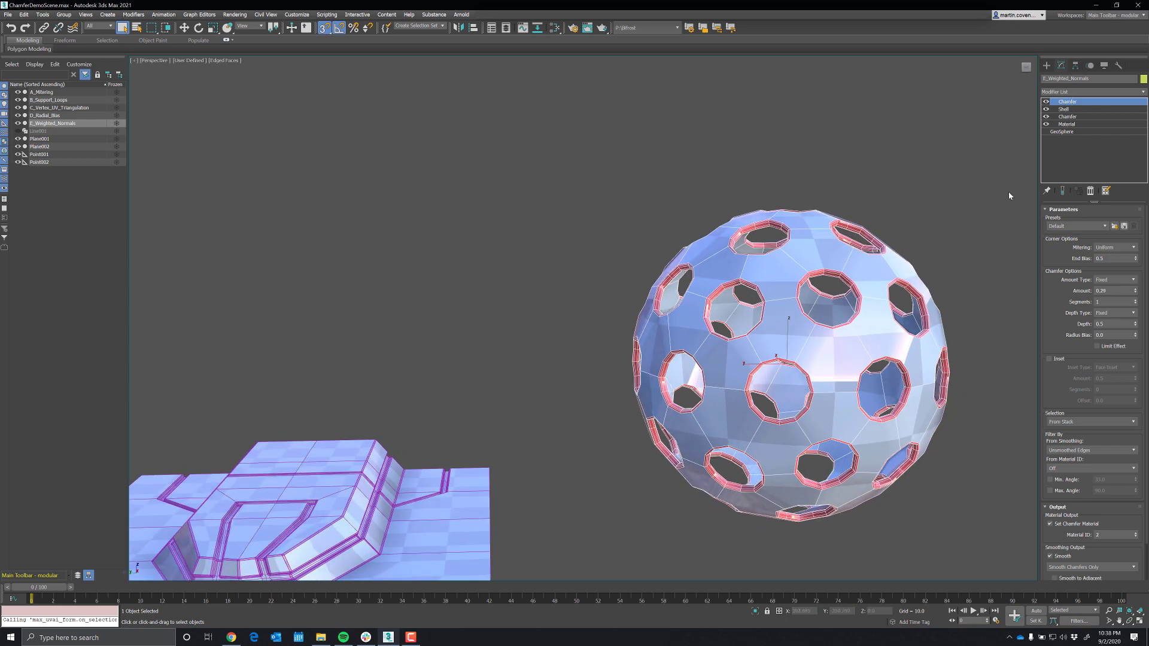
Try a Flow Loop inset on the sphere's upper Chamfer, and switch the inset off again.
{"action": "left_click", "coordinate": [1048, 359]}
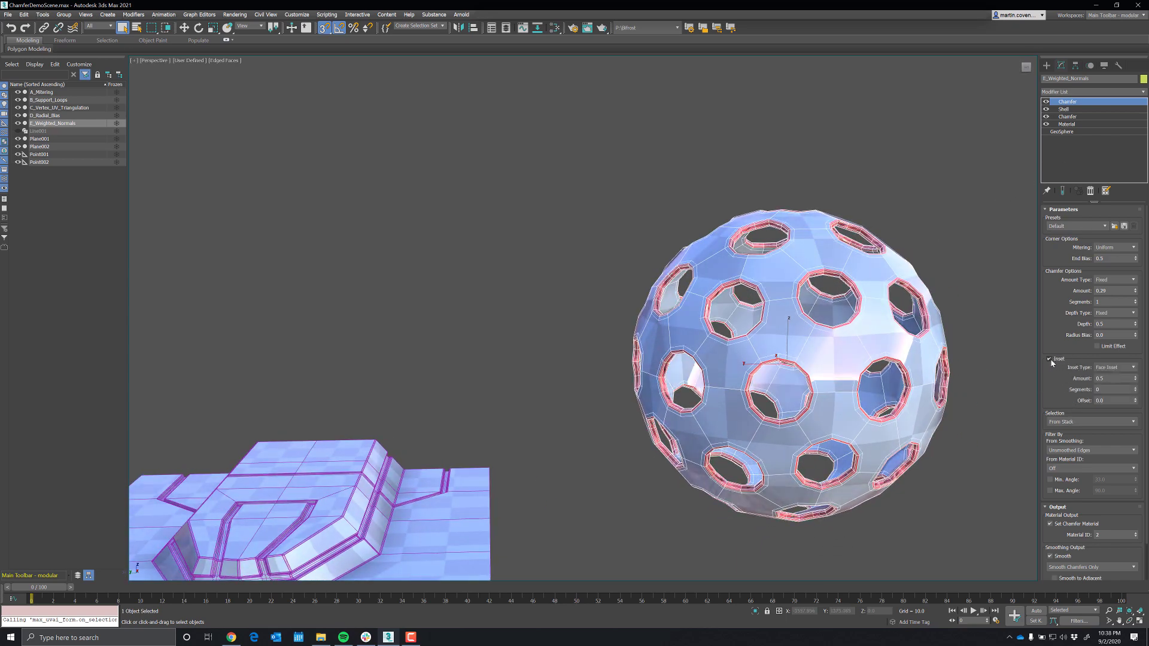
{"action": "left_click", "coordinate": [1116, 367]}
{"action": "left_click", "coordinate": [1108, 385]}
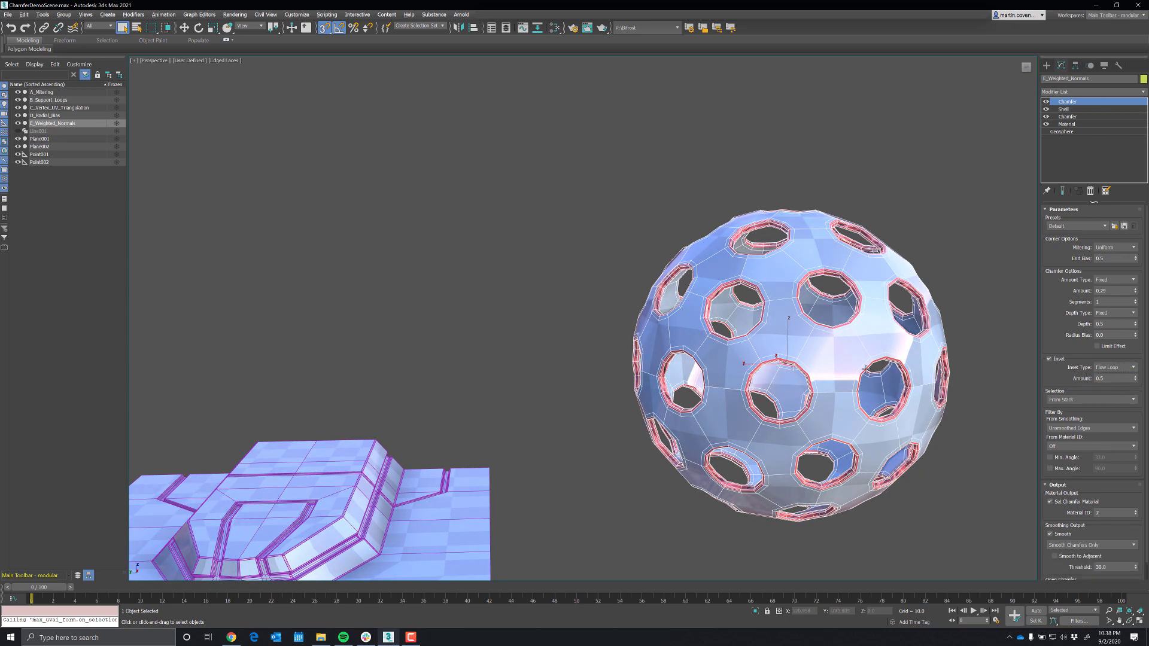
{"action": "middle_click_drag", "start_coordinate": [866, 368], "coordinate": [880, 331], "text": "alt"}
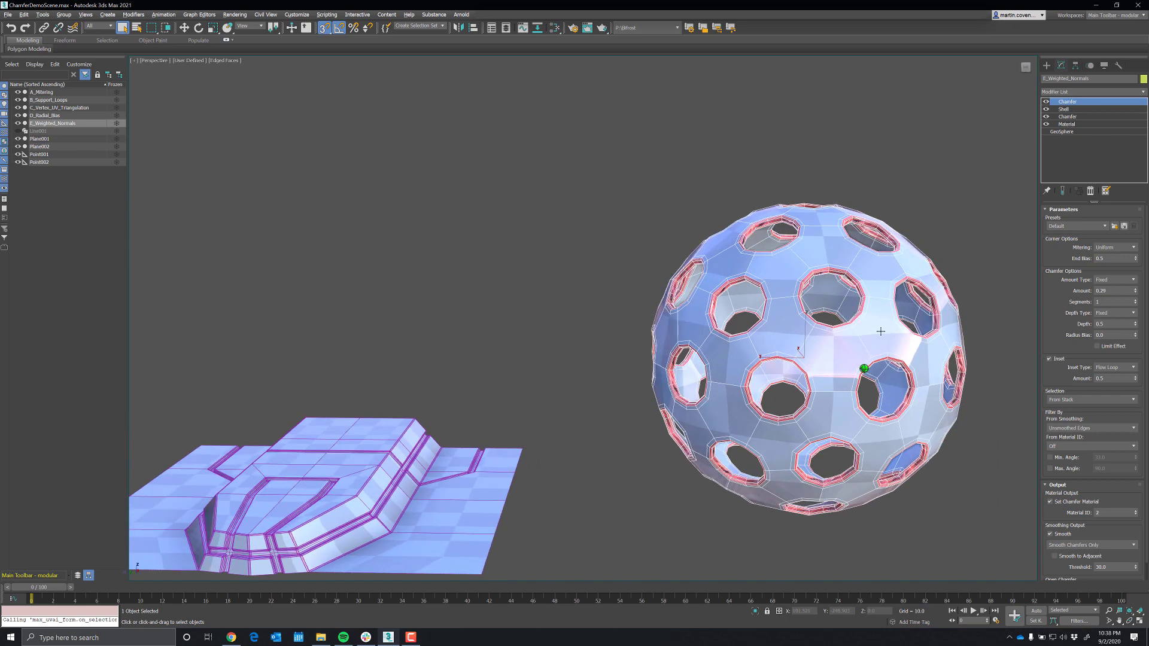
{"action": "left_click", "coordinate": [1059, 359]}
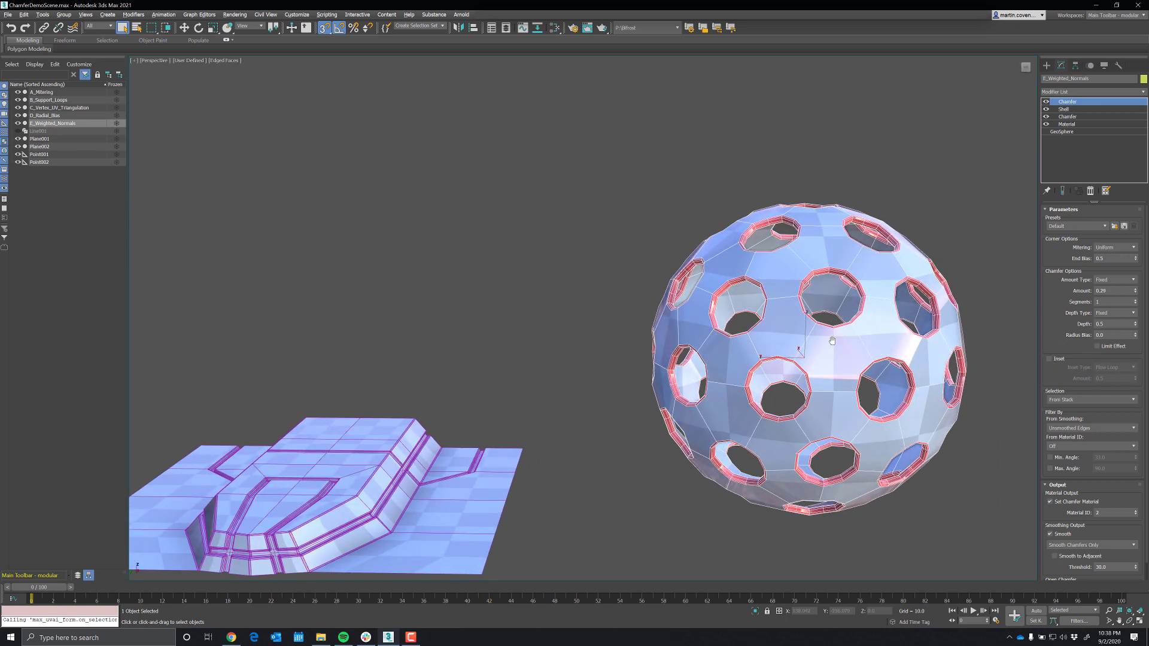
Add a Weighted Normals modifier on top of the sphere's stack and inspect the shading around the holes.
{"action": "type", "text": "x"}
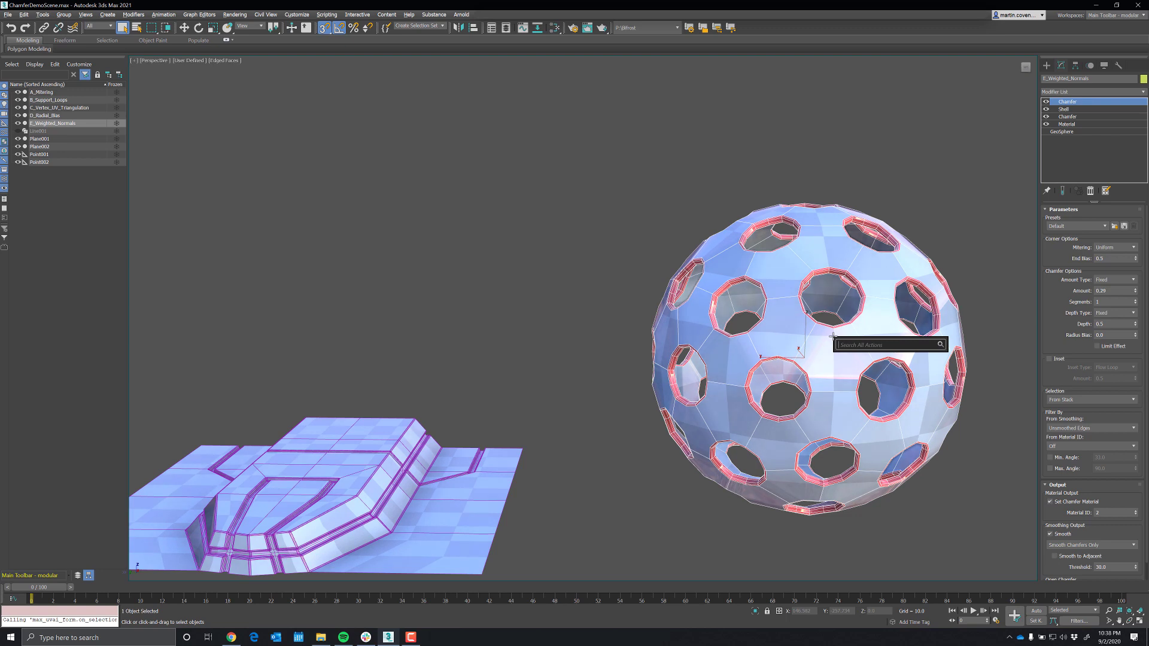
{"action": "type", "text": "weighted"}
{"action": "key", "text": "Return"}
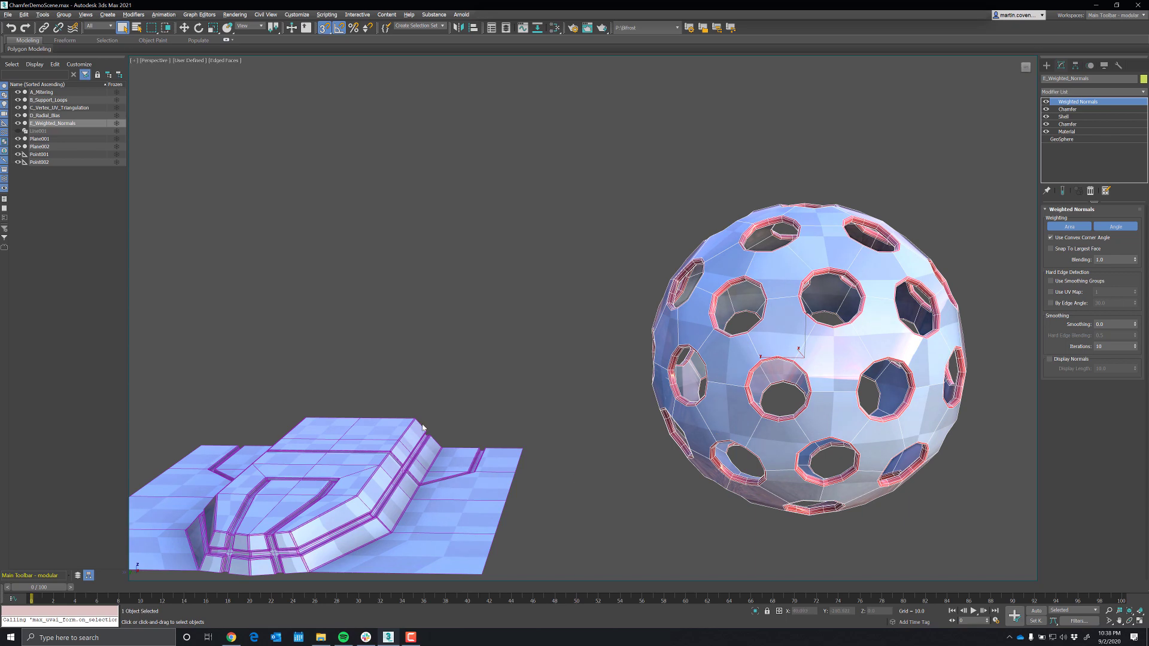
{"action": "mouse_move", "coordinate": [860, 354]}
{"action": "middle_mouse_down", "text": "alt"}
{"action": "mouse_move", "coordinate": [790, 361]}
{"action": "mouse_move", "coordinate": [872, 332]}
{"action": "middle_mouse_up", "text": "alt"}
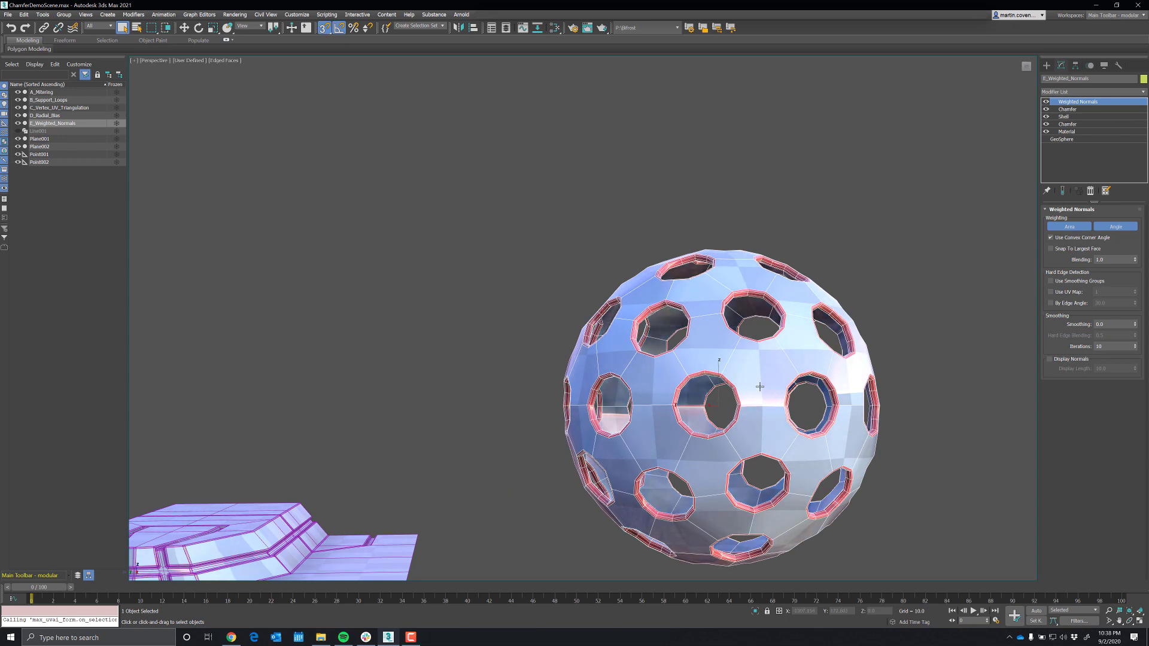
{"action": "middle_click_drag", "start_coordinate": [761, 367], "coordinate": [794, 294]}
{"action": "middle_click_drag", "start_coordinate": [802, 347], "coordinate": [809, 353], "text": "alt"}
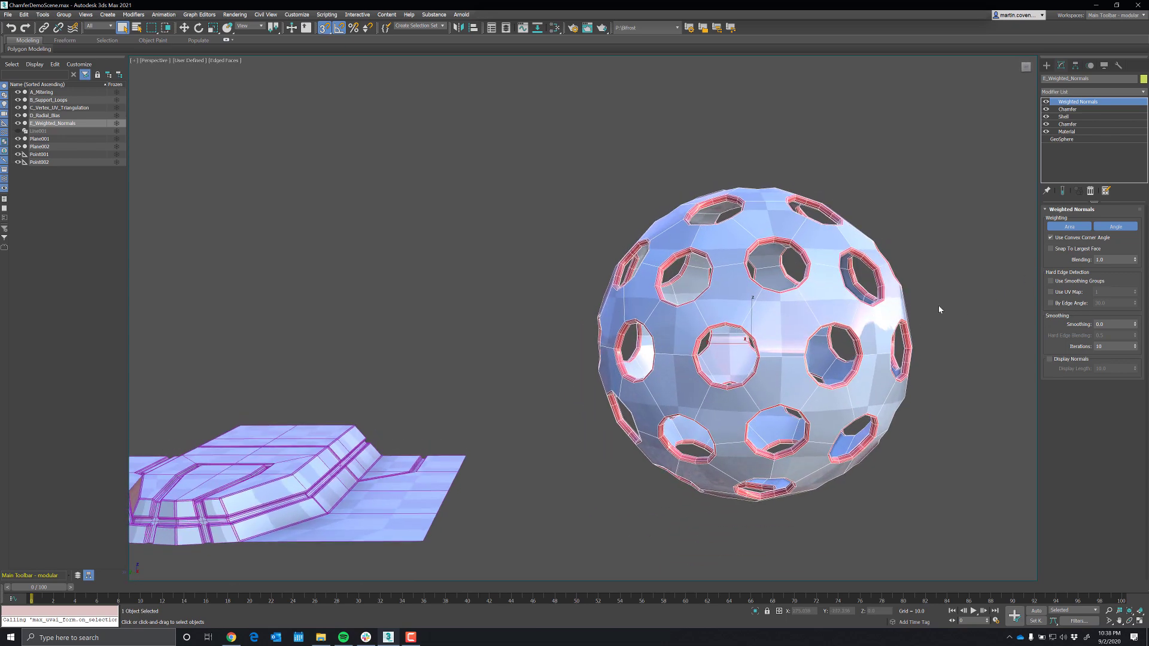
Configure the sphere's Weighted Normals with Use Smoothing Groups, smoothing 1.0, hard edge blending 0.01 and 28 iterations.
{"action": "left_click", "coordinate": [1050, 247]}
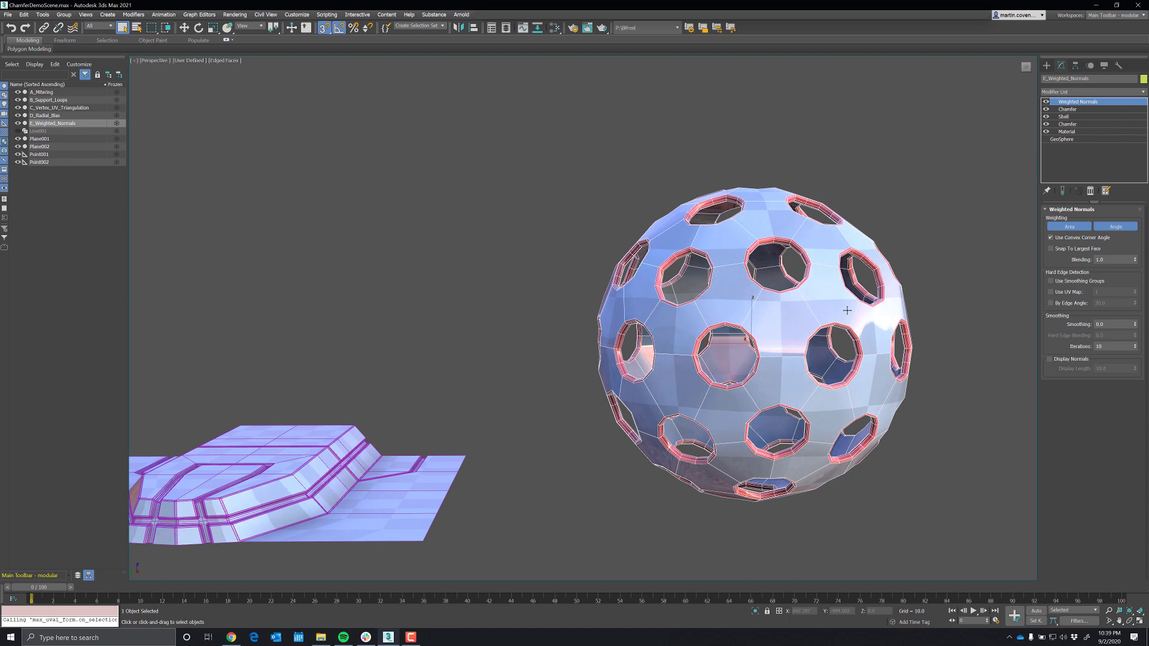
{"action": "left_click", "coordinate": [1051, 282]}
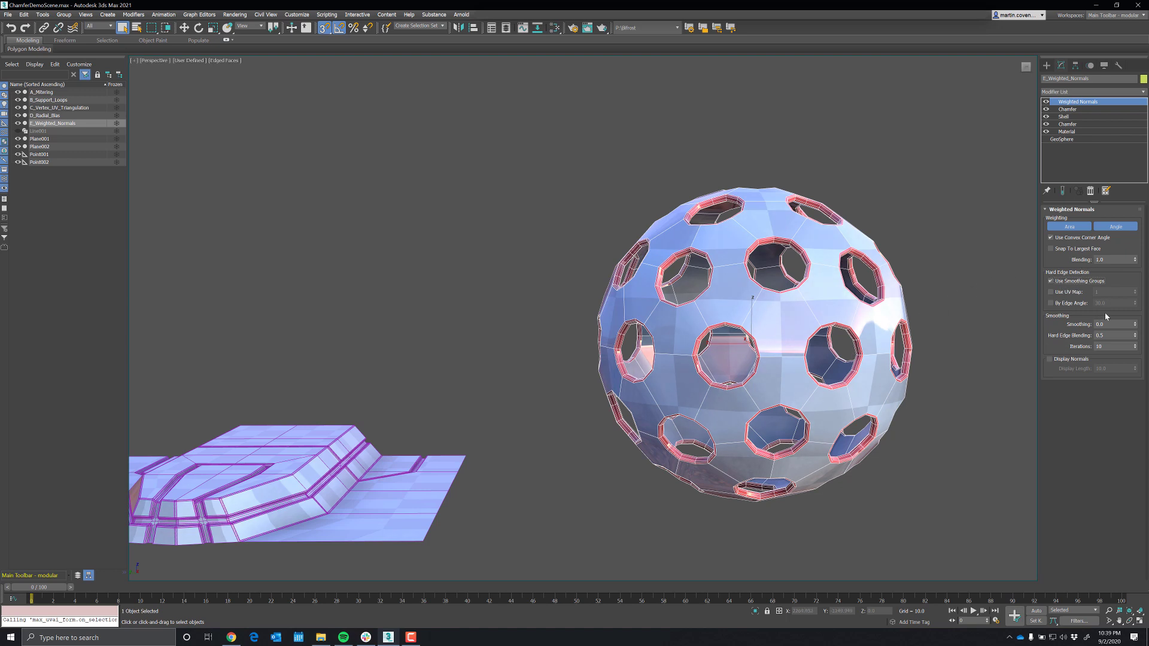
{"action": "left_click_drag", "start_coordinate": [1137, 326], "coordinate": [1133, 308]}
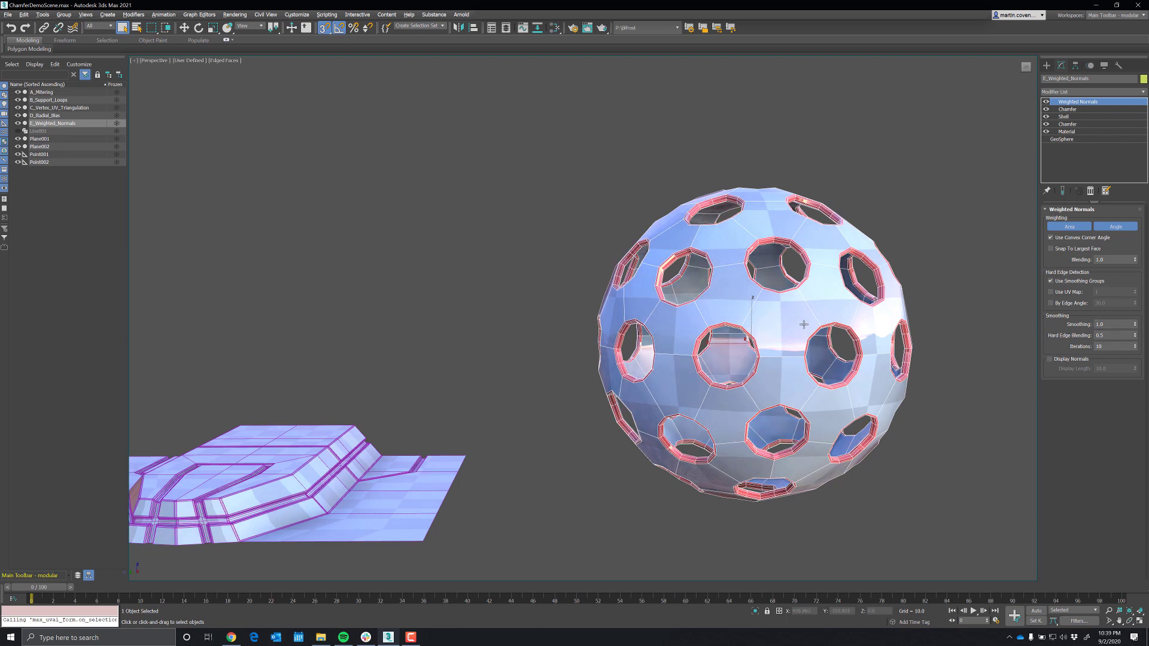
{"action": "middle_click_drag", "start_coordinate": [804, 324], "coordinate": [737, 323], "text": "alt"}
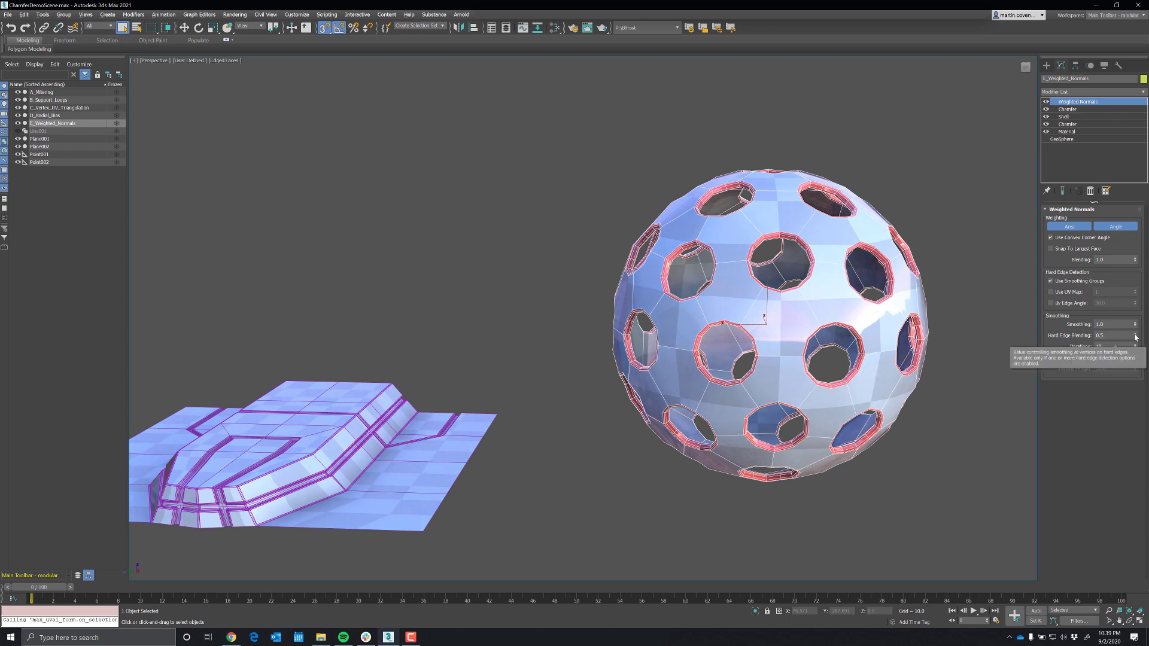
{"action": "mouse_move", "coordinate": [1135, 336]}
{"action": "left_mouse_down"}
{"action": "mouse_move", "coordinate": [1132, 326]}
{"action": "mouse_move", "coordinate": [1135, 341]}
{"action": "left_mouse_up"}
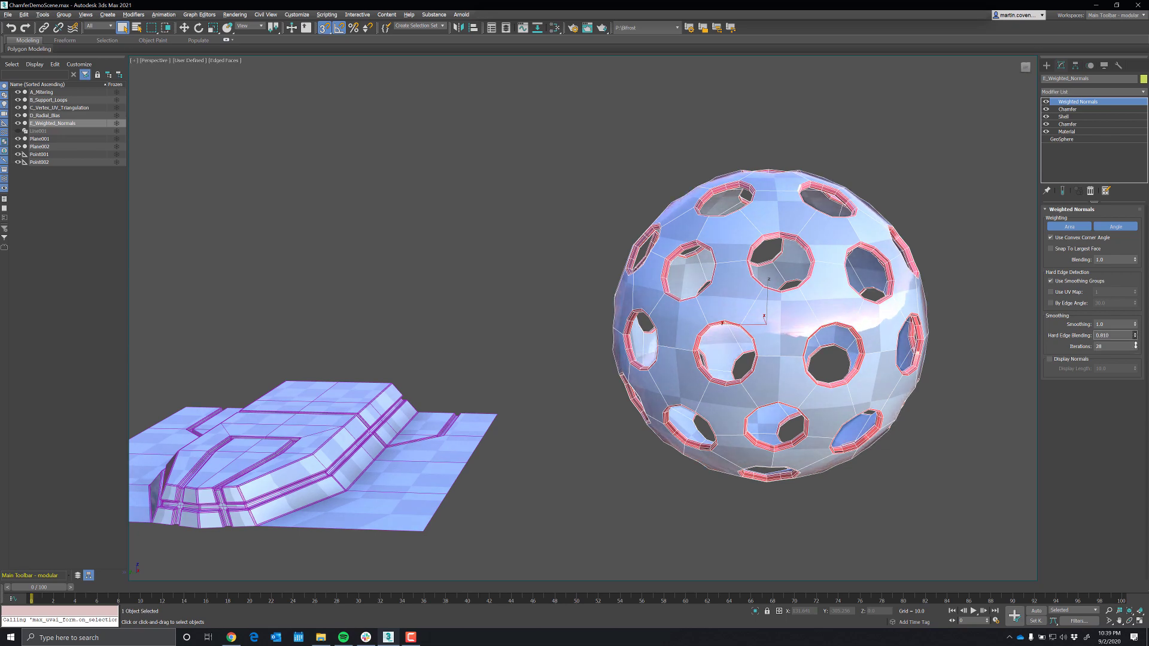
{"action": "mouse_move", "coordinate": [780, 344]}
{"action": "middle_mouse_down", "text": "alt"}
{"action": "mouse_move", "coordinate": [798, 341]}
{"action": "mouse_move", "coordinate": [788, 328]}
{"action": "mouse_move", "coordinate": [778, 355]}
{"action": "middle_mouse_up", "text": "alt"}
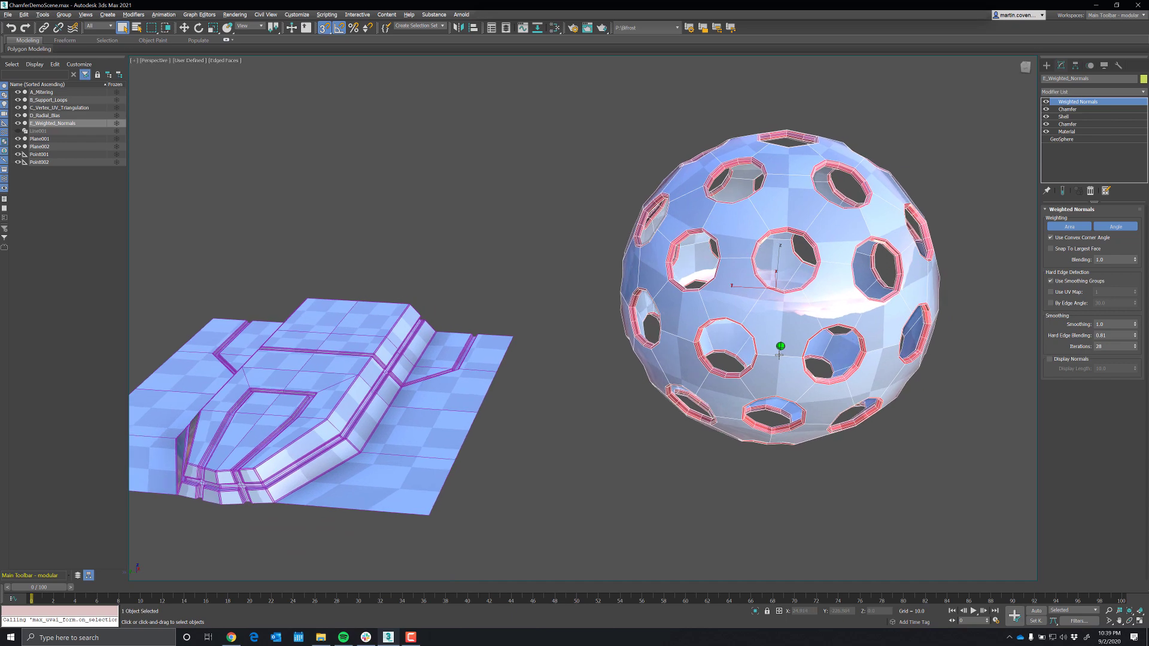
Display the sphere's vertex normals with a shorter display length to examine their directions, and hide them again.
{"action": "left_click", "coordinate": [1050, 359]}
{"action": "left_click_drag", "start_coordinate": [1134, 369], "coordinate": [1132, 415]}
{"action": "mouse_move", "coordinate": [846, 316]}
{"action": "middle_mouse_down", "text": "alt"}
{"action": "mouse_move", "coordinate": [846, 294]}
{"action": "mouse_move", "coordinate": [847, 326]}
{"action": "middle_mouse_up", "text": "alt"}
{"action": "left_click", "coordinate": [1050, 360]}
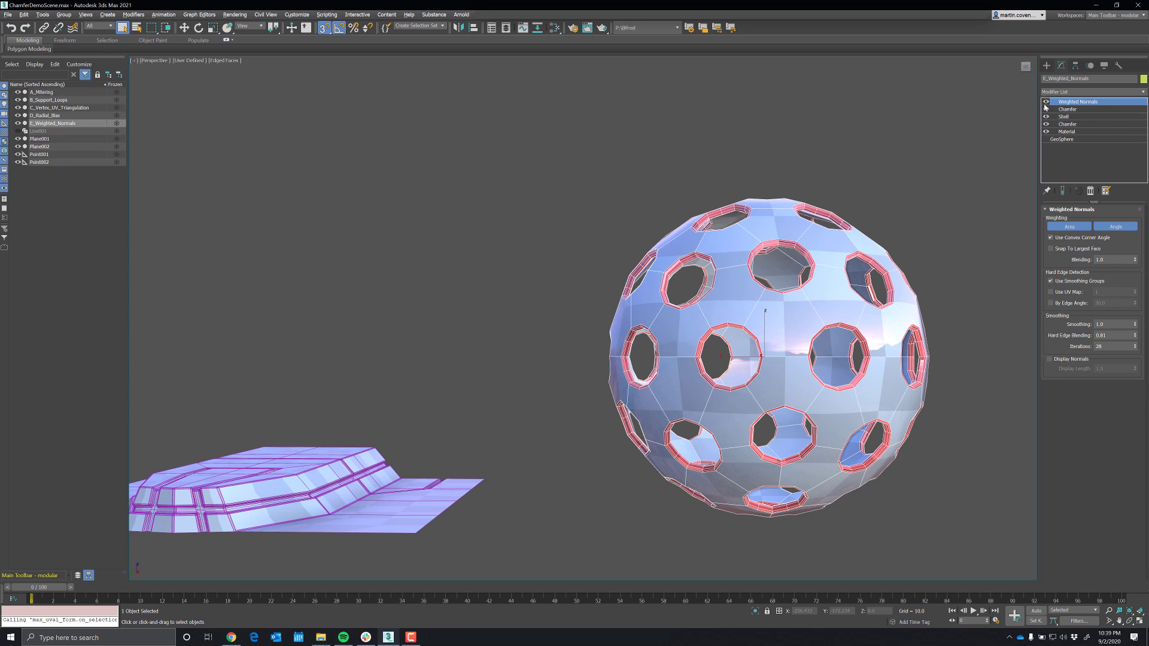
Turn the sphere's Weighted Normals modifier off and back on to compare the shading with and without it.
{"action": "left_click", "coordinate": [1046, 103]}
{"action": "middle_click_drag", "start_coordinate": [814, 332], "coordinate": [798, 335], "text": "alt"}
{"action": "left_click", "coordinate": [1046, 102]}
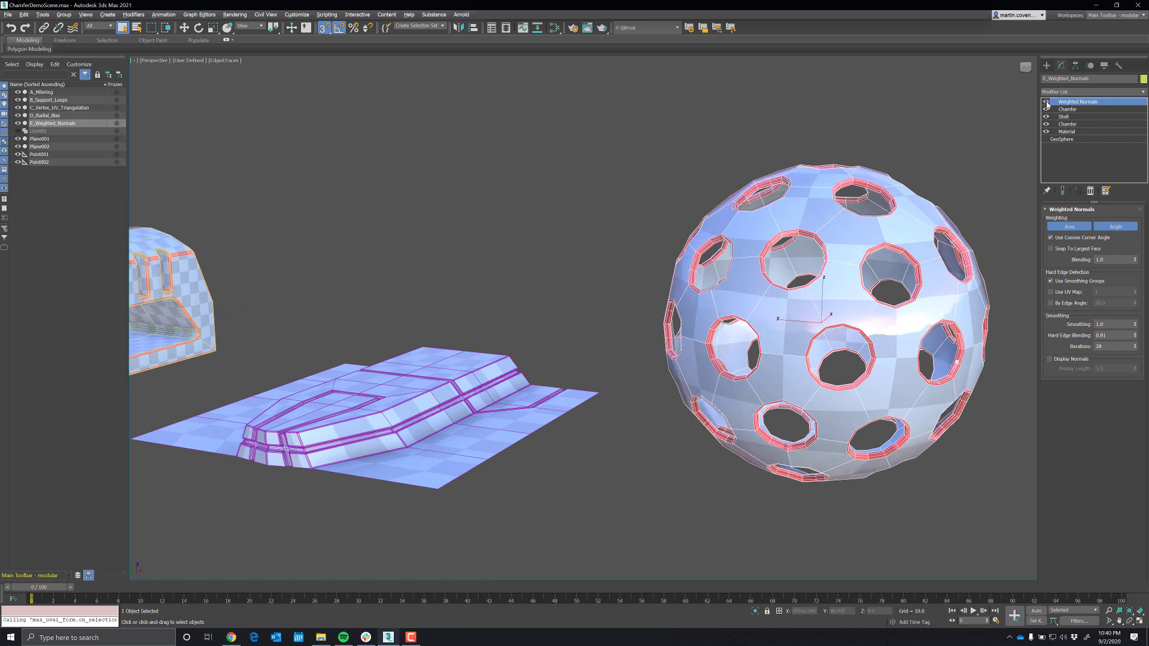
{"action": "middle_click_drag", "start_coordinate": [659, 344], "coordinate": [748, 329]}
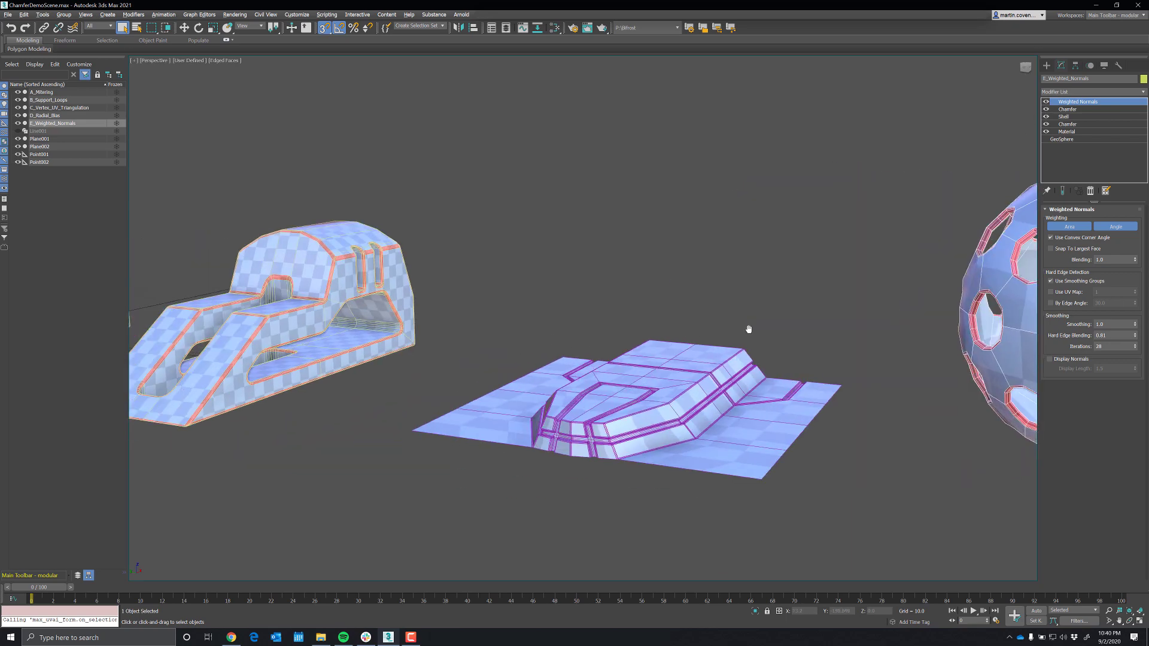
{"action": "scroll", "coordinate": [694, 394], "scroll_direction": "up", "scroll_amount": 3}
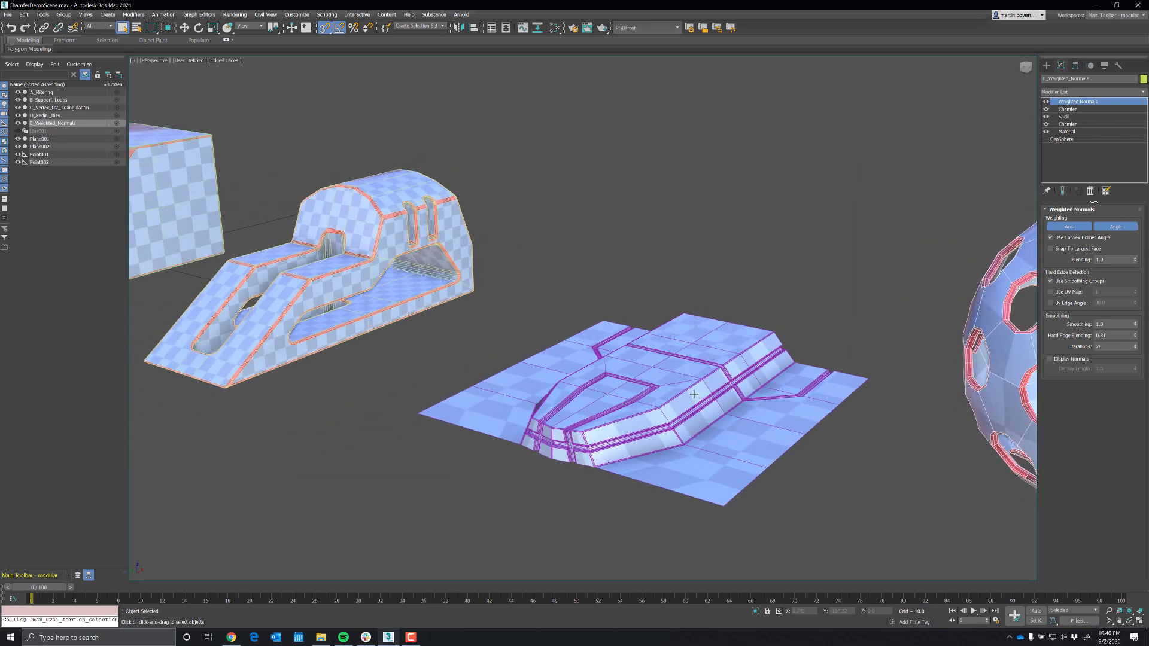